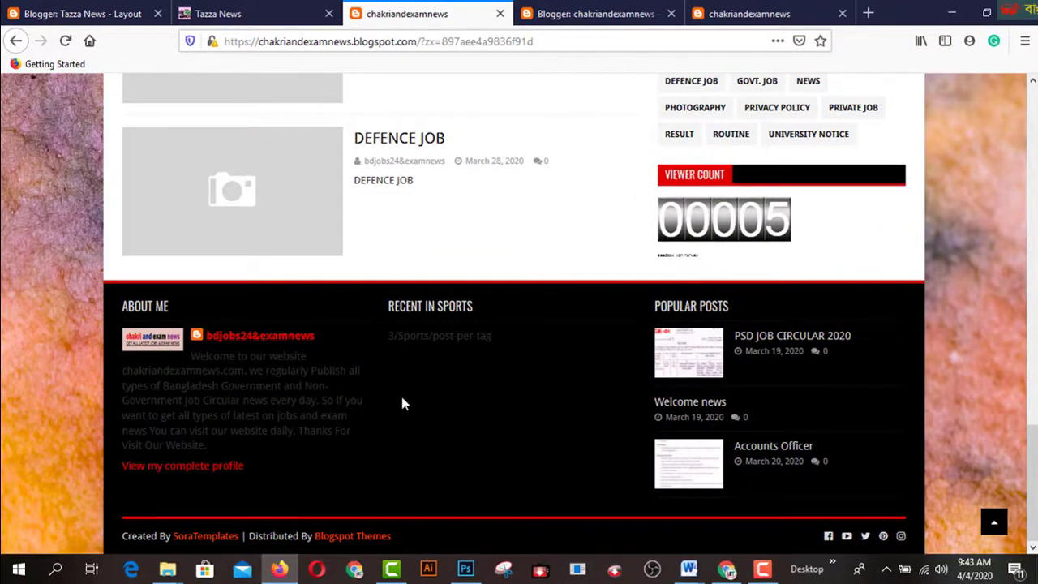
- Compare the footers and header menus on the home pages of the chakriandexamnews and Tazza News blogs
{"action": "scroll", "coordinate": [401, 397], "scroll_direction": "up", "scroll_amount": 15}
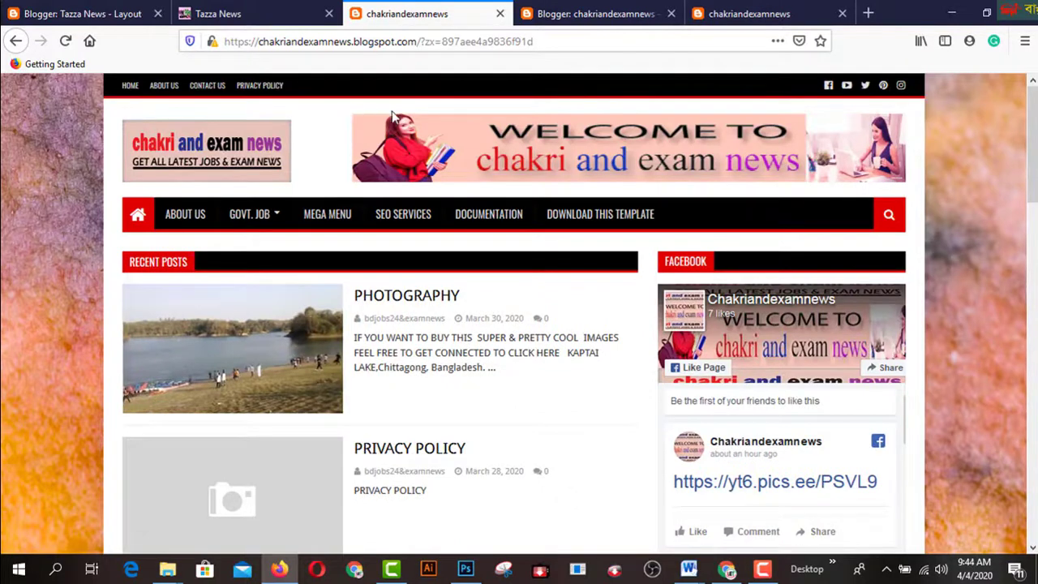
{"action": "left_click", "coordinate": [58, 16]}
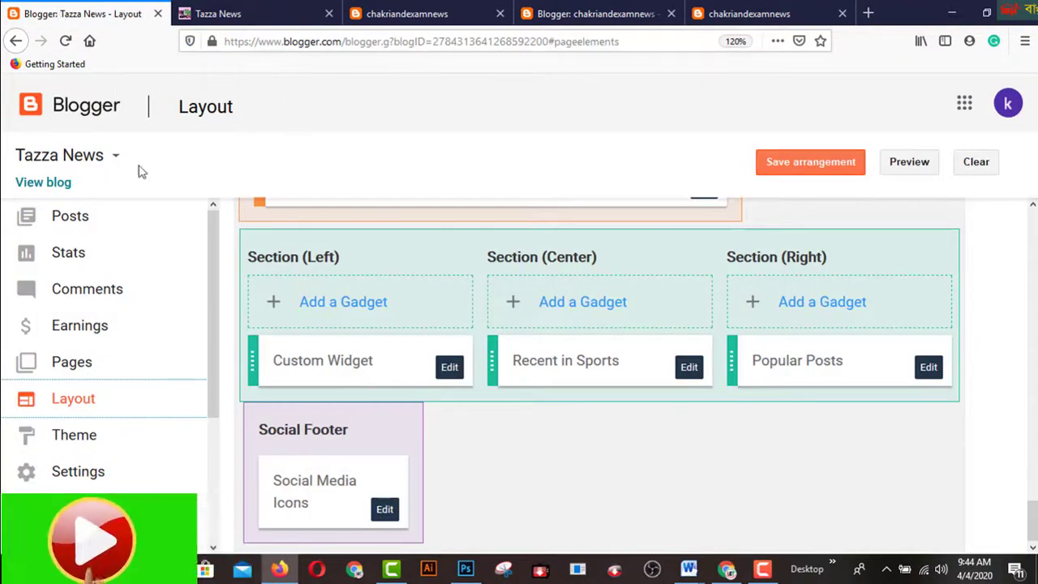
{"action": "left_click", "coordinate": [247, 16]}
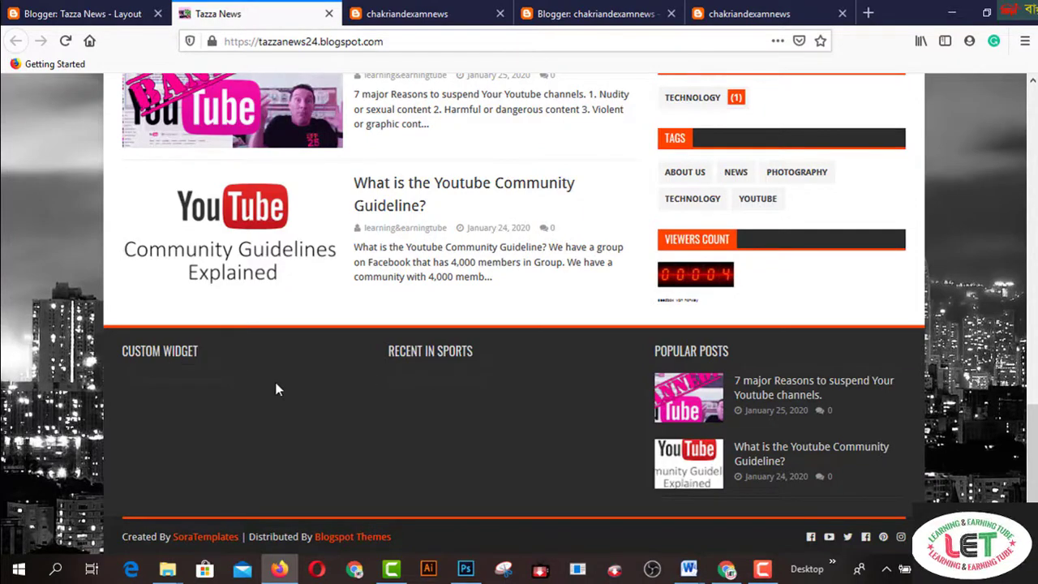
{"action": "scroll", "coordinate": [416, 430], "scroll_direction": "up", "scroll_amount": 15}
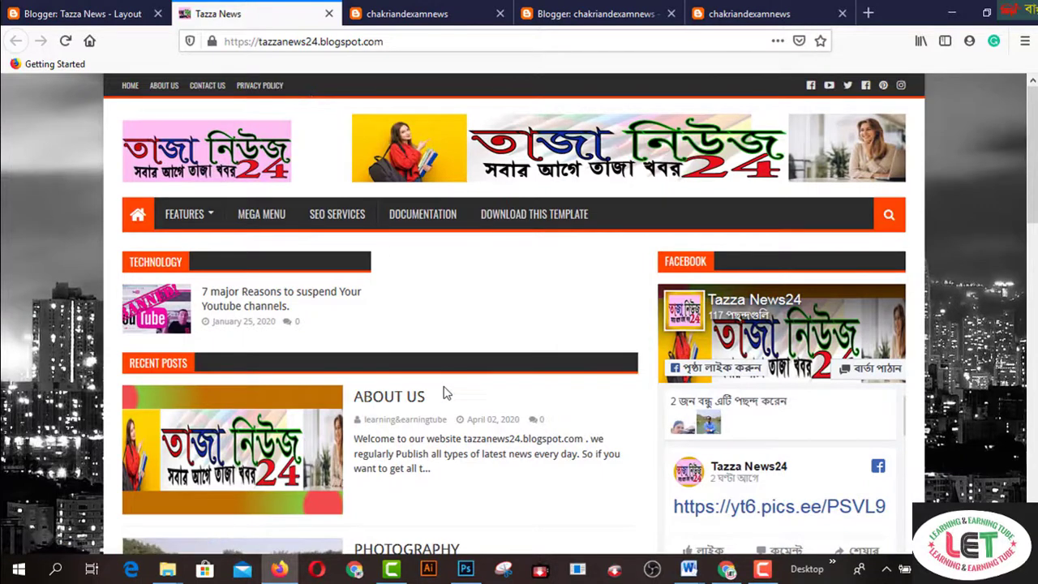
{"action": "left_click", "coordinate": [604, 17]}
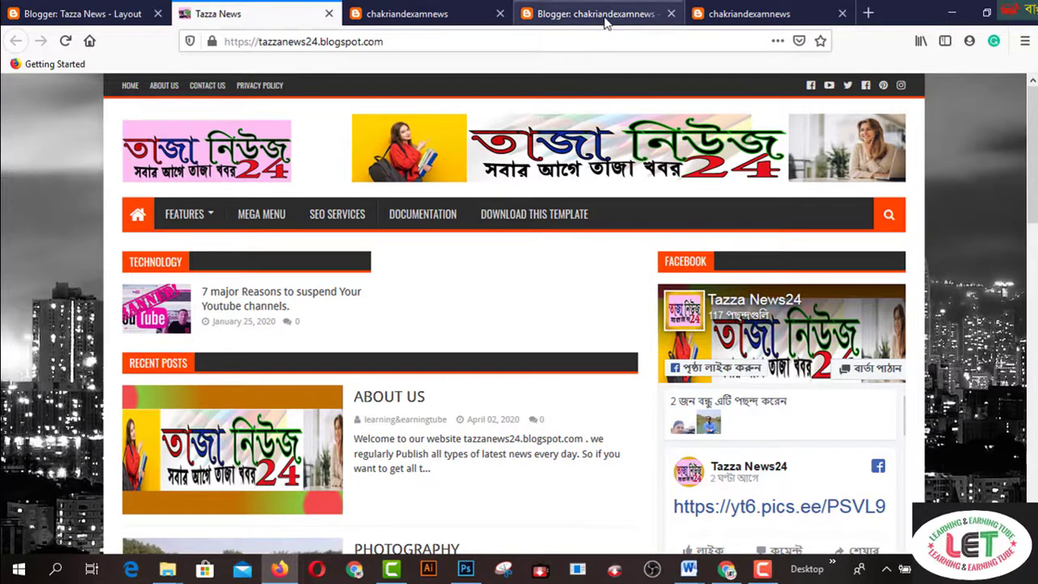
{"action": "left_click", "coordinate": [748, 16]}
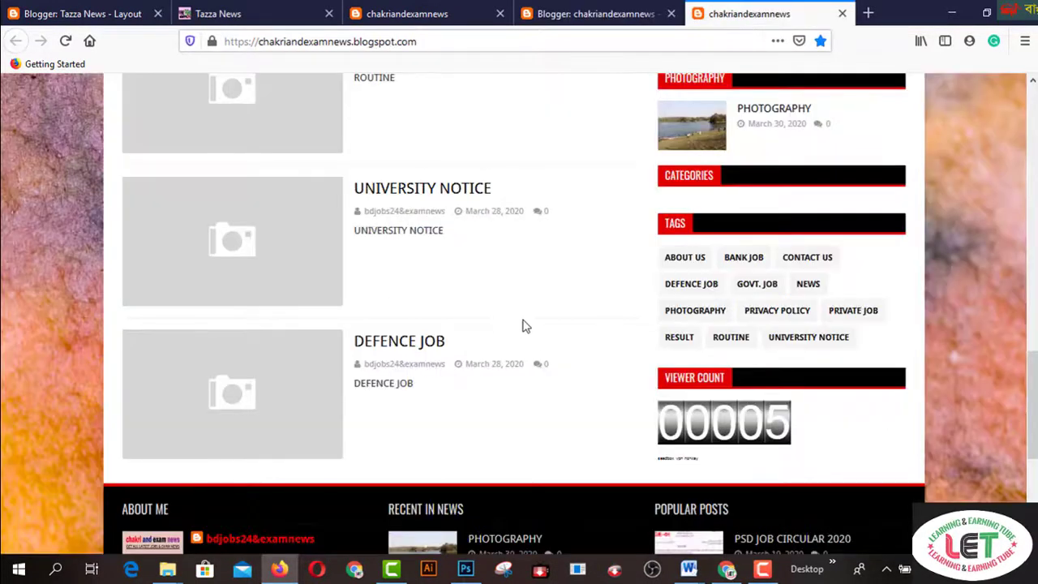
{"action": "scroll", "coordinate": [531, 333], "scroll_direction": "up", "scroll_amount": 10}
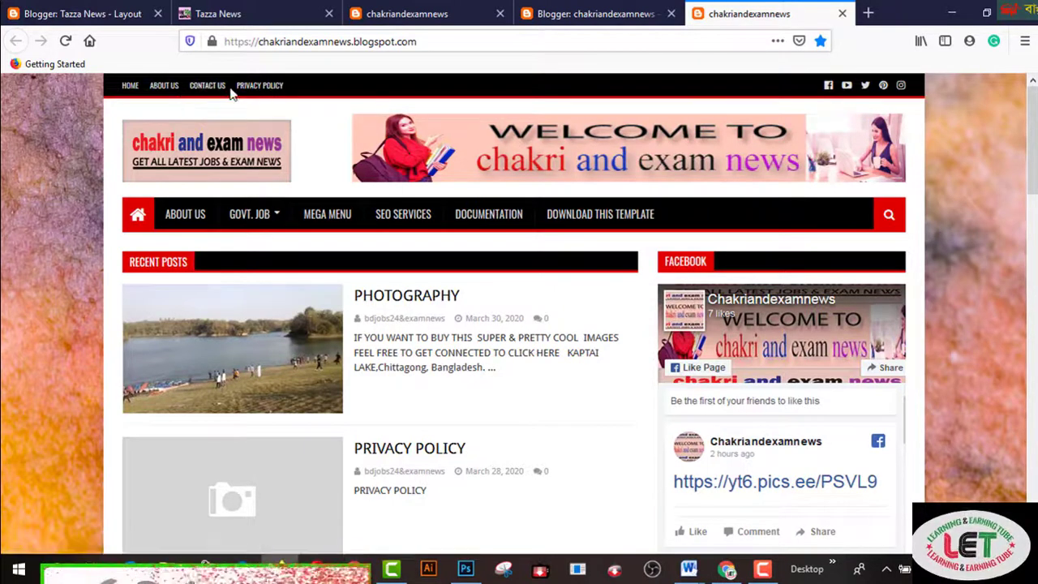
- Examine the links configured in the Top Navigation menu of the chakriandexamnews layout, and open the blog's list of pages
{"action": "left_click", "coordinate": [610, 18]}
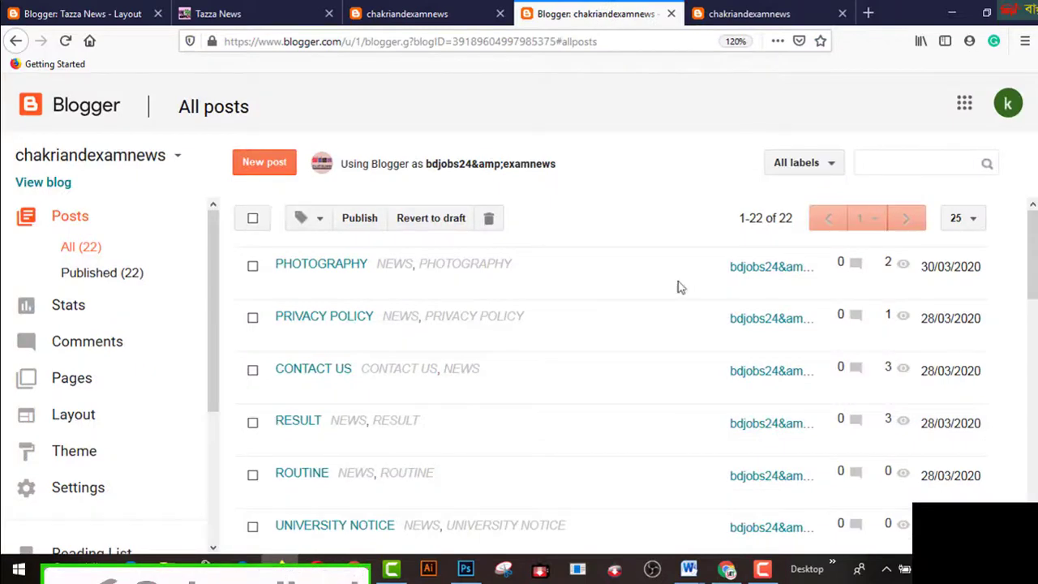
{"action": "left_click", "coordinate": [73, 417]}
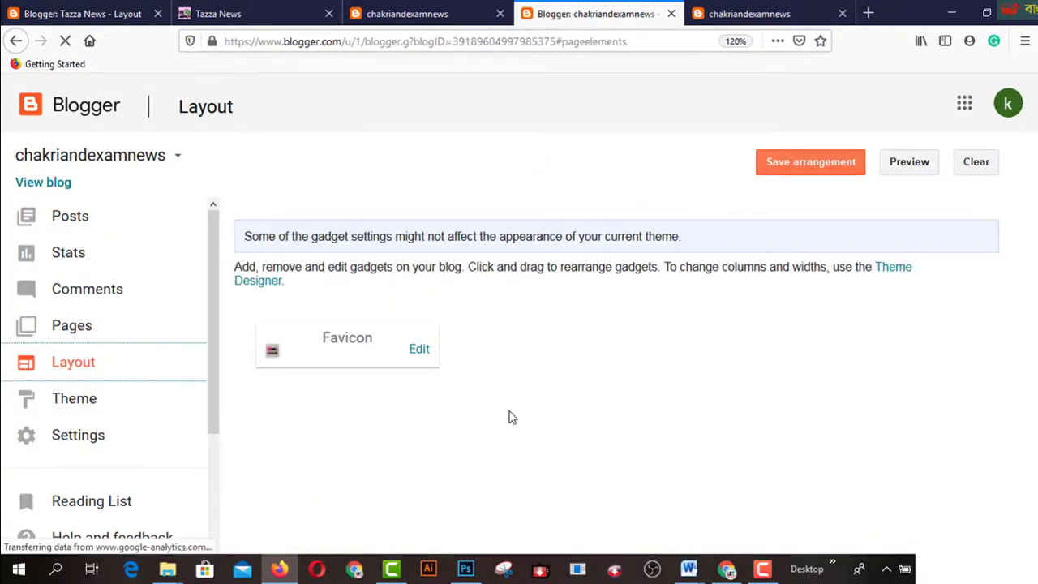
{"action": "scroll", "coordinate": [509, 416], "scroll_direction": "down", "scroll_amount": 5}
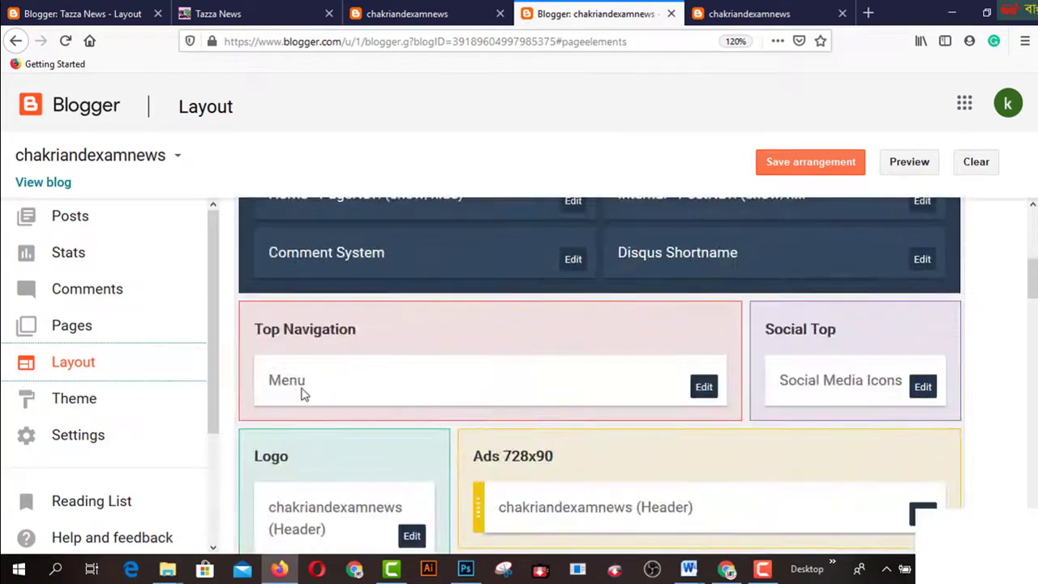
{"action": "left_click", "coordinate": [704, 387]}
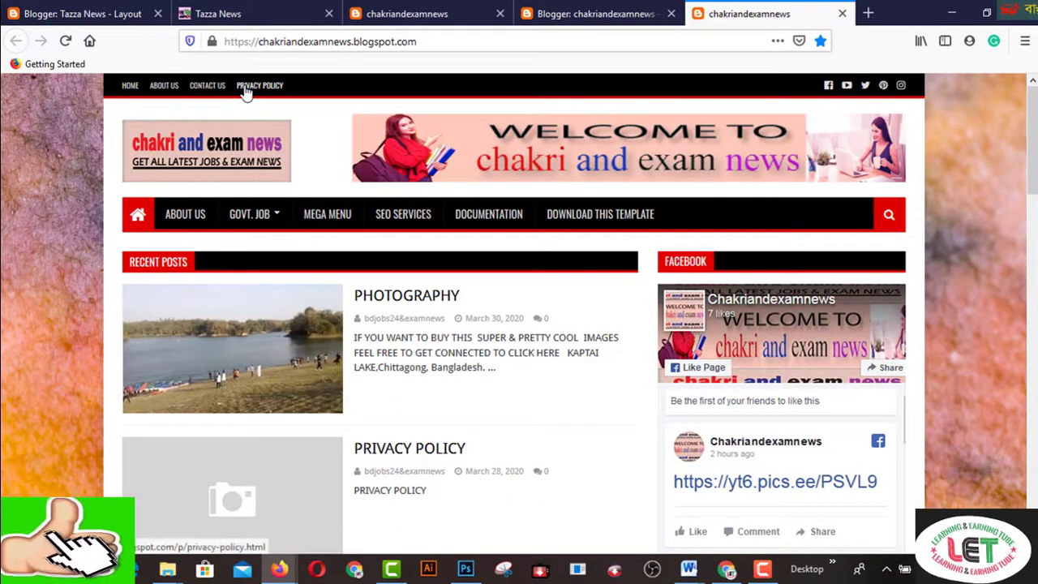
{"action": "left_click", "coordinate": [589, 15]}
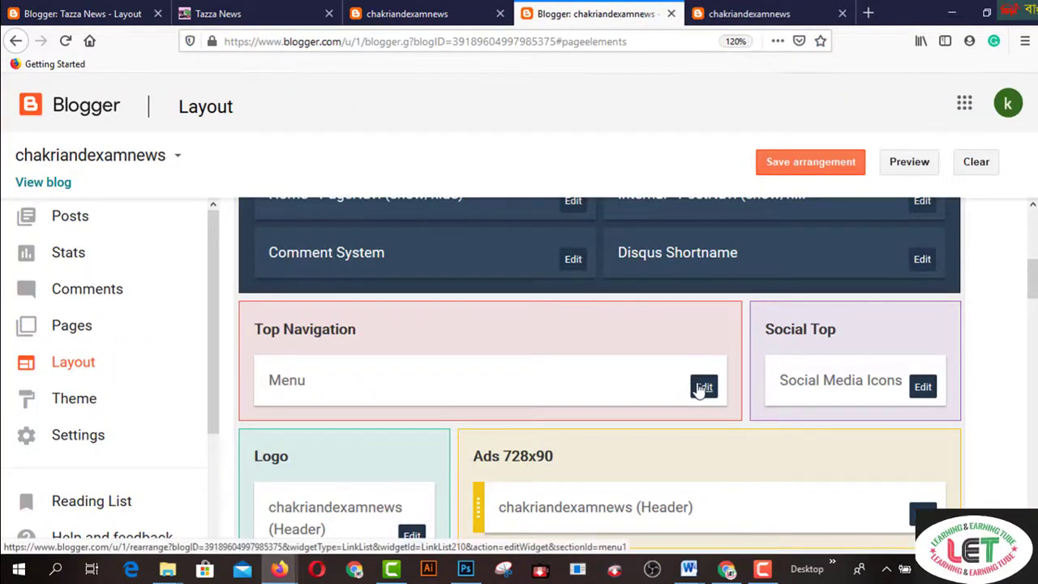
{"action": "mouse_move", "coordinate": [269, 574]}
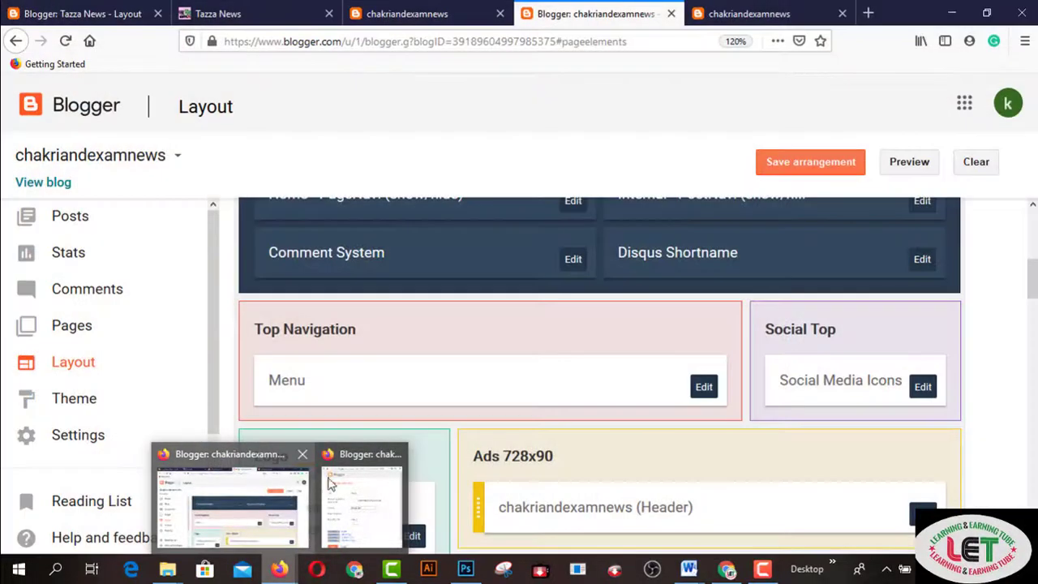
{"action": "left_click", "coordinate": [273, 456]}
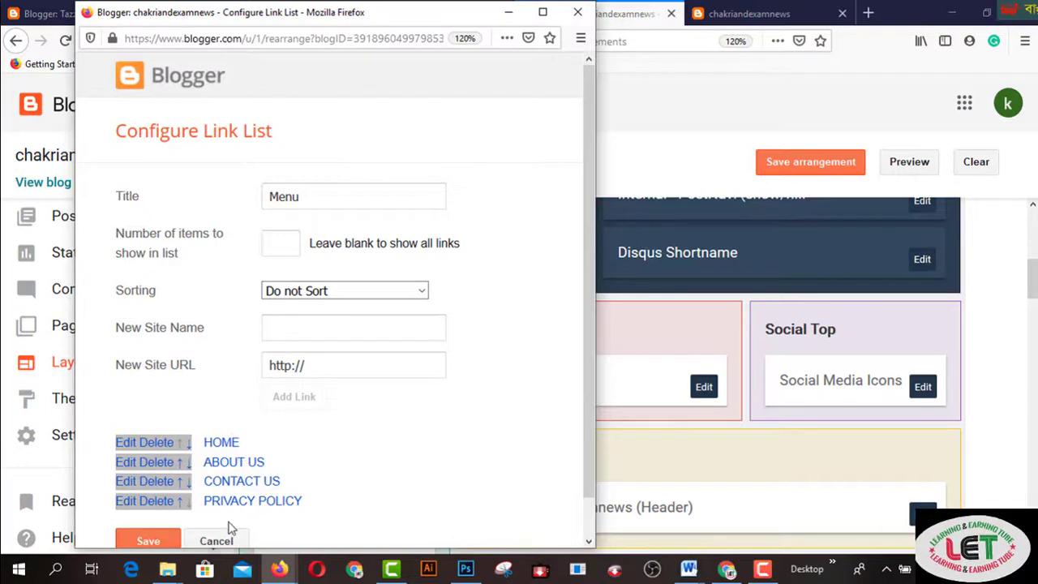
{"action": "left_click", "coordinate": [678, 95]}
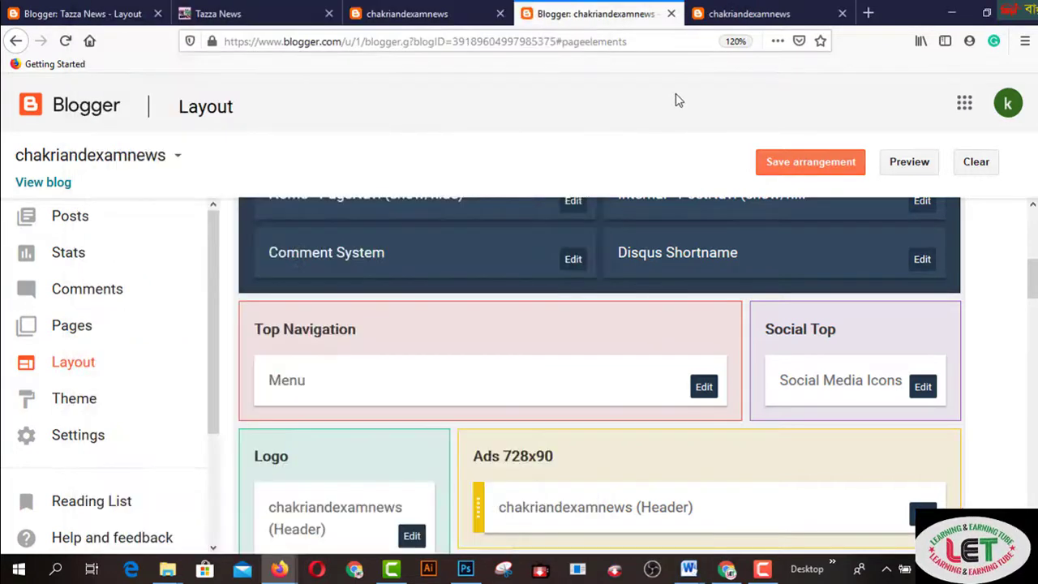
{"action": "left_click", "coordinate": [87, 332]}
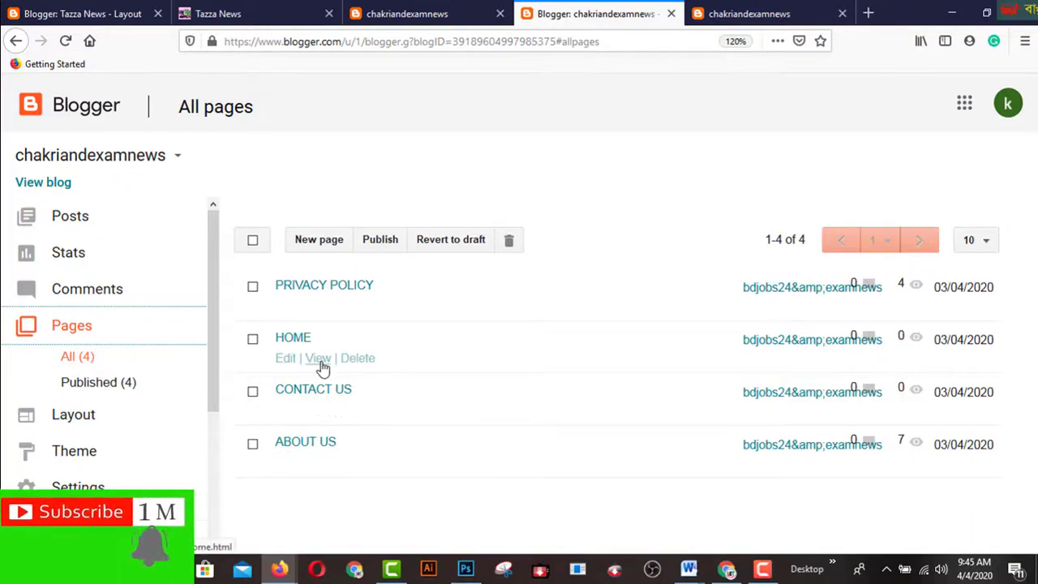
{"action": "left_click", "coordinate": [317, 243]}
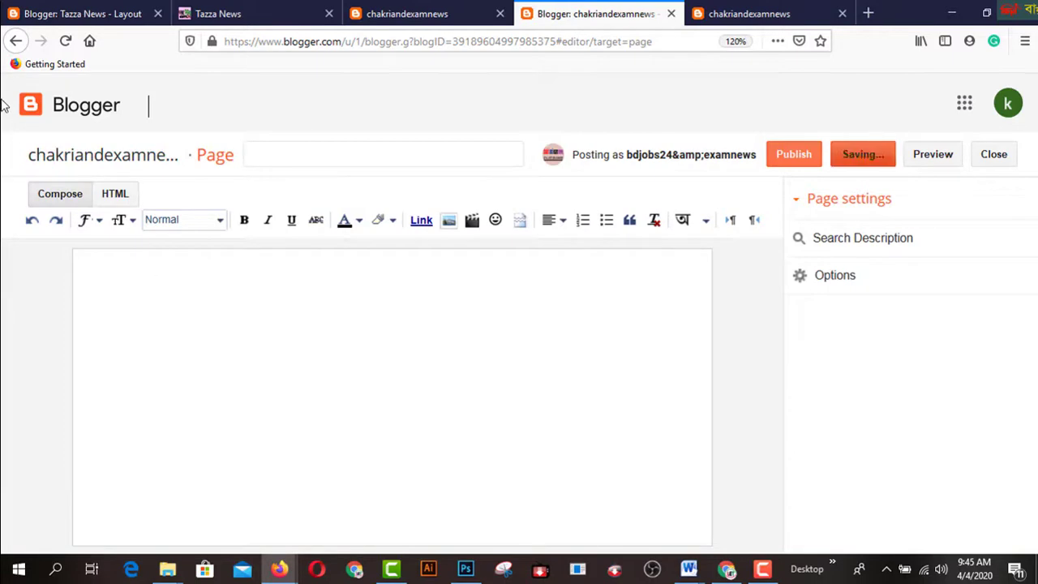
{"action": "left_click", "coordinate": [16, 40]}
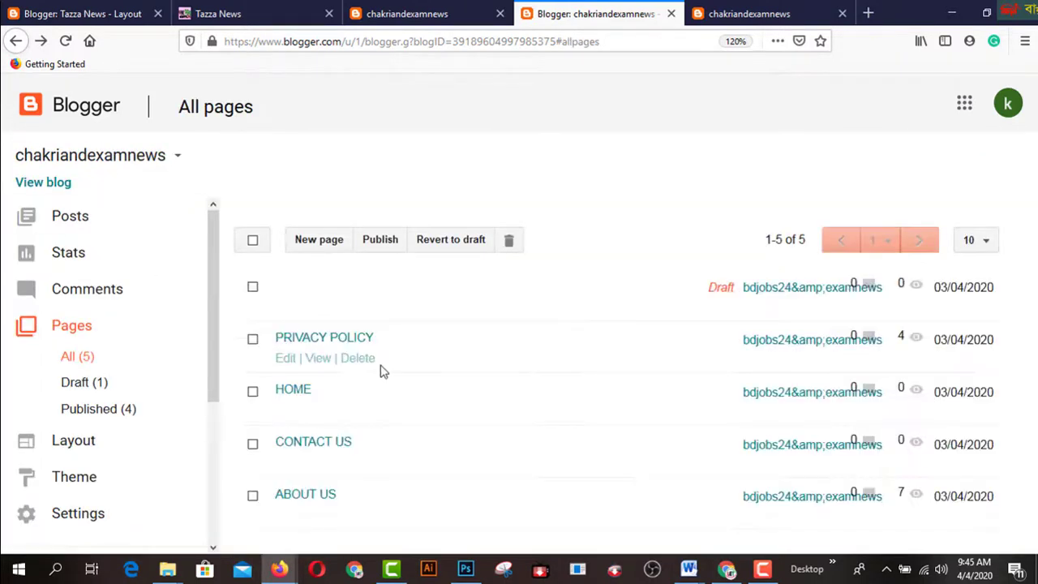
{"action": "left_click", "coordinate": [344, 306]}
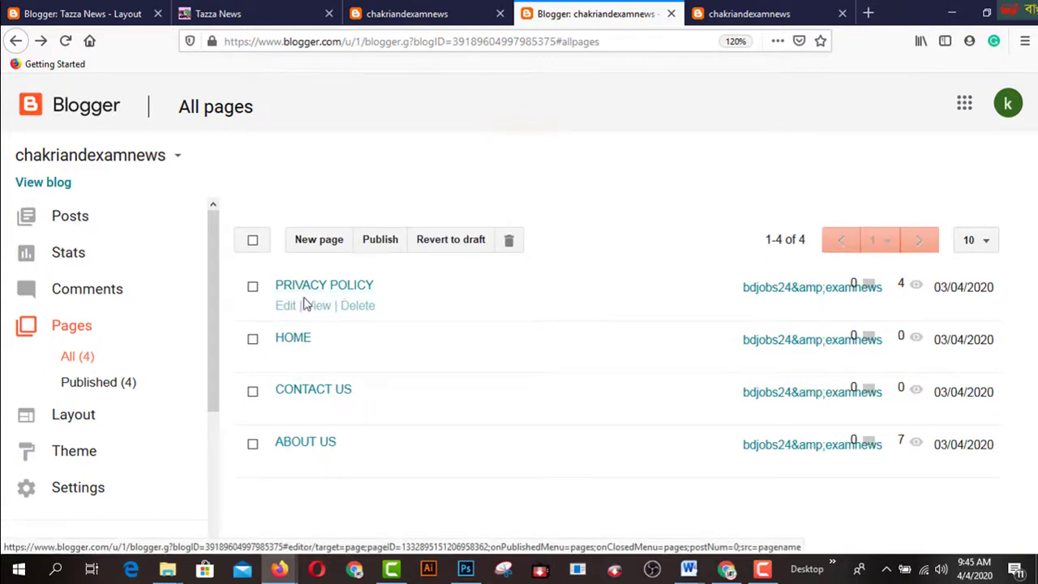
- Open the PRIVACY POLICY page for editing, read through its text, and update the page
{"action": "left_click", "coordinate": [286, 313]}
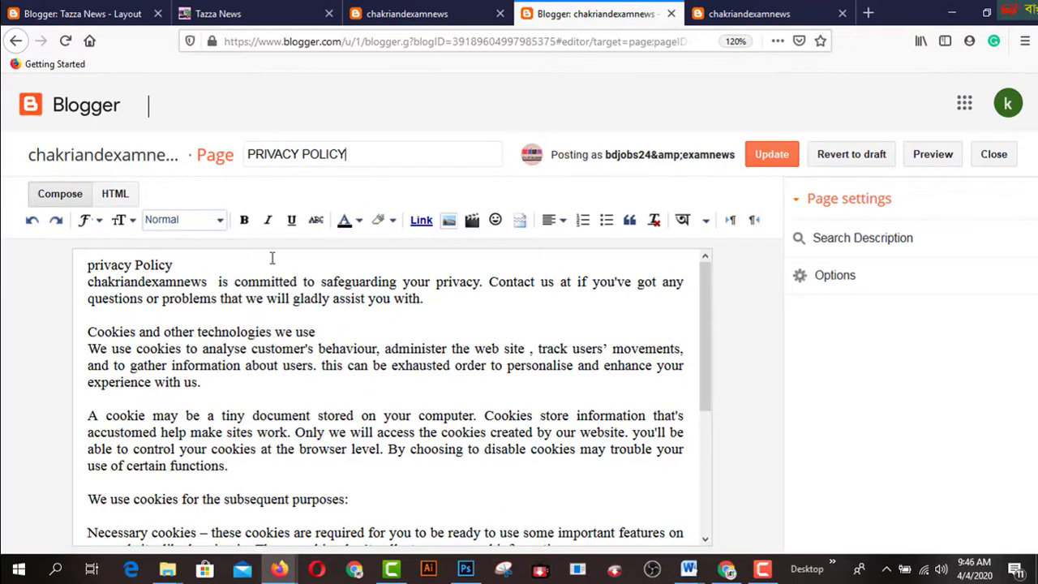
{"action": "scroll", "coordinate": [480, 361], "scroll_direction": "down", "scroll_amount": 5}
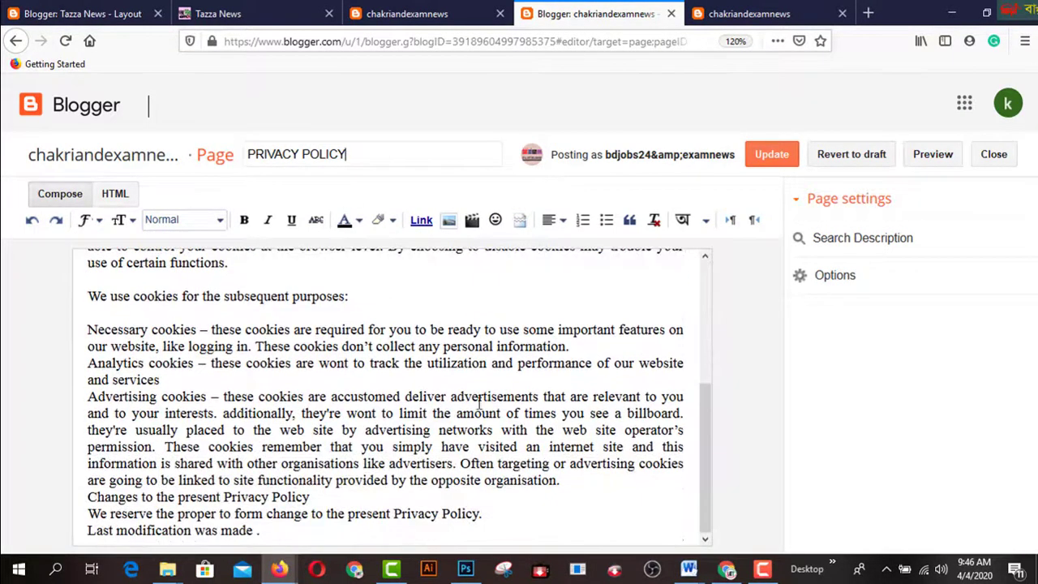
{"action": "scroll", "coordinate": [478, 412], "scroll_direction": "up", "scroll_amount": 5}
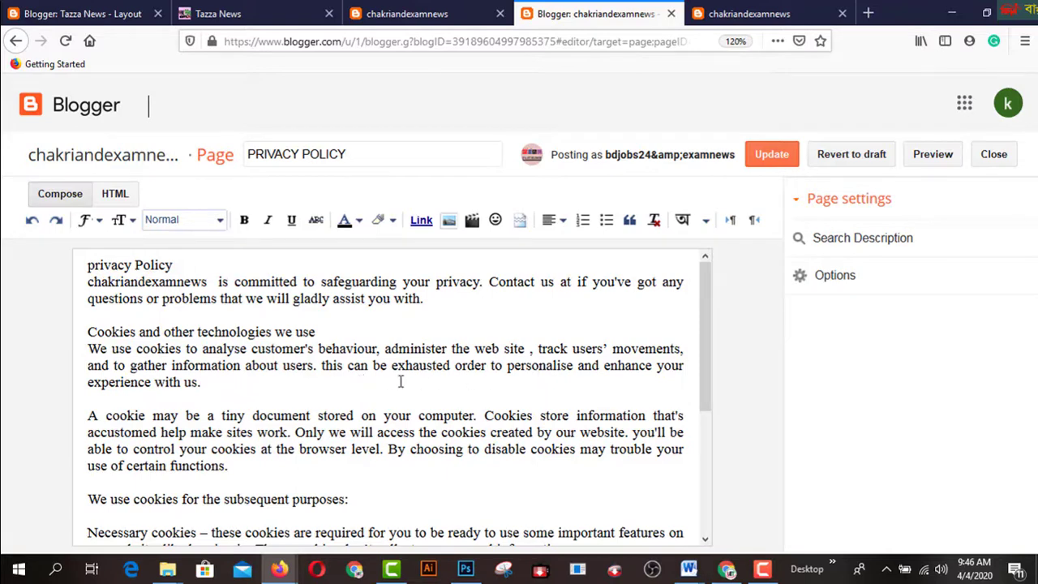
{"action": "left_click", "coordinate": [762, 161]}
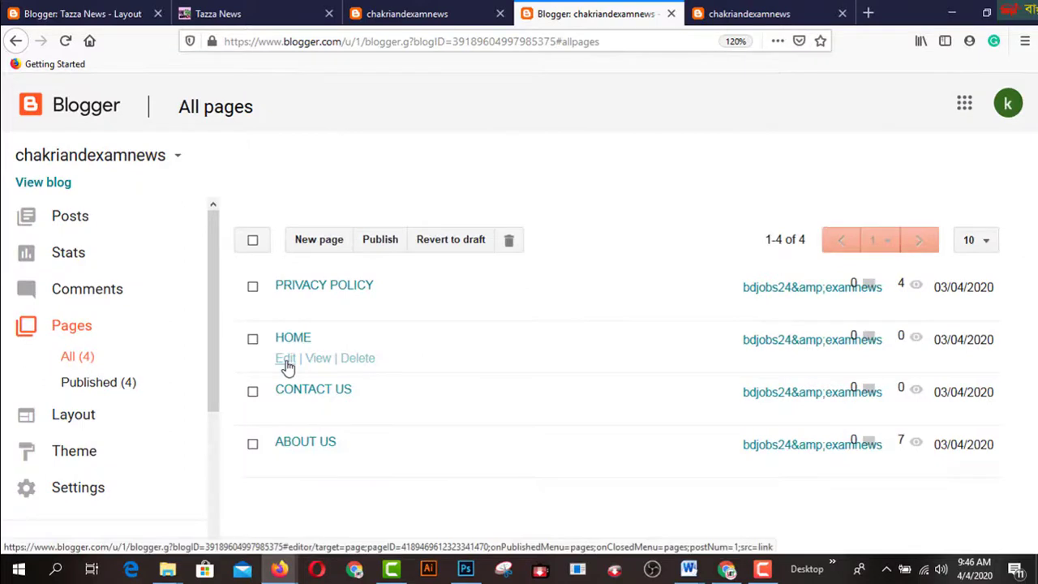
- Open the HOME page for editing and update it with an empty body
{"action": "left_click", "coordinate": [286, 359]}
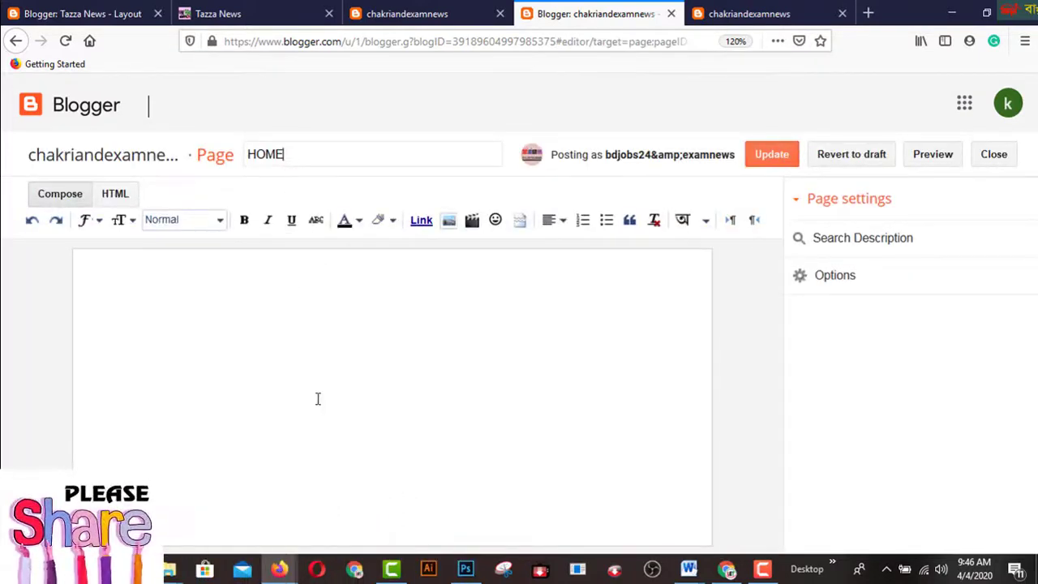
{"action": "left_click", "coordinate": [300, 363]}
{"action": "left_click", "coordinate": [776, 158]}
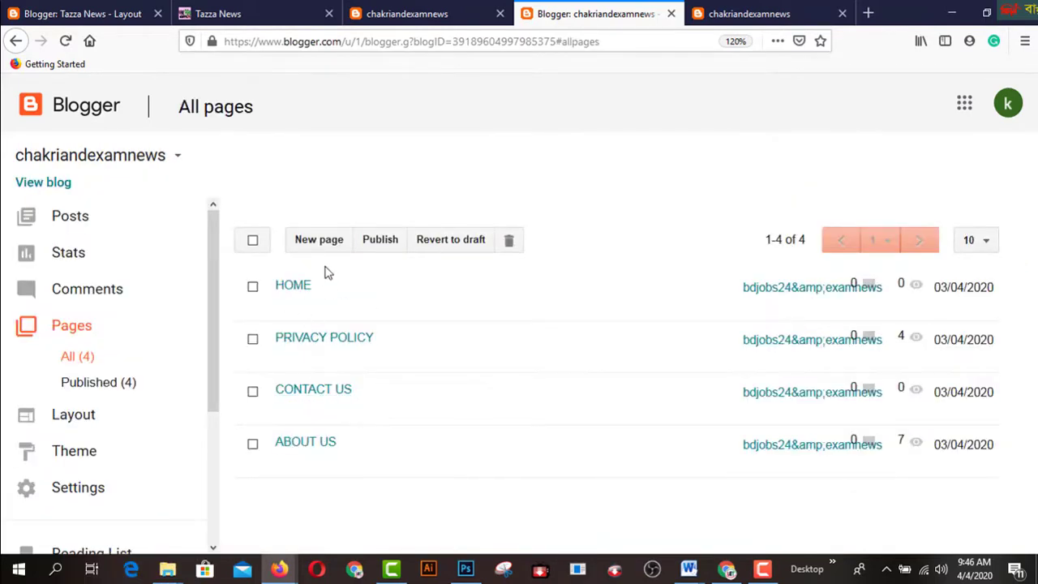
- Open the CONTACT US page and the ABOUT US page for editing in turn, check their text, and update each one
{"action": "left_click", "coordinate": [286, 413]}
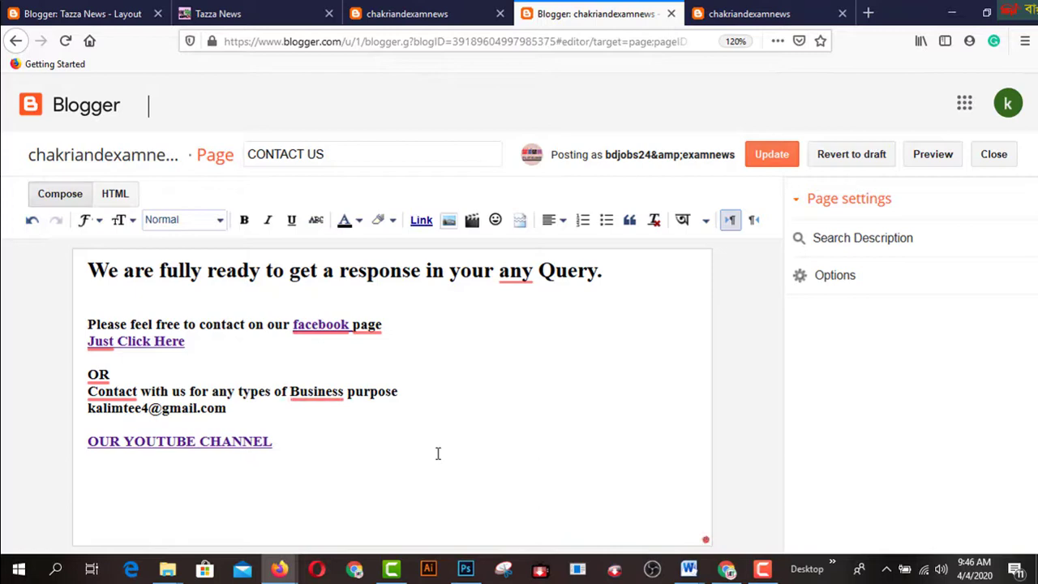
{"action": "left_click", "coordinate": [765, 159]}
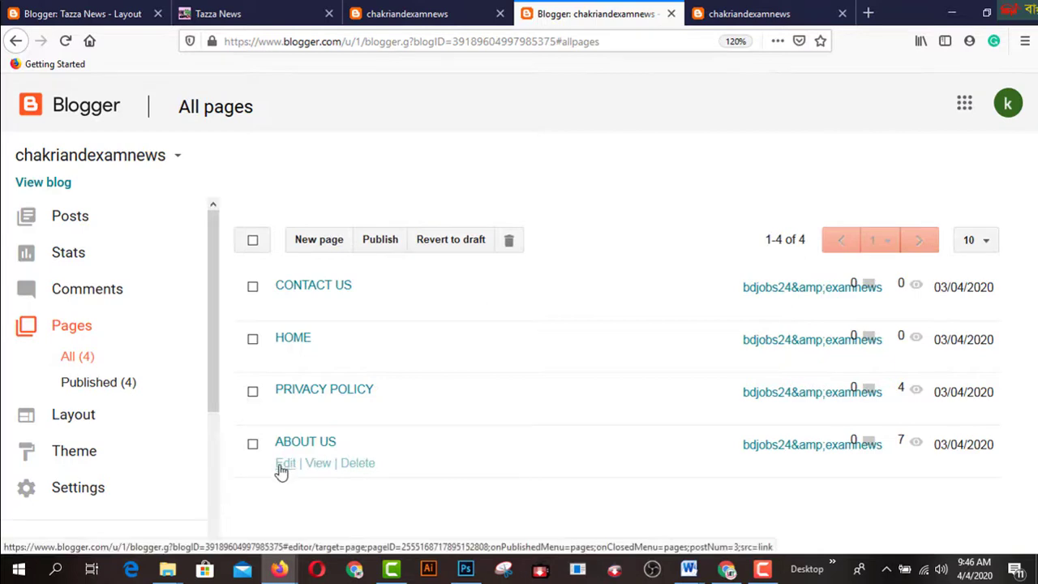
{"action": "left_click", "coordinate": [282, 463]}
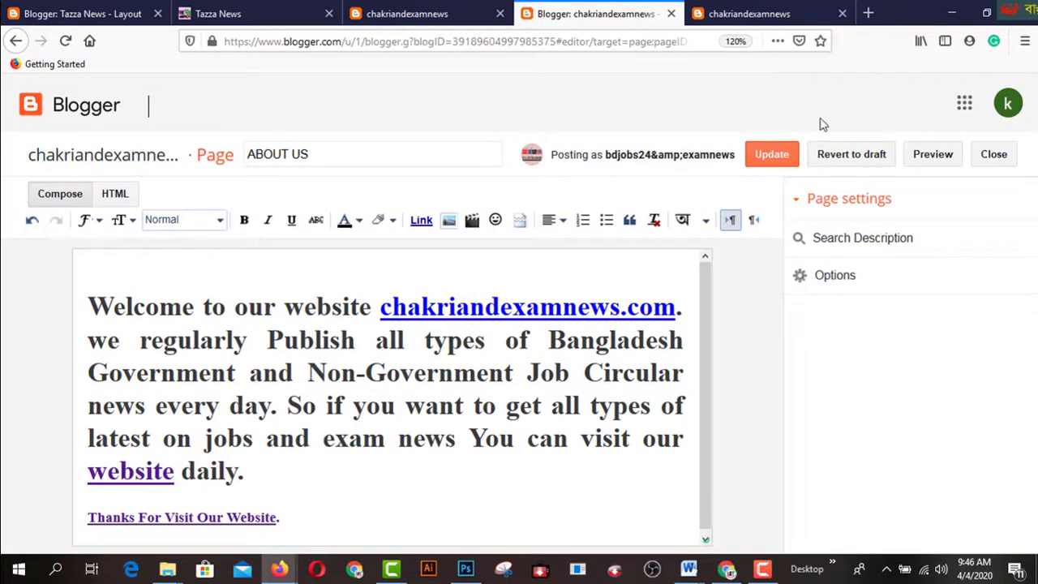
{"action": "left_click", "coordinate": [774, 155]}
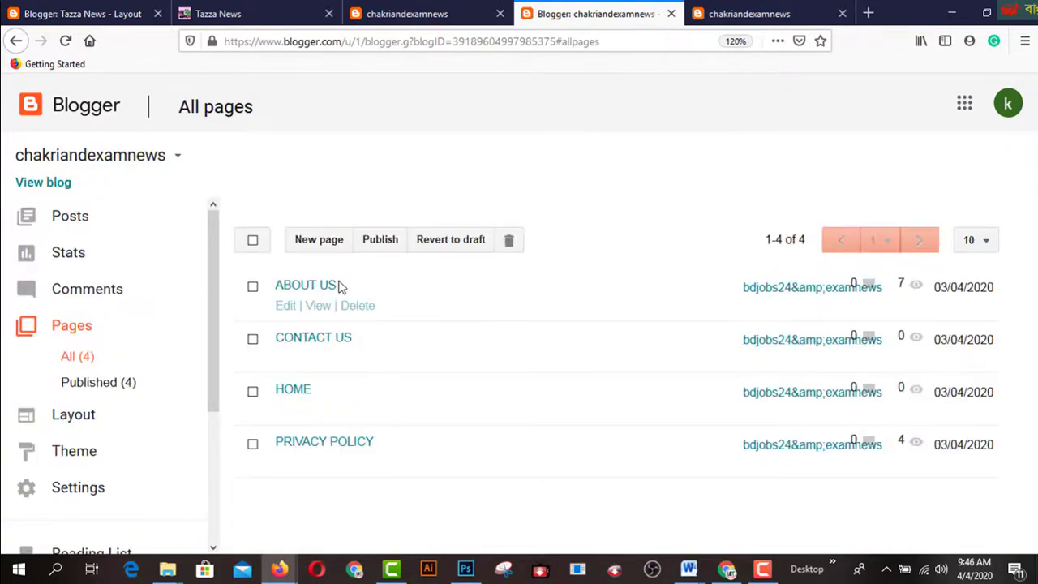
- Open the published ABOUT US, CONTACT US, HOME and PRIVACY POLICY pages, each in its own new browser tab
{"action": "right_click", "coordinate": [325, 314]}
{"action": "left_click", "coordinate": [357, 318]}
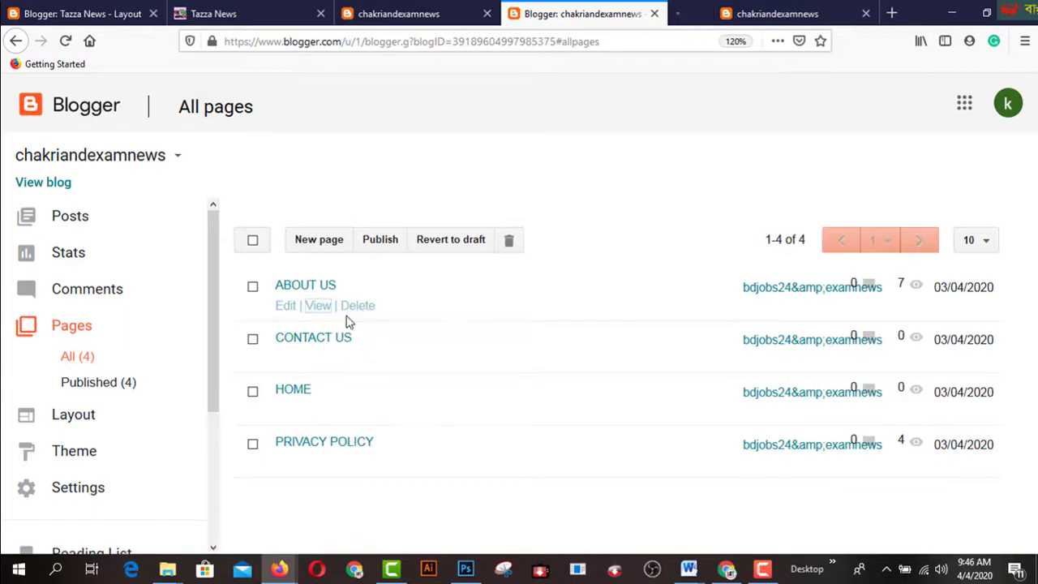
{"action": "right_click", "coordinate": [323, 360]}
{"action": "left_click", "coordinate": [357, 366]}
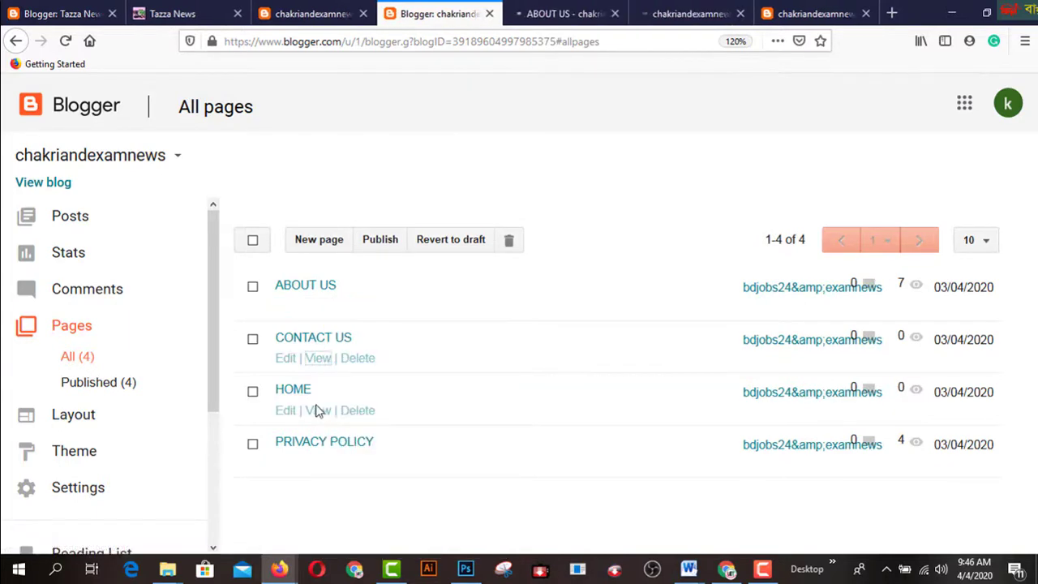
{"action": "right_click", "coordinate": [318, 417]}
{"action": "left_click", "coordinate": [361, 219]}
{"action": "right_click", "coordinate": [319, 462]}
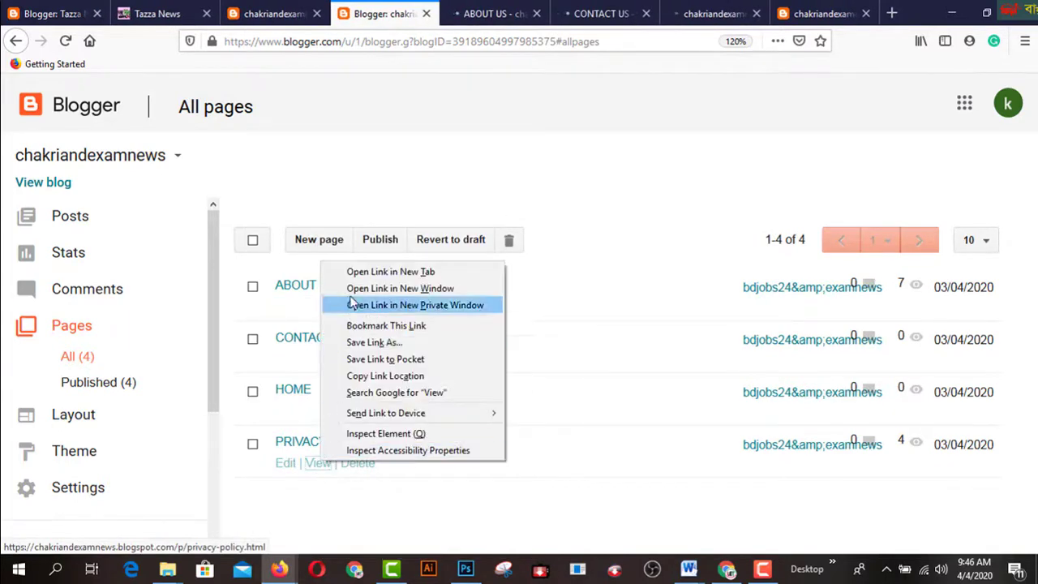
{"action": "left_click", "coordinate": [360, 273]}
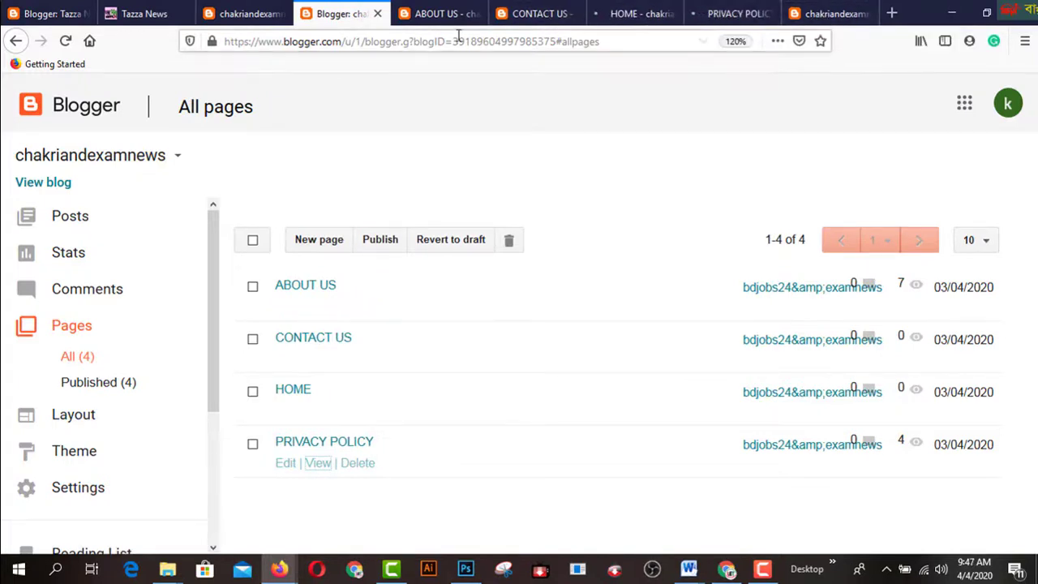
- Look through the published ABOUT US, CONTACT US, HOME and PRIVACY POLICY pages and examine each page's web address
{"action": "left_click", "coordinate": [485, 16]}
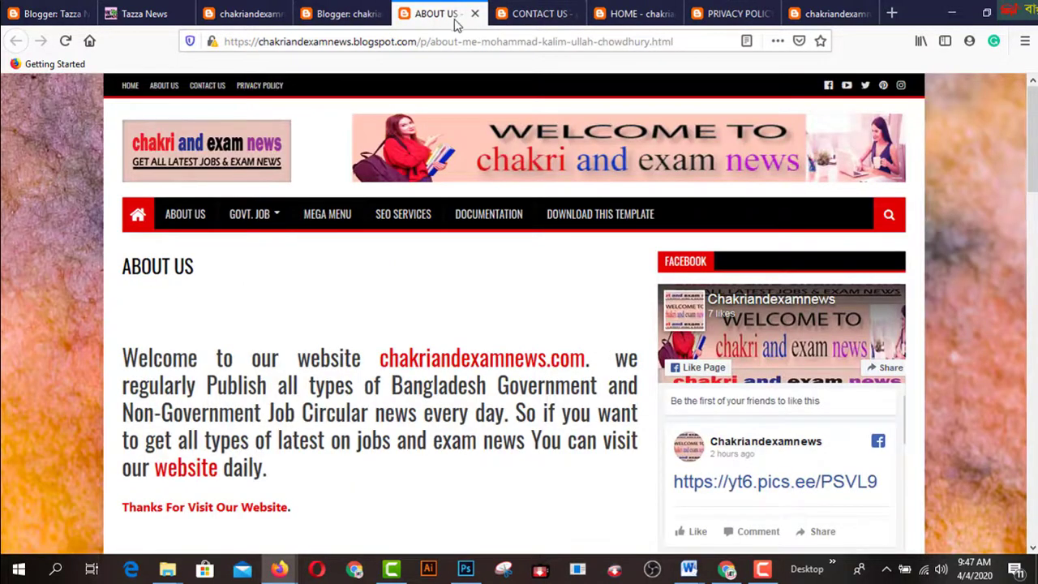
{"action": "left_click", "coordinate": [539, 19]}
{"action": "left_click", "coordinate": [632, 24]}
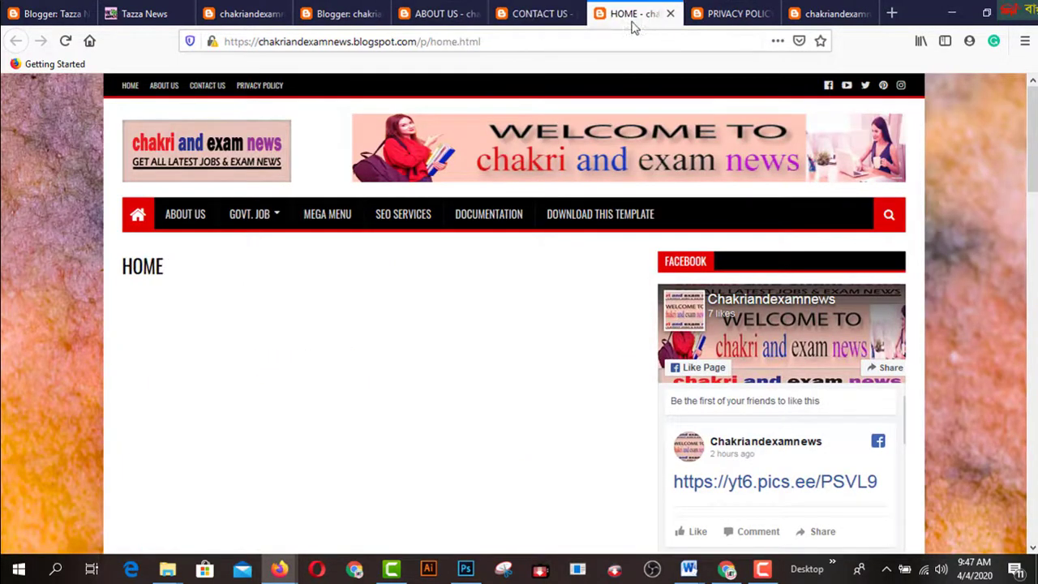
{"action": "left_click", "coordinate": [749, 22]}
{"action": "left_click", "coordinate": [445, 17]}
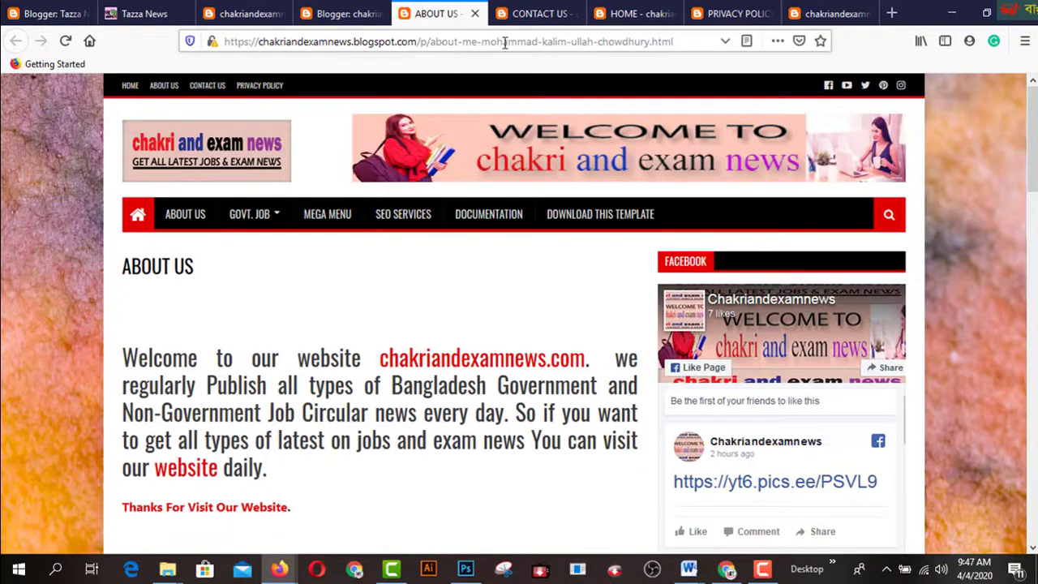
{"action": "left_click", "coordinate": [505, 18]}
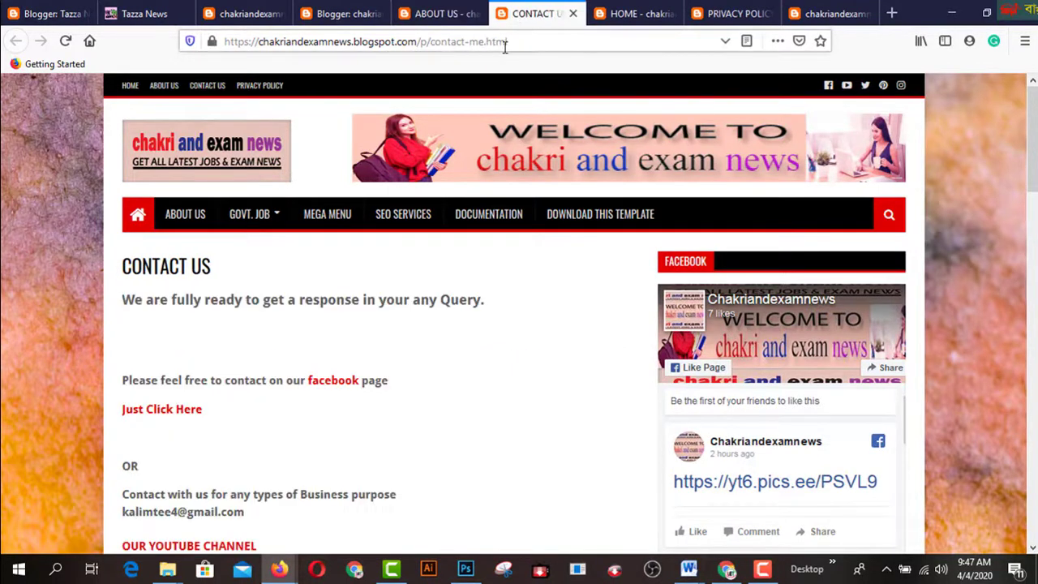
{"action": "left_click", "coordinate": [534, 45]}
{"action": "left_click", "coordinate": [624, 13]}
{"action": "left_click", "coordinate": [621, 40]}
{"action": "left_click", "coordinate": [714, 18]}
{"action": "left_click", "coordinate": [689, 47]}
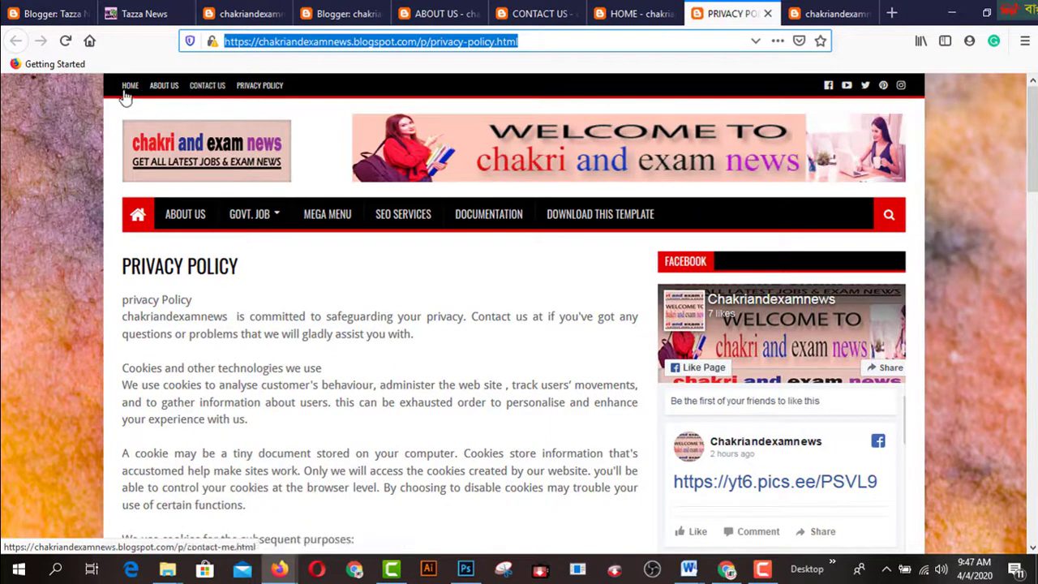
- Return to the blog's dashboard and open the Top Navigation Menu gadget in the layout for editing
{"action": "left_click", "coordinate": [340, 14]}
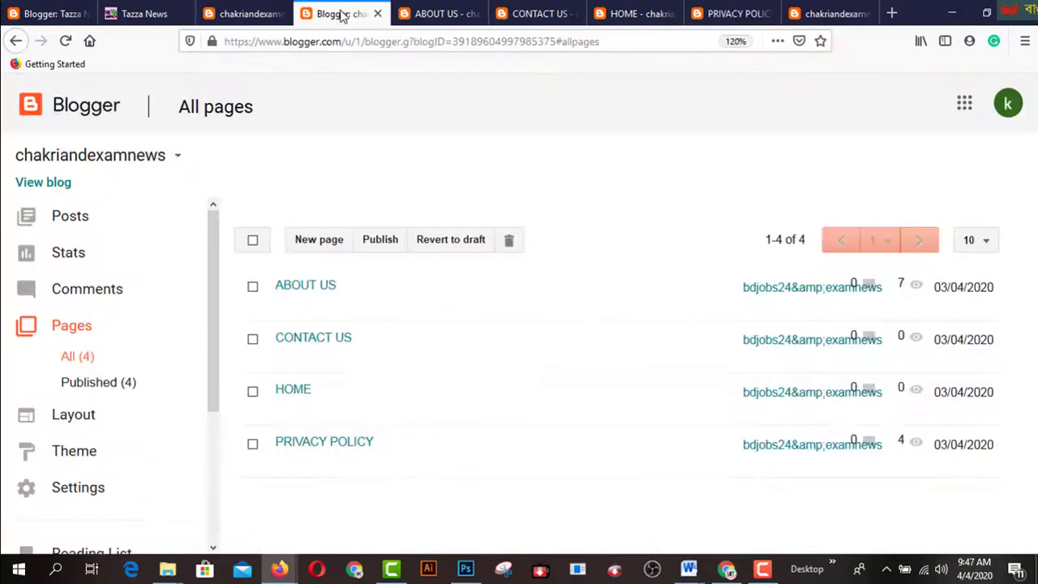
{"action": "left_click", "coordinate": [81, 452]}
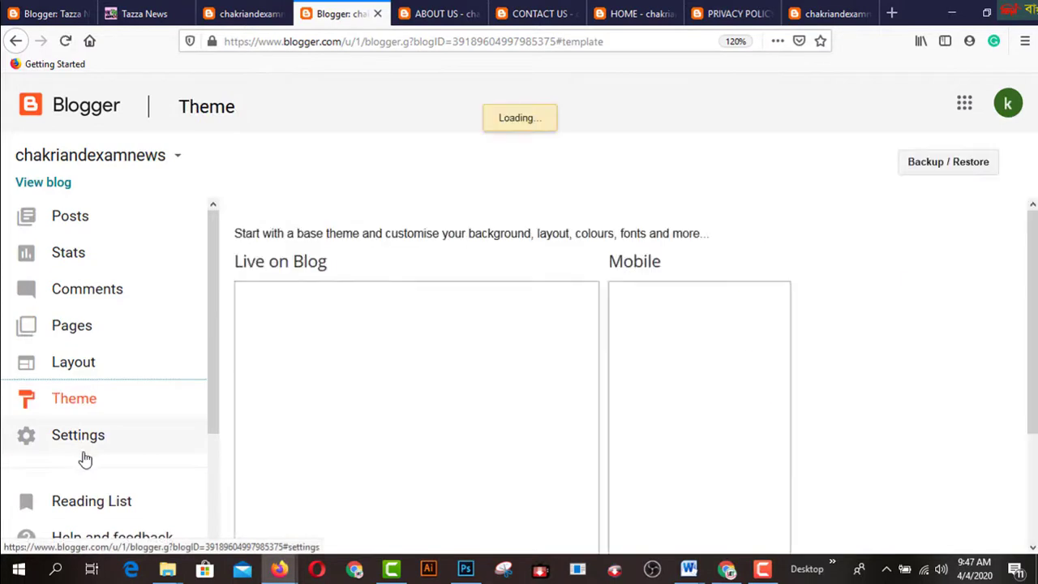
{"action": "scroll", "coordinate": [572, 348], "scroll_direction": "down", "scroll_amount": 5}
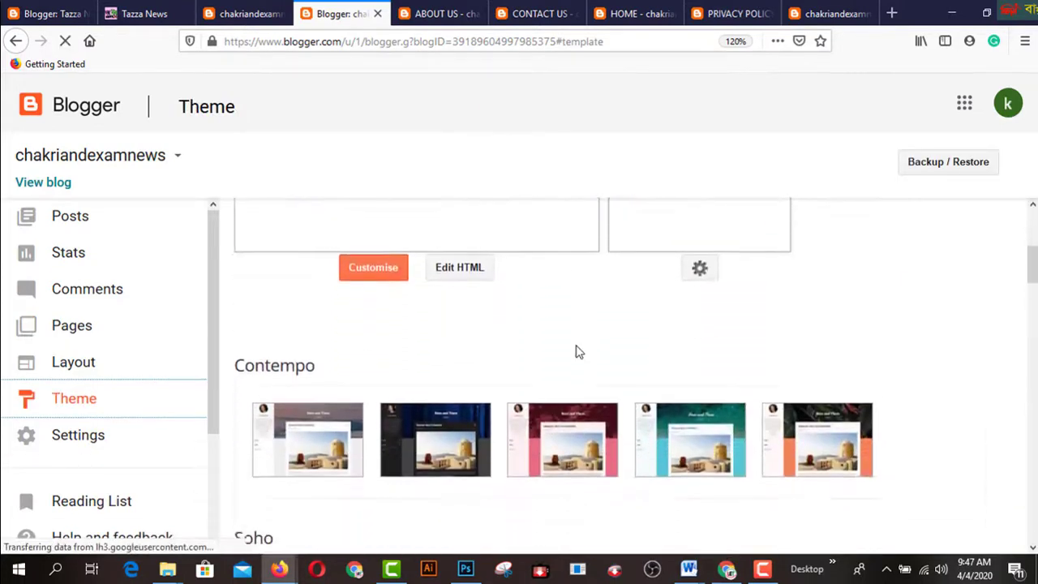
{"action": "left_click", "coordinate": [98, 367]}
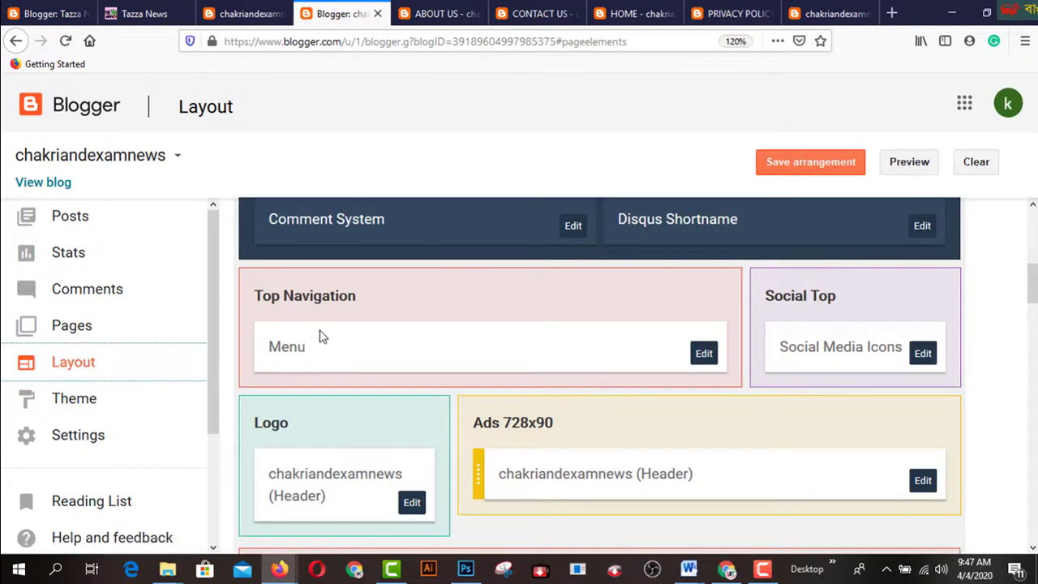
{"action": "left_click", "coordinate": [704, 354]}
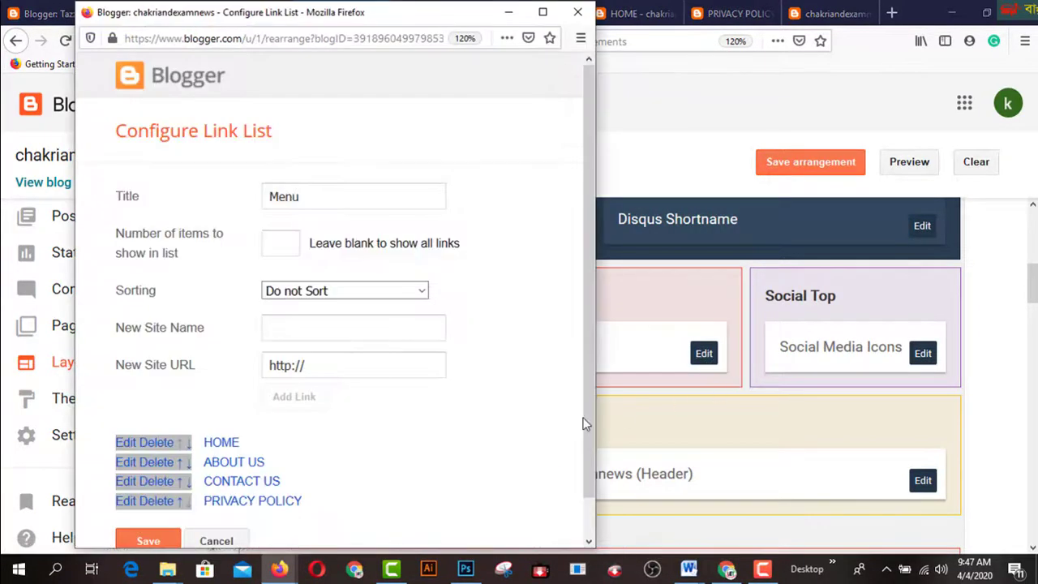
- Open the HOME link of the menu for editing and copy the published HOME page's address
{"action": "left_click", "coordinate": [122, 445]}
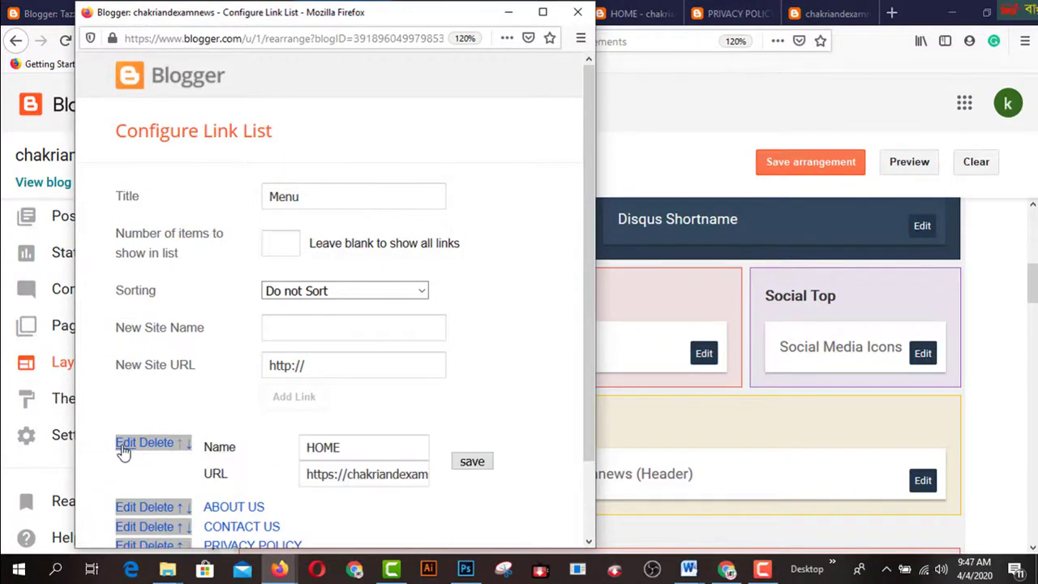
{"action": "left_click", "coordinate": [354, 452]}
{"action": "left_click", "coordinate": [387, 478]}
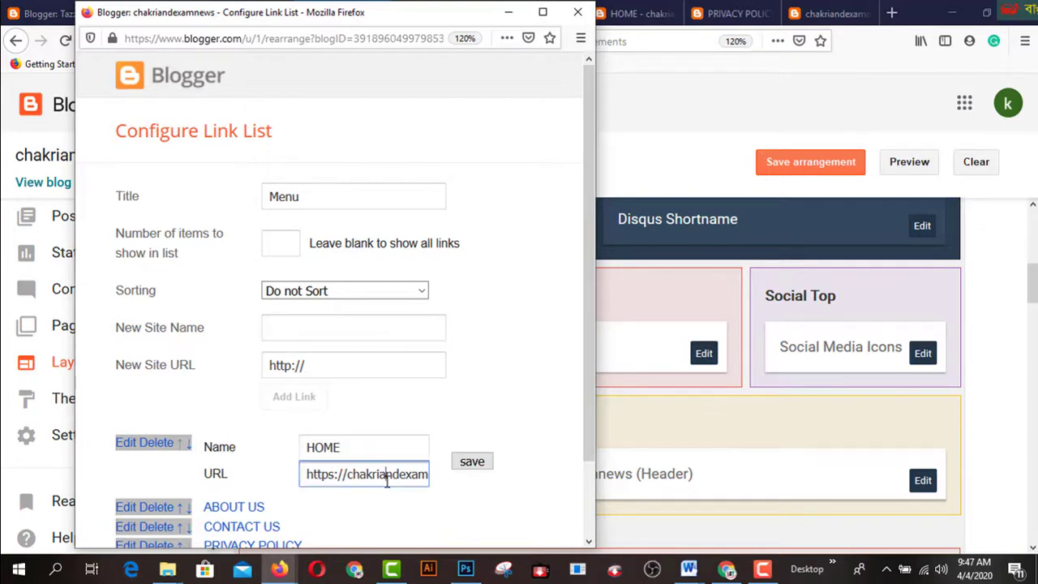
{"action": "left_click", "coordinate": [642, 16]}
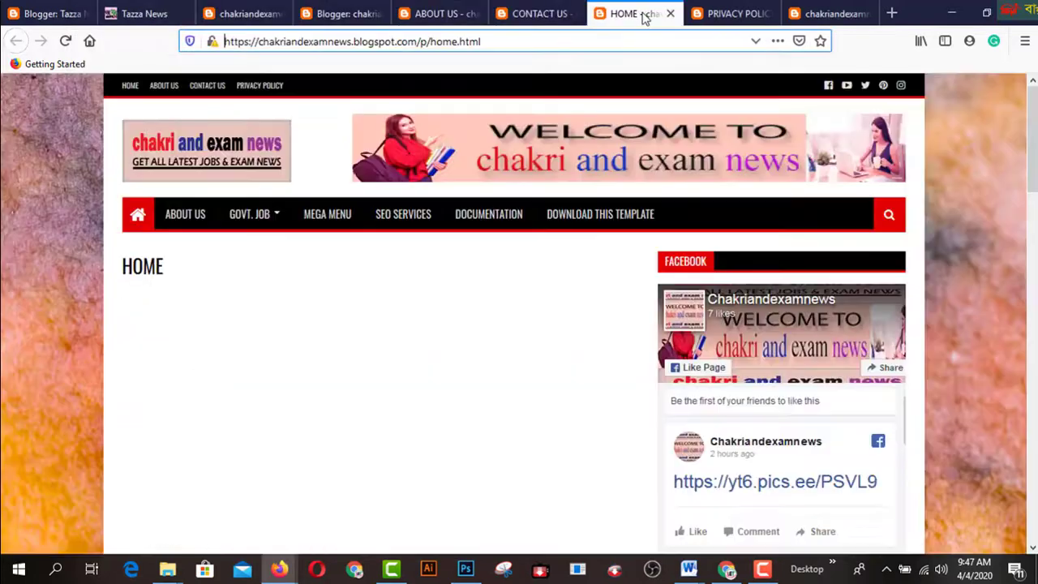
{"action": "left_click", "coordinate": [540, 39]}
{"action": "right_click", "coordinate": [438, 40]}
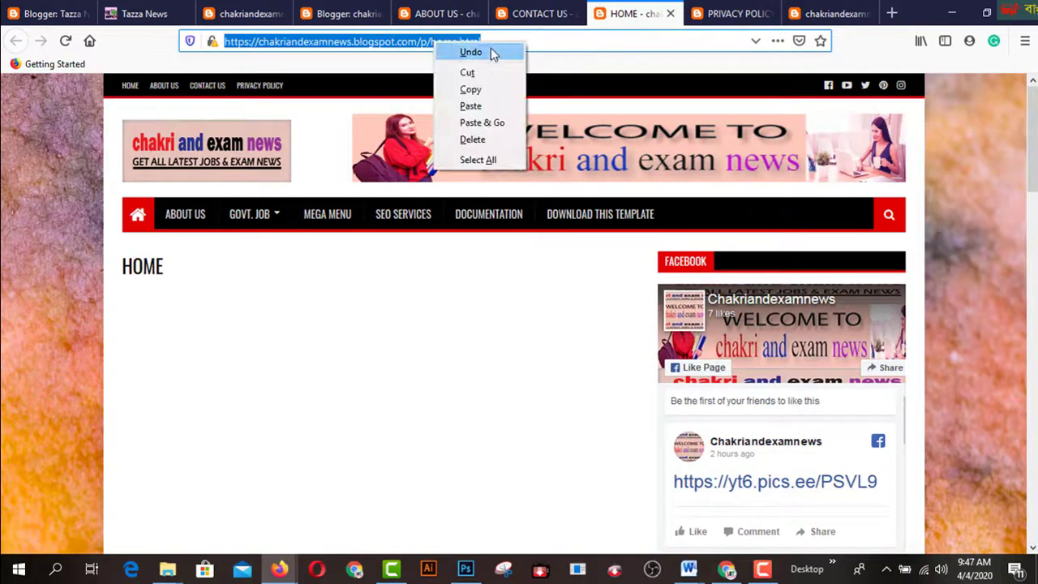
{"action": "left_click", "coordinate": [470, 87]}
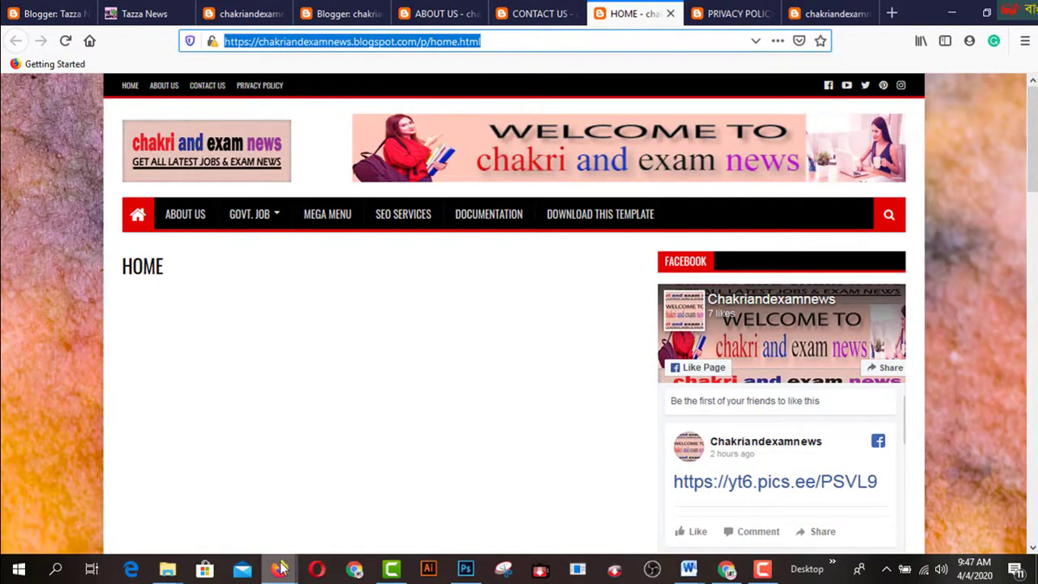
{"action": "left_click", "coordinate": [268, 531]}
{"action": "left_click", "coordinate": [373, 476]}
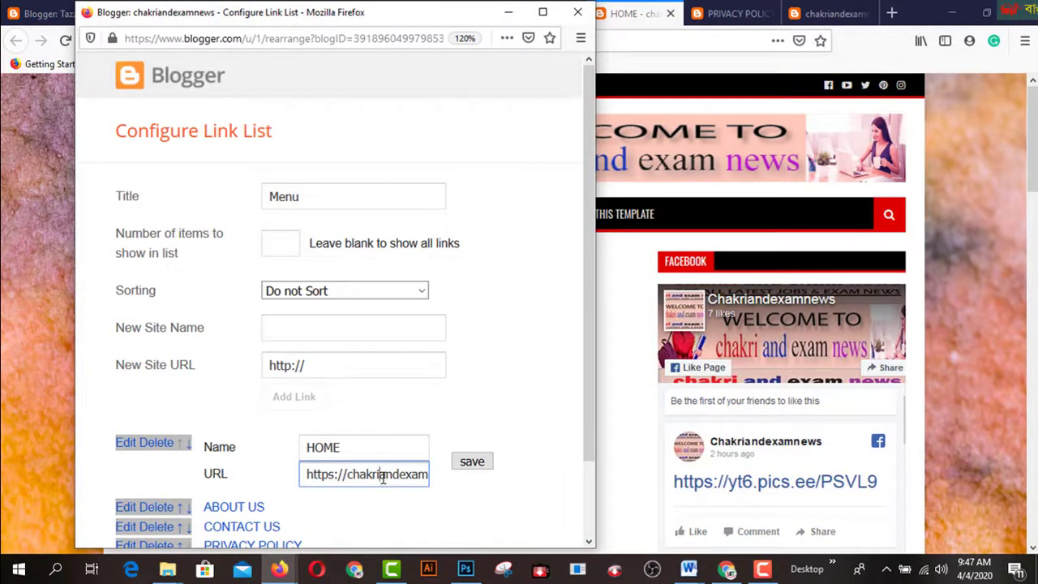
{"action": "key", "text": "ctrl+a"}
{"action": "right_click", "coordinate": [383, 478]}
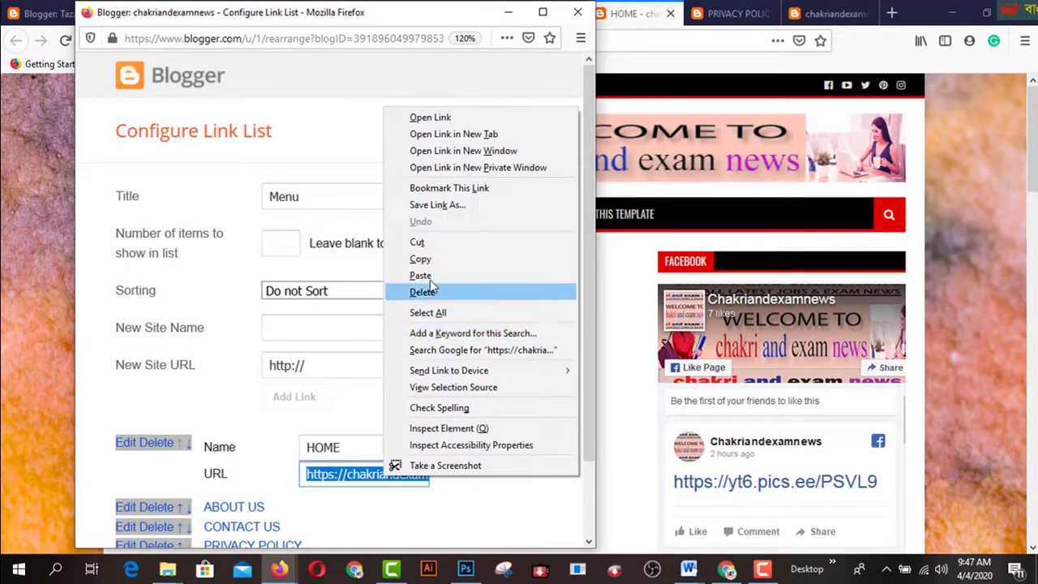
{"action": "left_click", "coordinate": [432, 277]}
{"action": "left_click", "coordinate": [472, 462]}
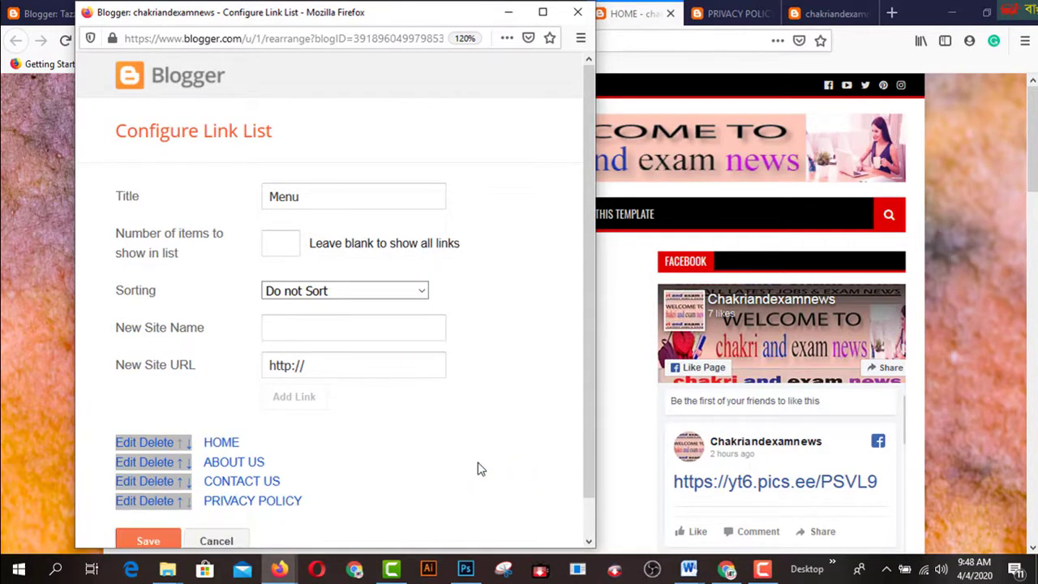
- Open the ABOUT US link of the menu for editing and copy the published ABOUT US page's address
{"action": "scroll", "coordinate": [366, 443], "scroll_direction": "down", "scroll_amount": 1}
{"action": "left_click", "coordinate": [132, 424]}
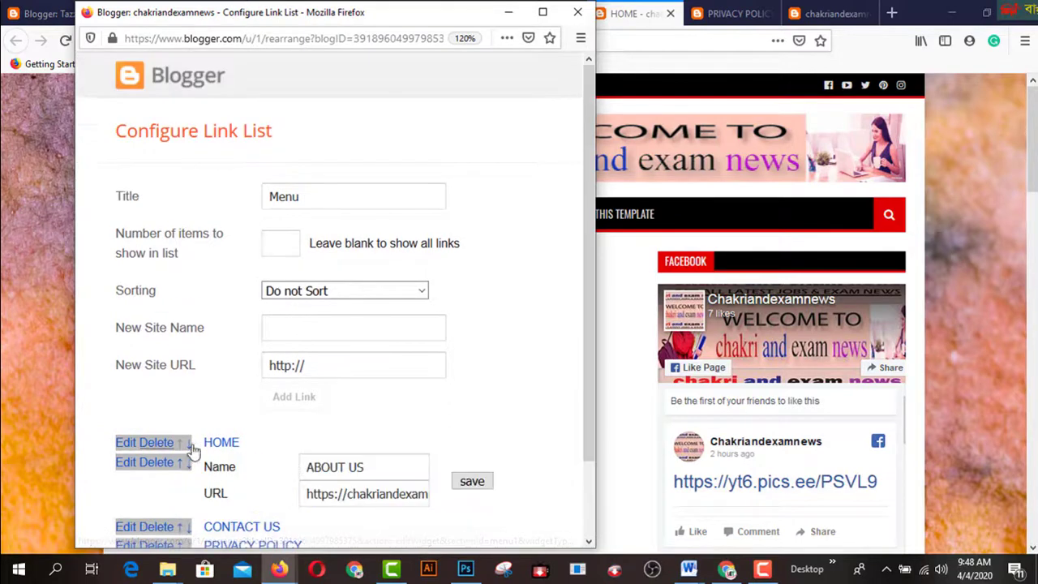
{"action": "scroll", "coordinate": [373, 469], "scroll_direction": "down", "scroll_amount": 2}
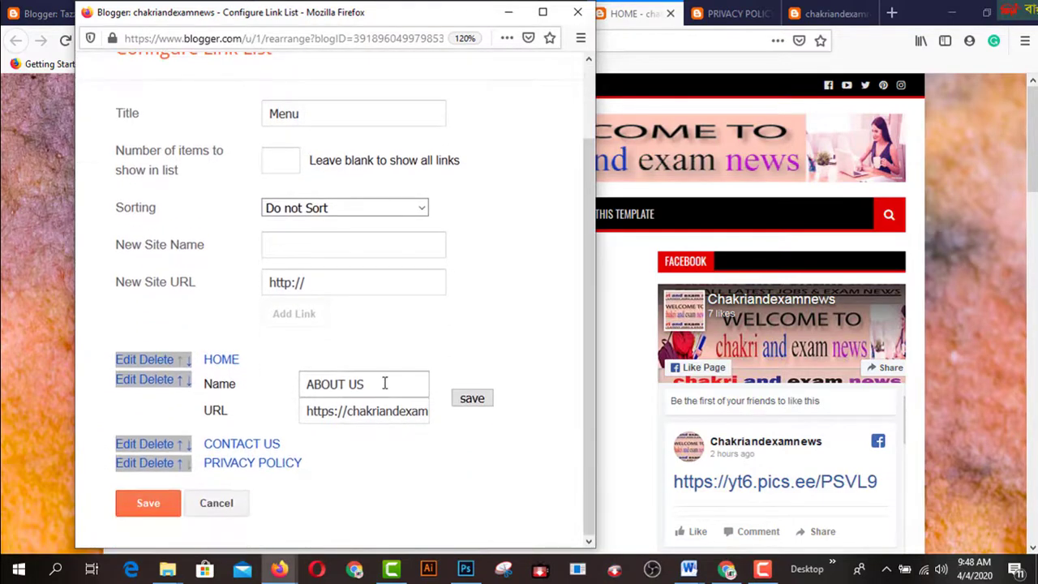
{"action": "left_click", "coordinate": [383, 411]}
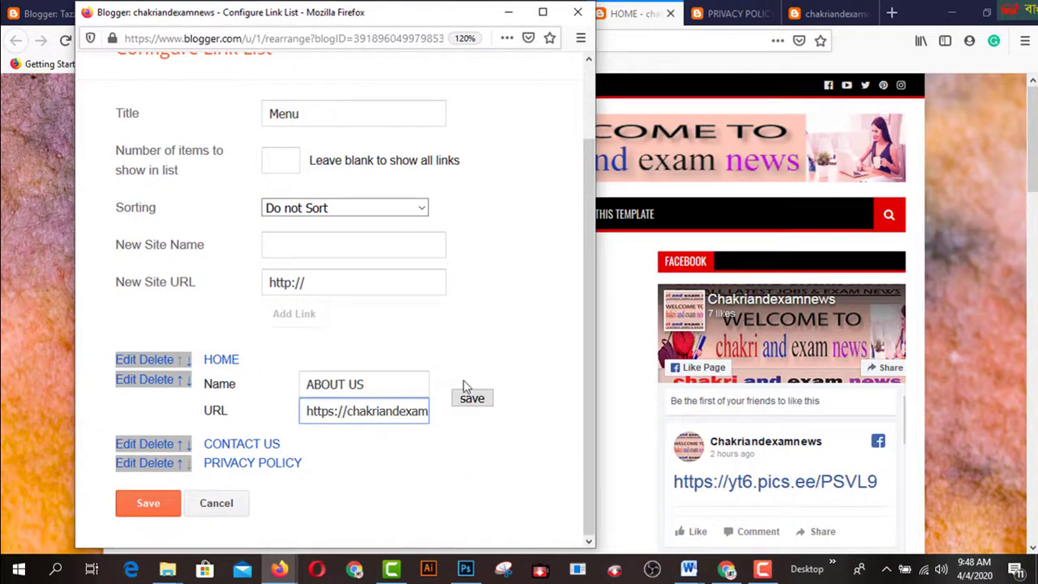
{"action": "left_click", "coordinate": [689, 41]}
{"action": "left_click", "coordinate": [442, 14]}
{"action": "left_click", "coordinate": [686, 41]}
{"action": "right_click", "coordinate": [686, 40]}
{"action": "left_click", "coordinate": [720, 86]}
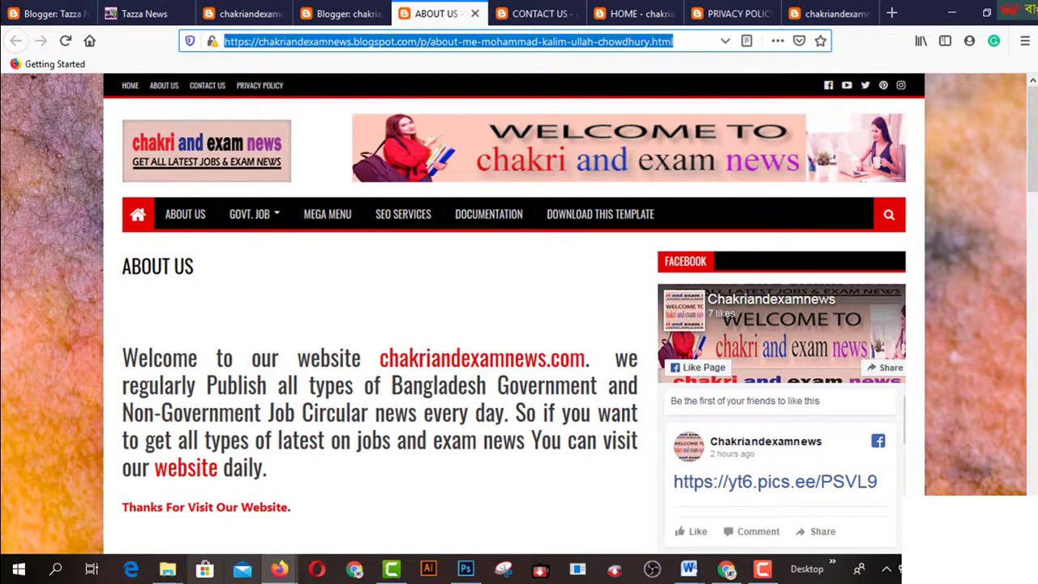
- Replace the ABOUT US link's URL with the copied page address and save the link
{"action": "mouse_move", "coordinate": [278, 570]}
{"action": "left_click", "coordinate": [349, 496]}
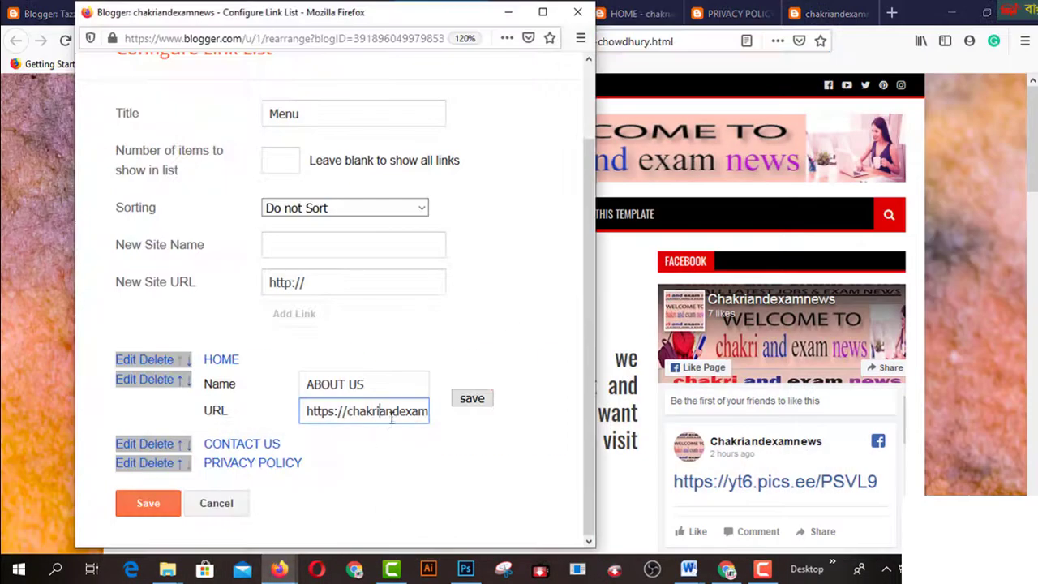
{"action": "triple_click", "coordinate": [394, 412]}
{"action": "right_click", "coordinate": [393, 411]}
{"action": "left_click", "coordinate": [424, 209]}
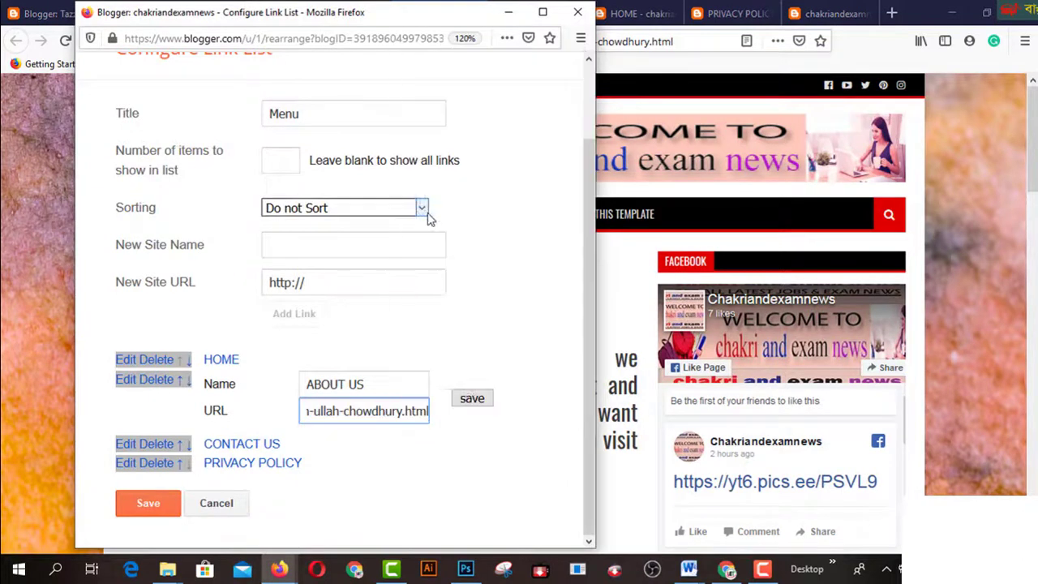
{"action": "left_click", "coordinate": [471, 399]}
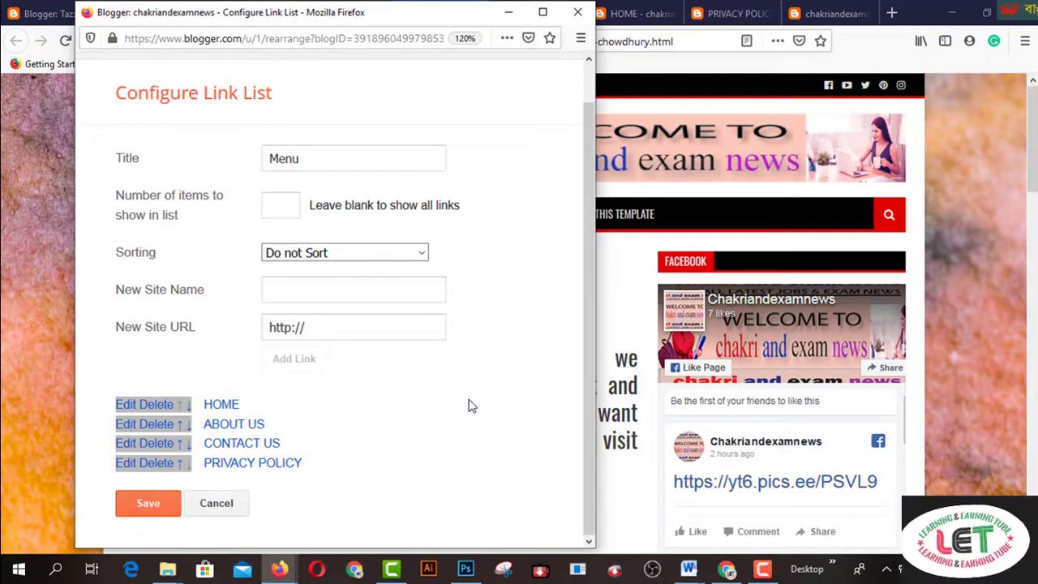
{"action": "left_click", "coordinate": [134, 446]}
{"action": "scroll", "coordinate": [406, 498], "scroll_direction": "down", "scroll_amount": 2}
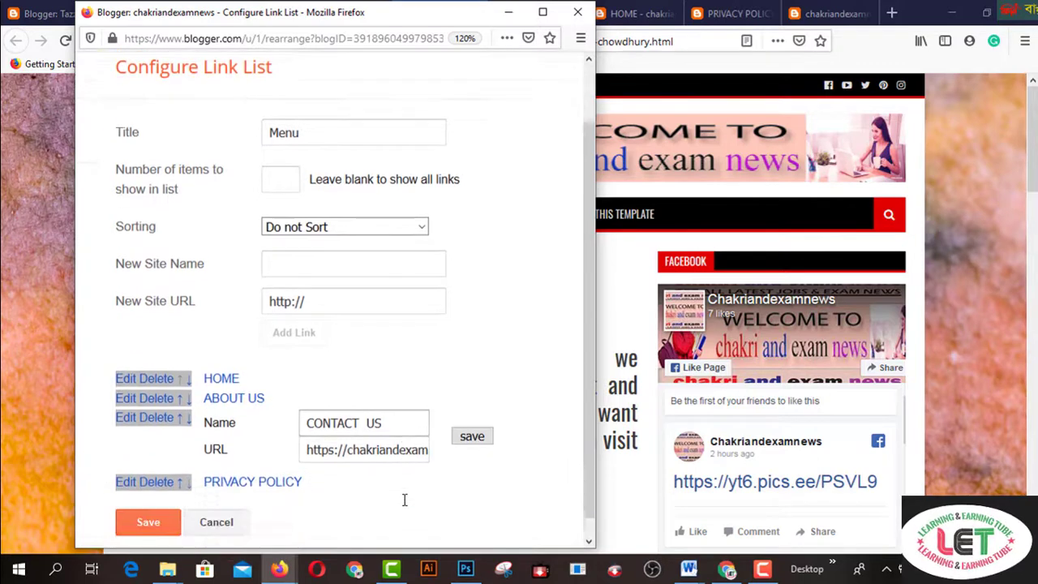
{"action": "triple_click", "coordinate": [407, 434]}
{"action": "right_click", "coordinate": [407, 434]}
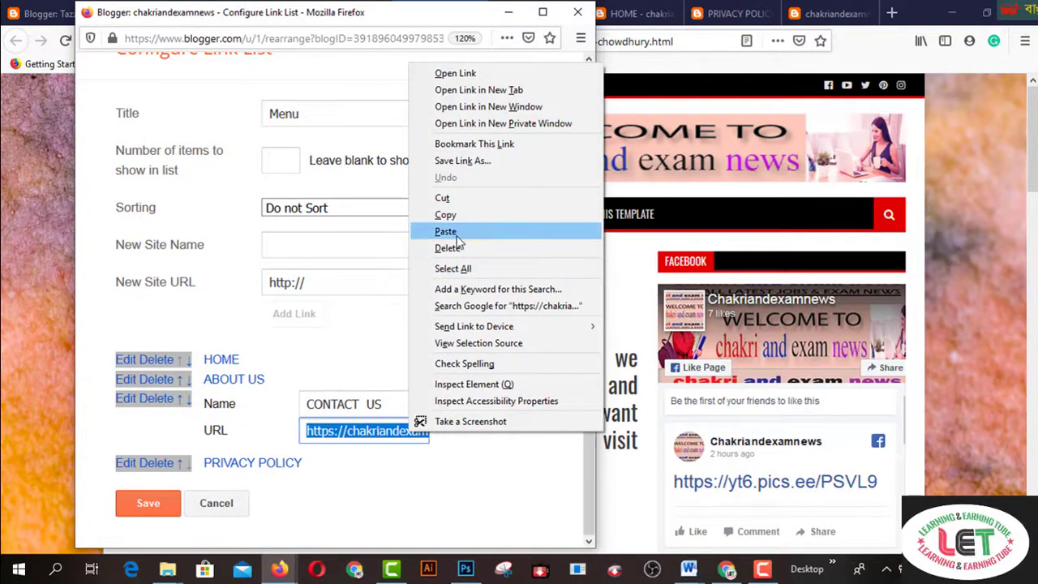
{"action": "left_click", "coordinate": [766, 34]}
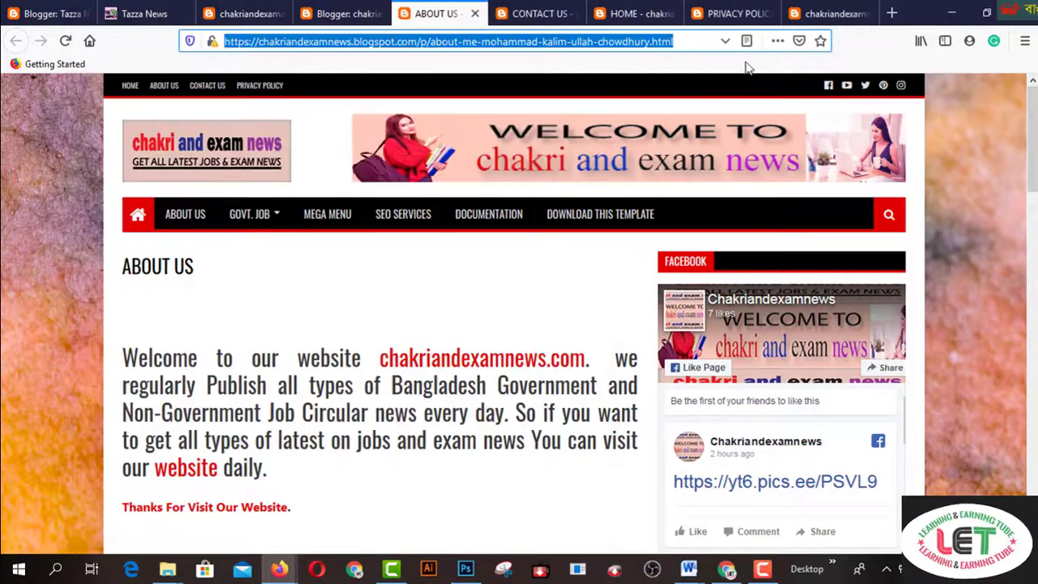
{"action": "left_click", "coordinate": [540, 13]}
{"action": "key", "text": "alt+Tab"}
{"action": "scroll", "coordinate": [126, 469], "scroll_direction": "up", "scroll_amount": 2}
{"action": "scroll", "coordinate": [452, 462], "scroll_direction": "down", "scroll_amount": 3}
{"action": "left_click", "coordinate": [689, 27]}
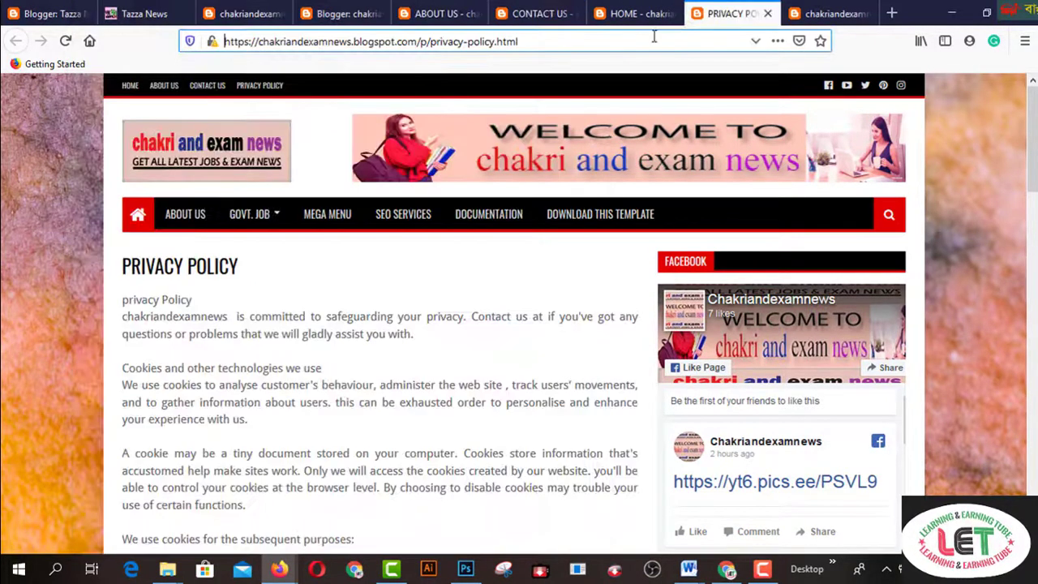
{"action": "key", "text": "alt+Tab"}
{"action": "right_click", "coordinate": [423, 449]}
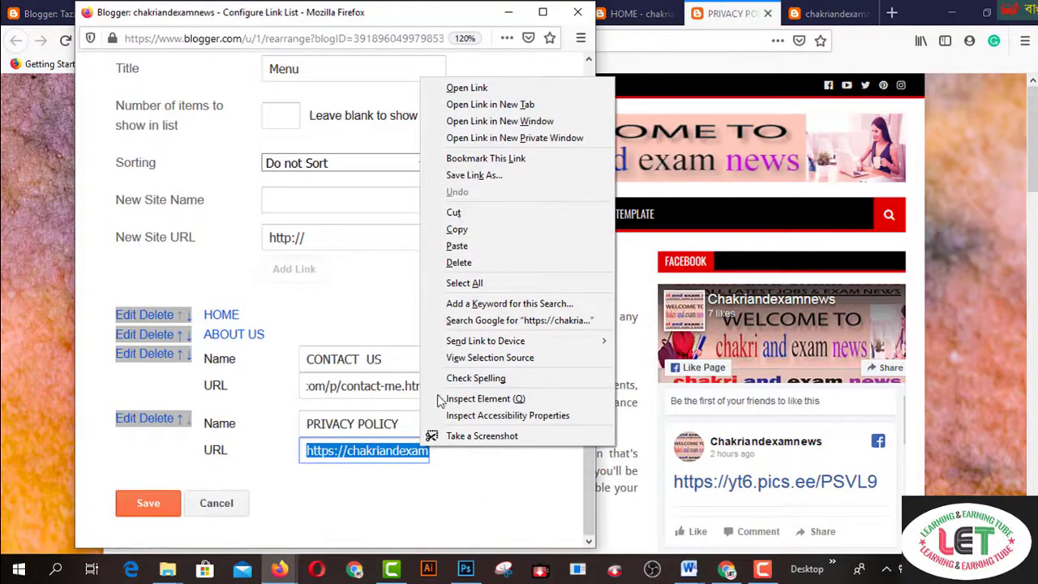
{"action": "left_click", "coordinate": [457, 245]}
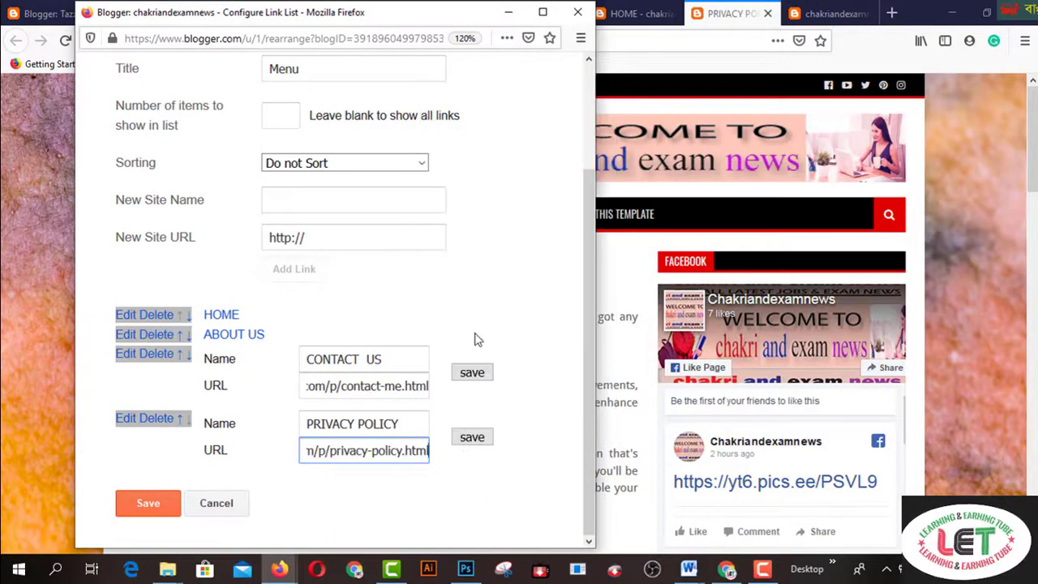
{"action": "left_click", "coordinate": [472, 447]}
{"action": "left_click", "coordinate": [471, 416]}
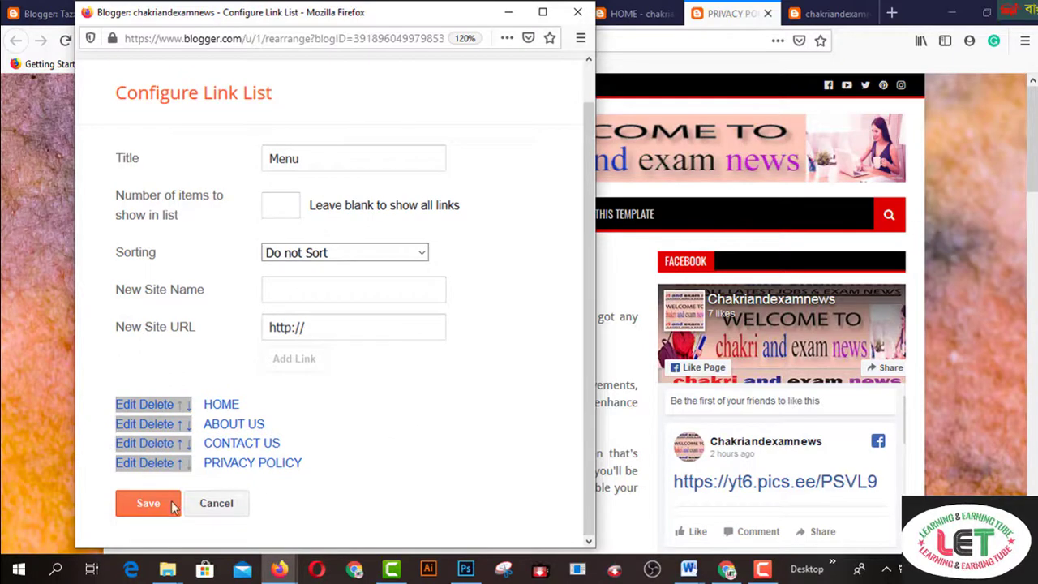
- Save the Menu link list, reopen it to check and save it again, and save the layout arrangement
{"action": "left_click", "coordinate": [146, 502]}
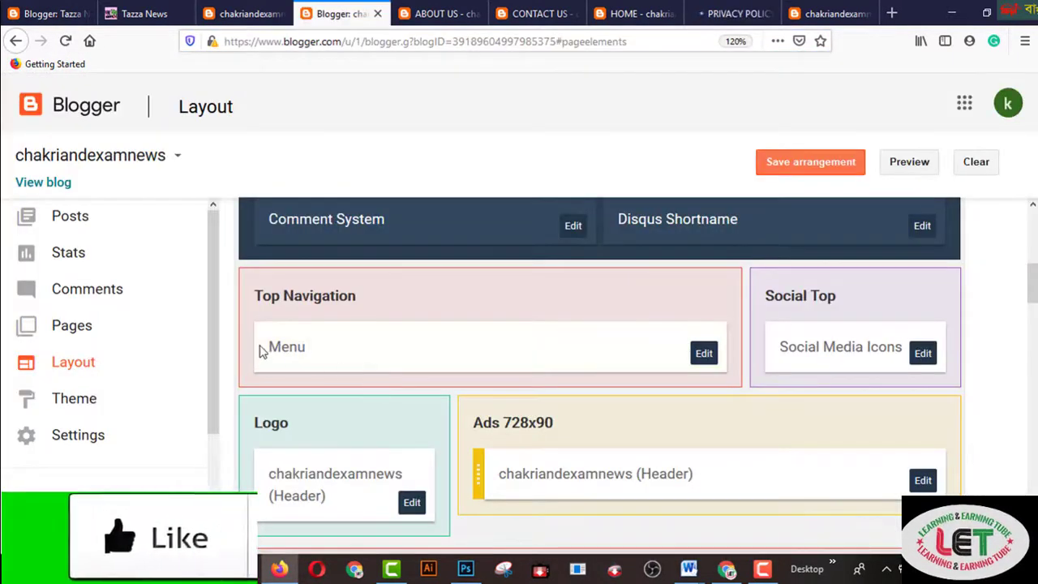
{"action": "left_click", "coordinate": [696, 359]}
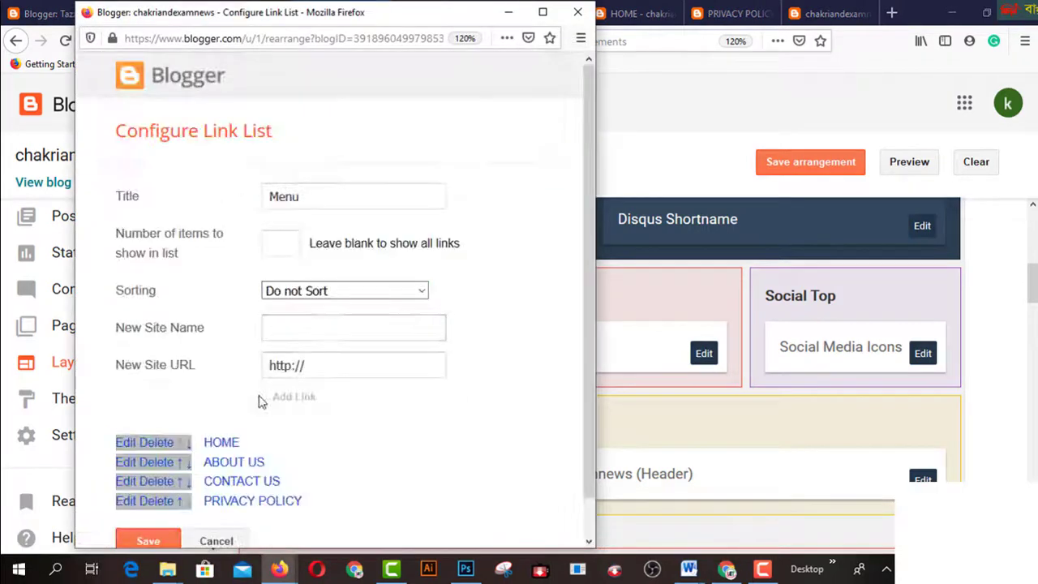
{"action": "left_click", "coordinate": [163, 543]}
{"action": "left_click", "coordinate": [825, 167]}
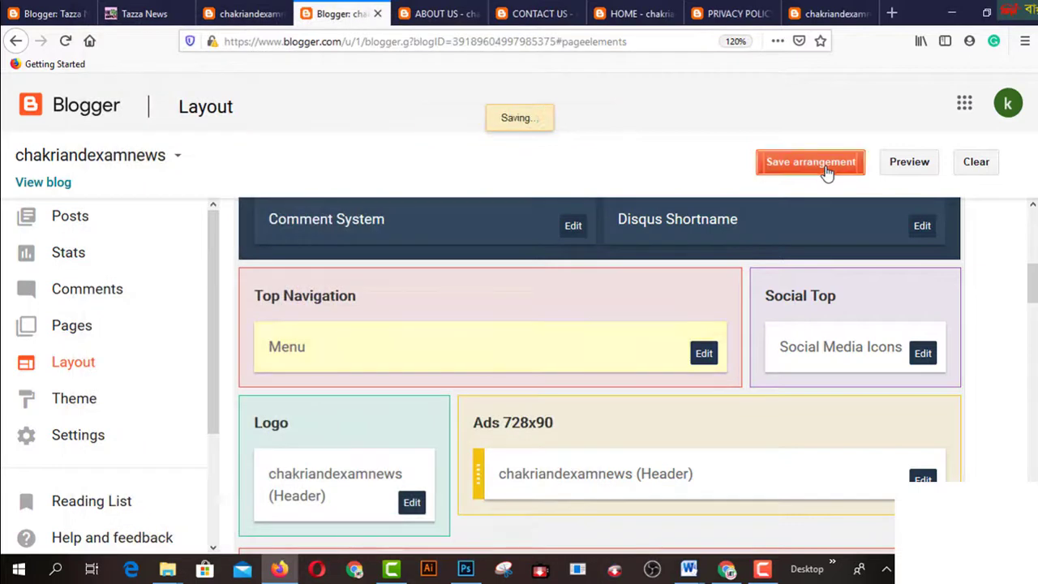
- Check the published blog's top navigation links and its footer sections, including About Me
{"action": "left_click", "coordinate": [596, 123]}
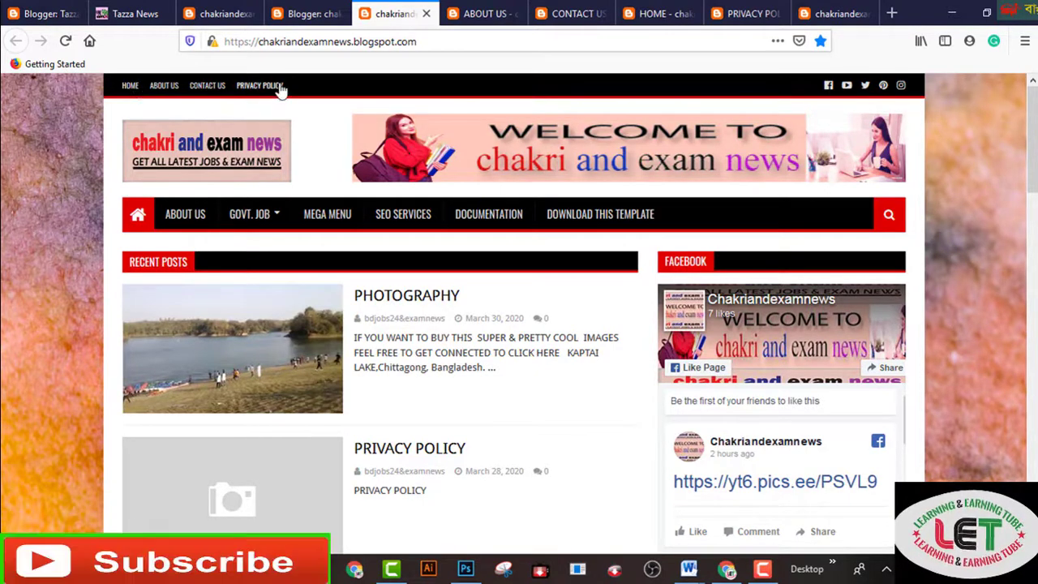
{"action": "scroll", "coordinate": [509, 402], "scroll_direction": "down", "scroll_amount": 10}
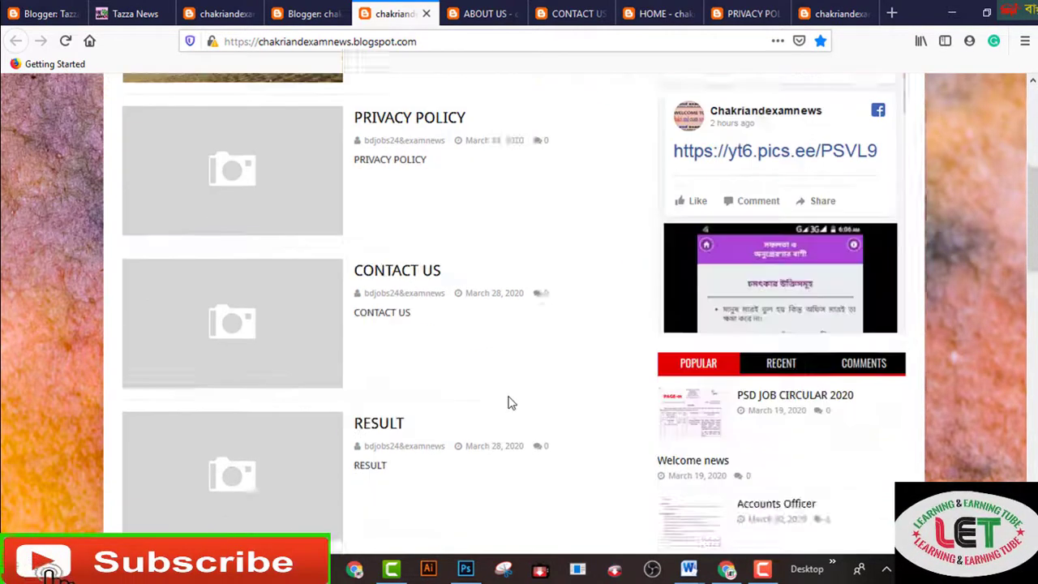
{"action": "scroll", "coordinate": [510, 402], "scroll_direction": "down", "scroll_amount": 5}
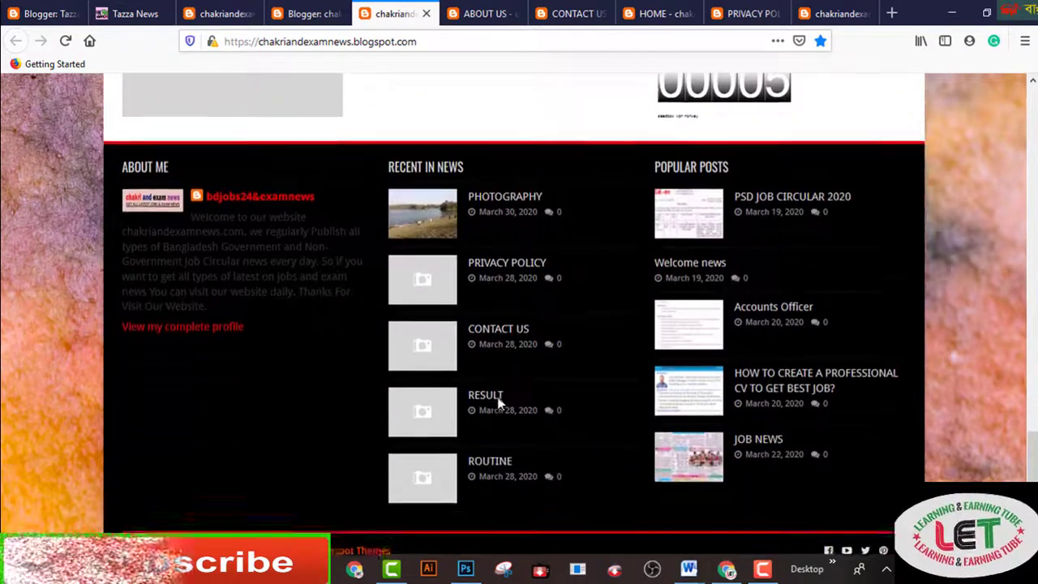
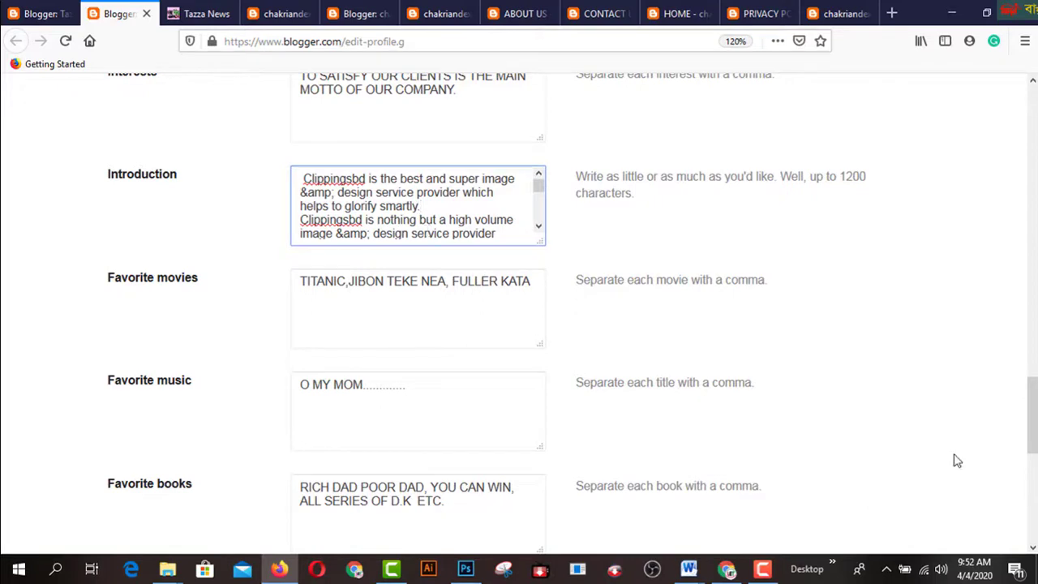
- Find the ABOUT US post in the chakriandexamnews posts list and open it for editing
{"action": "left_click", "coordinate": [37, 14]}
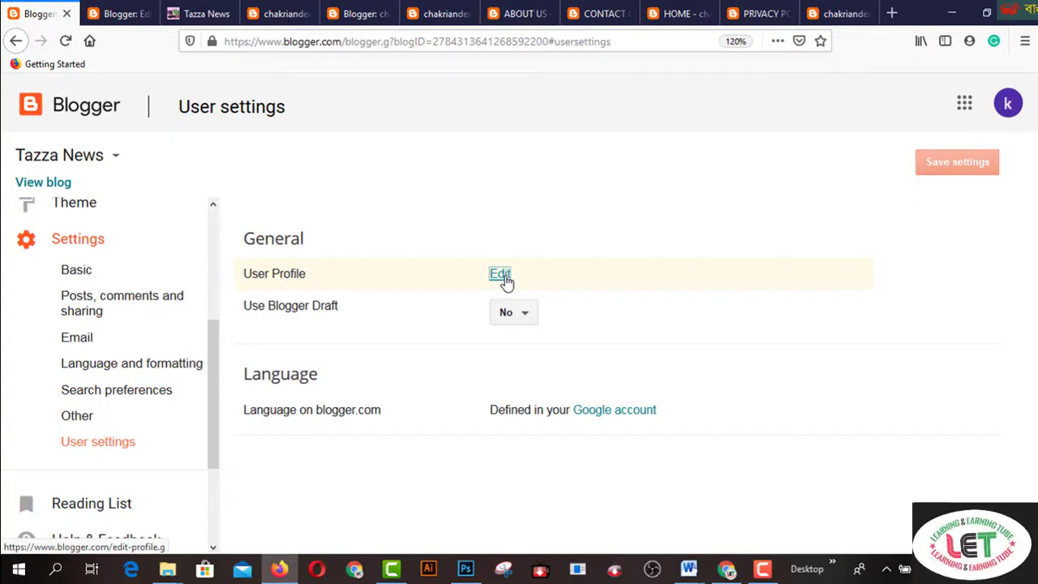
{"action": "left_click", "coordinate": [354, 14]}
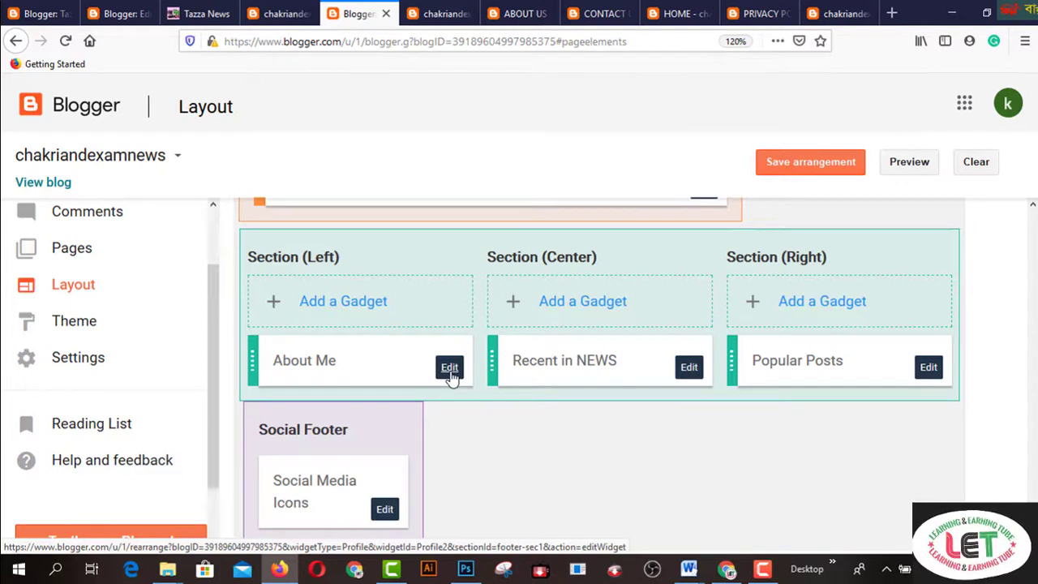
{"action": "scroll", "coordinate": [143, 347], "scroll_direction": "up", "scroll_amount": 2}
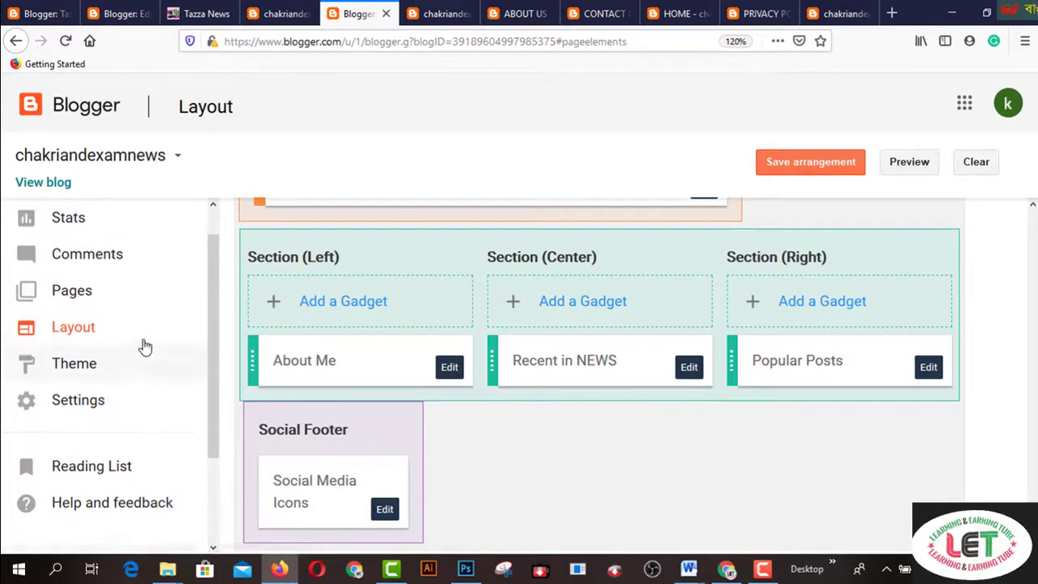
{"action": "left_click", "coordinate": [69, 217]}
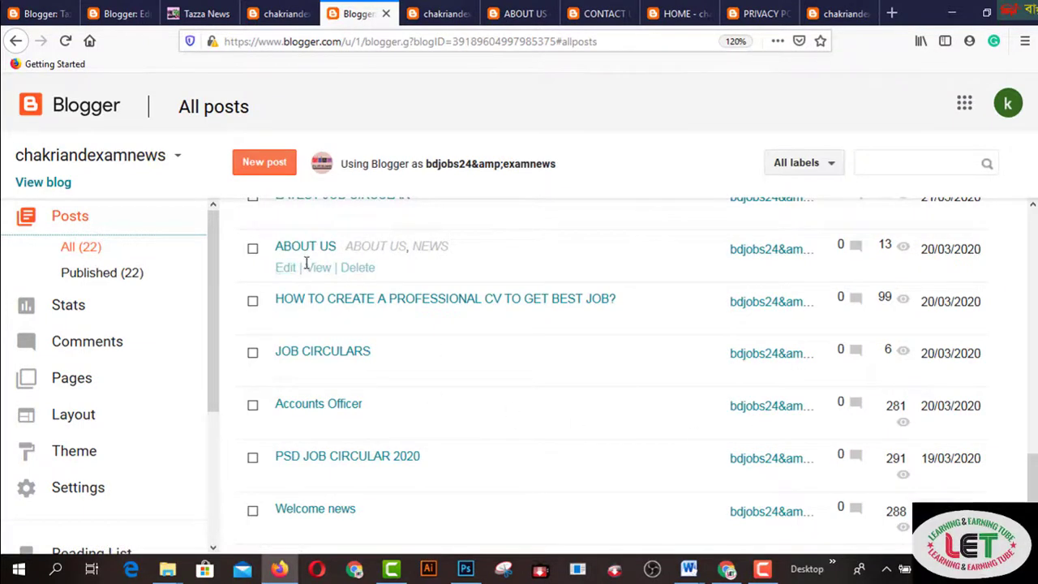
{"action": "scroll", "coordinate": [306, 345], "scroll_direction": "up", "scroll_amount": 2}
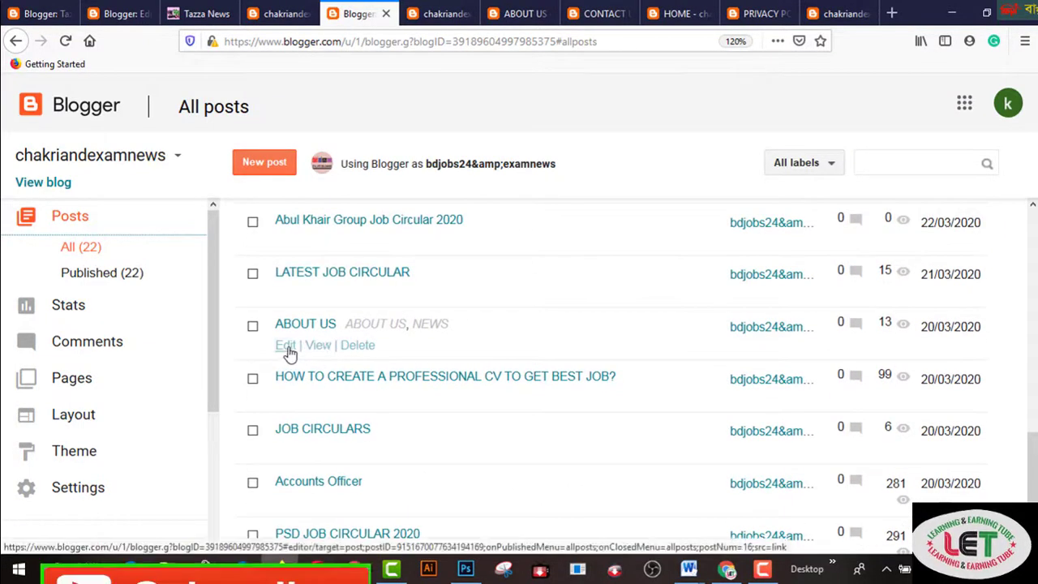
{"action": "left_click", "coordinate": [287, 347]}
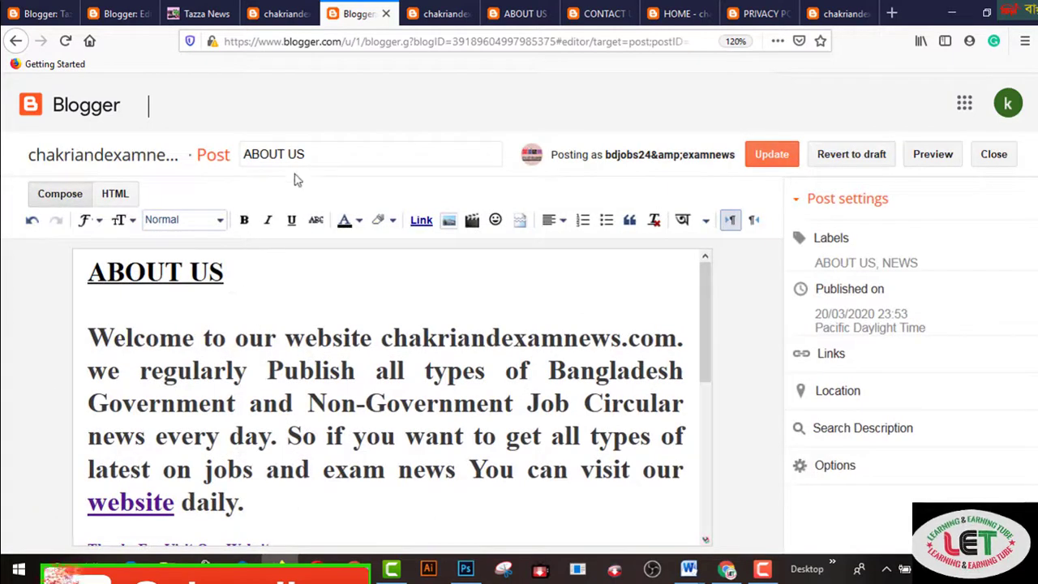
- Review the ABOUT US post's title and its body content down to the logo image
{"action": "left_click_drag", "start_coordinate": [311, 154], "coordinate": [241, 154]}
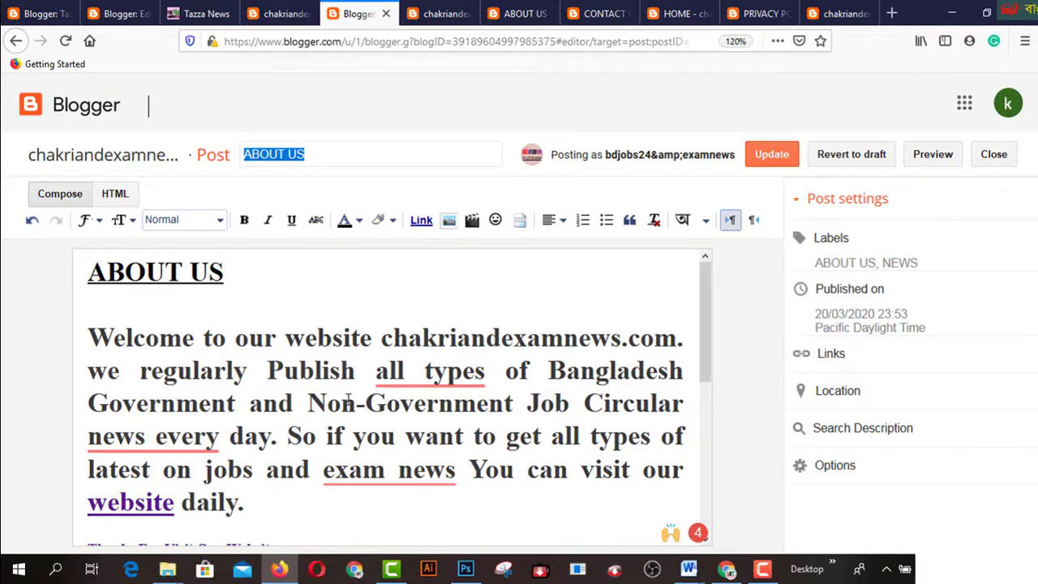
{"action": "scroll", "coordinate": [354, 430], "scroll_direction": "down", "scroll_amount": 5}
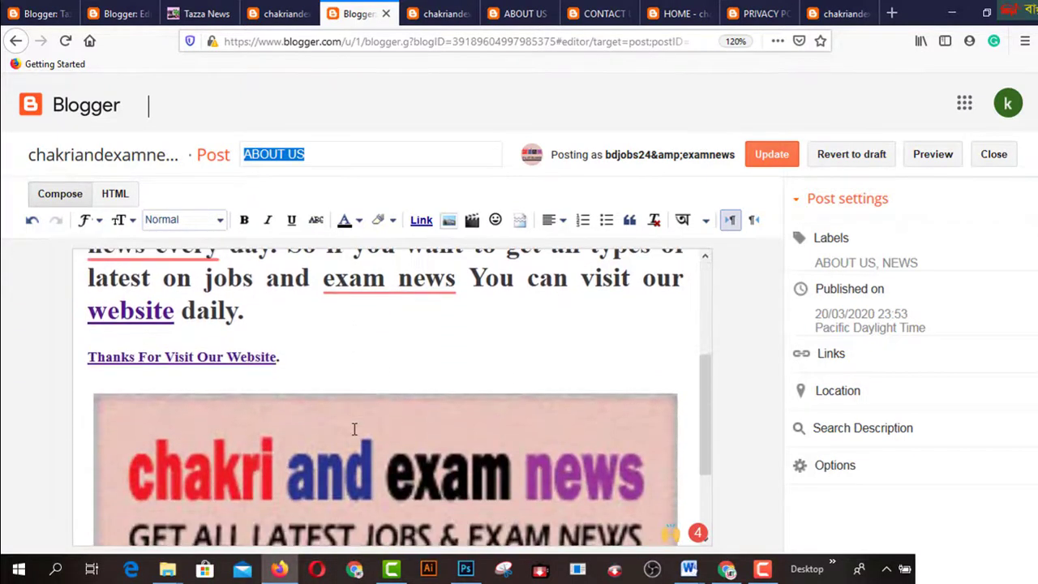
{"action": "scroll", "coordinate": [354, 430], "scroll_direction": "down", "scroll_amount": 3}
{"action": "scroll", "coordinate": [349, 425], "scroll_direction": "up", "scroll_amount": 7}
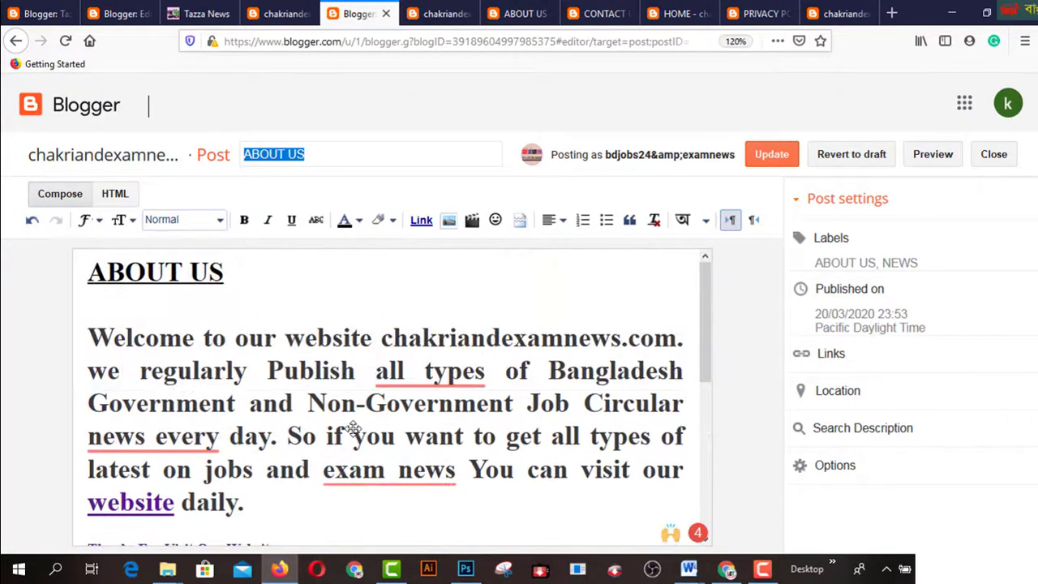
{"action": "mouse_move", "coordinate": [425, 462]}
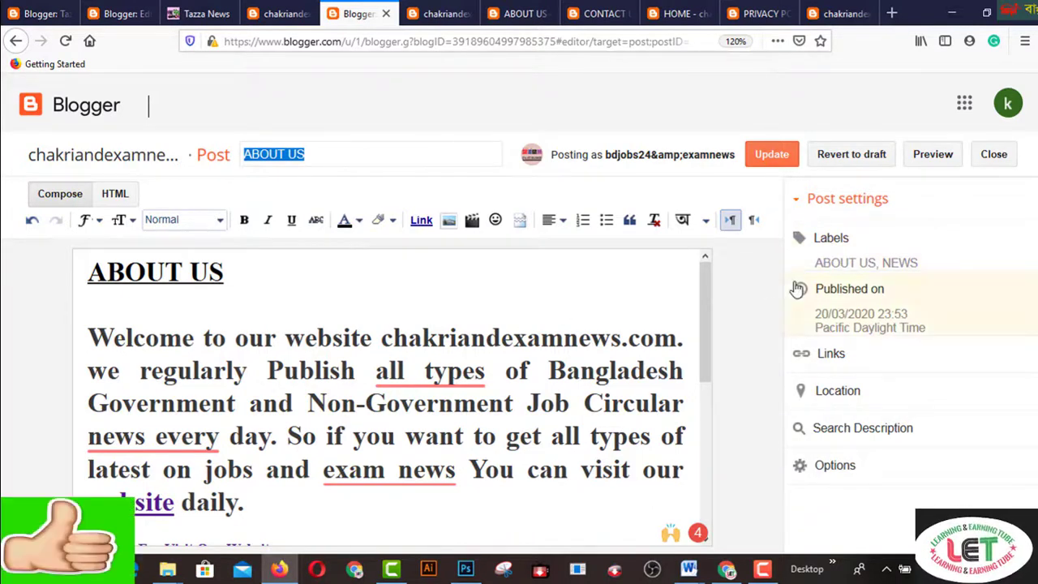
- Confirm the labels ABOUT US and NEWS for the ABOUT US post, and update the post
{"action": "left_click", "coordinate": [835, 242]}
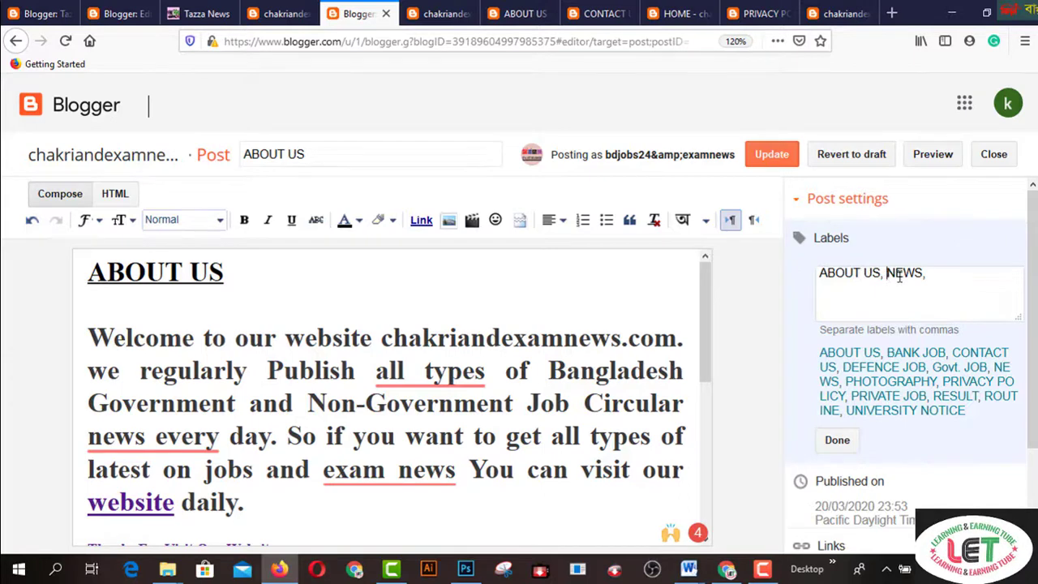
{"action": "left_click", "coordinate": [843, 447]}
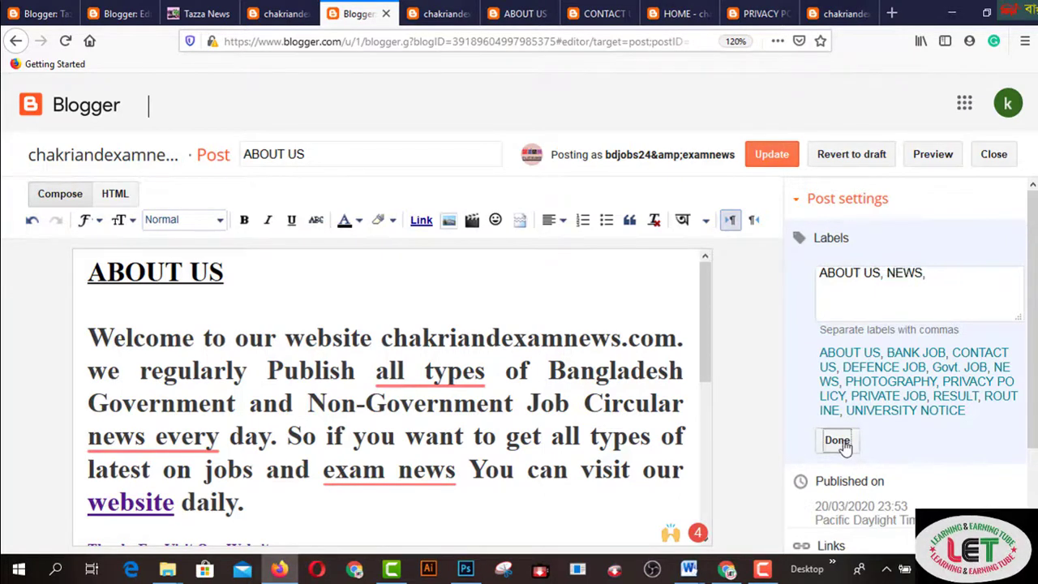
{"action": "left_click", "coordinate": [766, 155]}
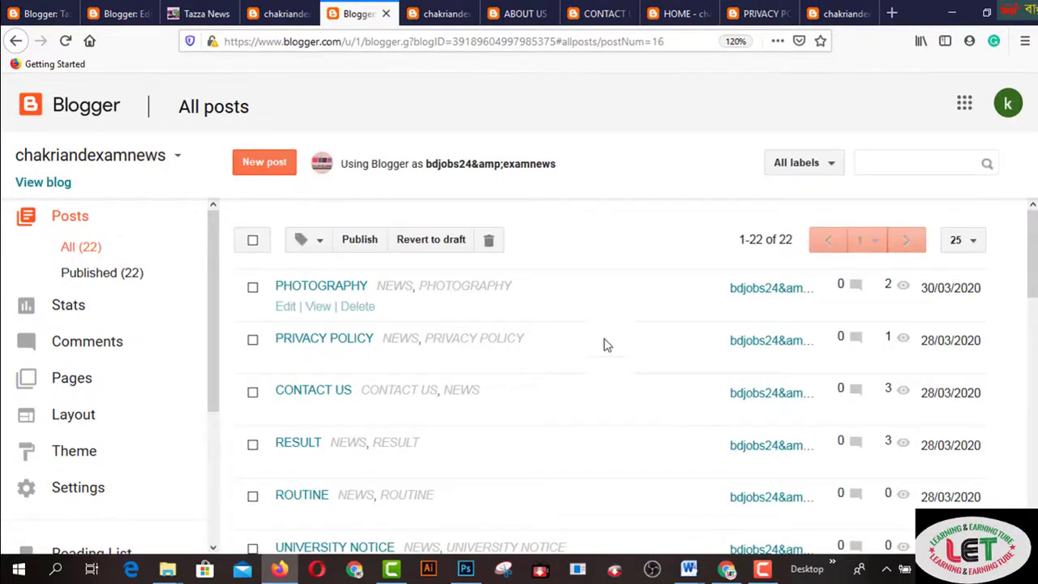
- Locate the ABOUT US post in the posts list again and try to reopen it for editing
{"action": "scroll", "coordinate": [486, 392], "scroll_direction": "down", "scroll_amount": 3}
{"action": "scroll", "coordinate": [489, 392], "scroll_direction": "down", "scroll_amount": 10}
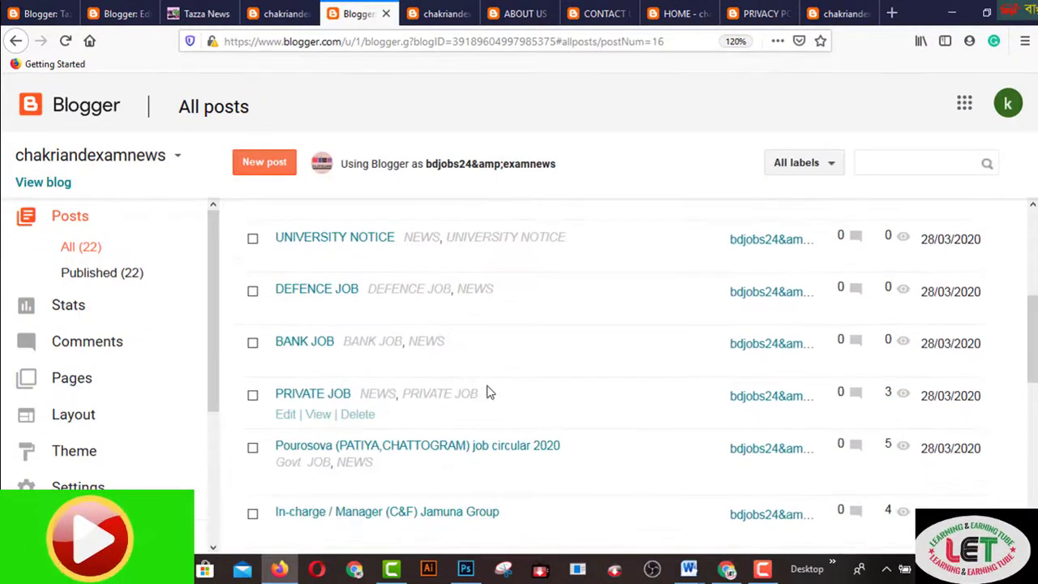
{"action": "scroll", "coordinate": [489, 393], "scroll_direction": "down", "scroll_amount": 3}
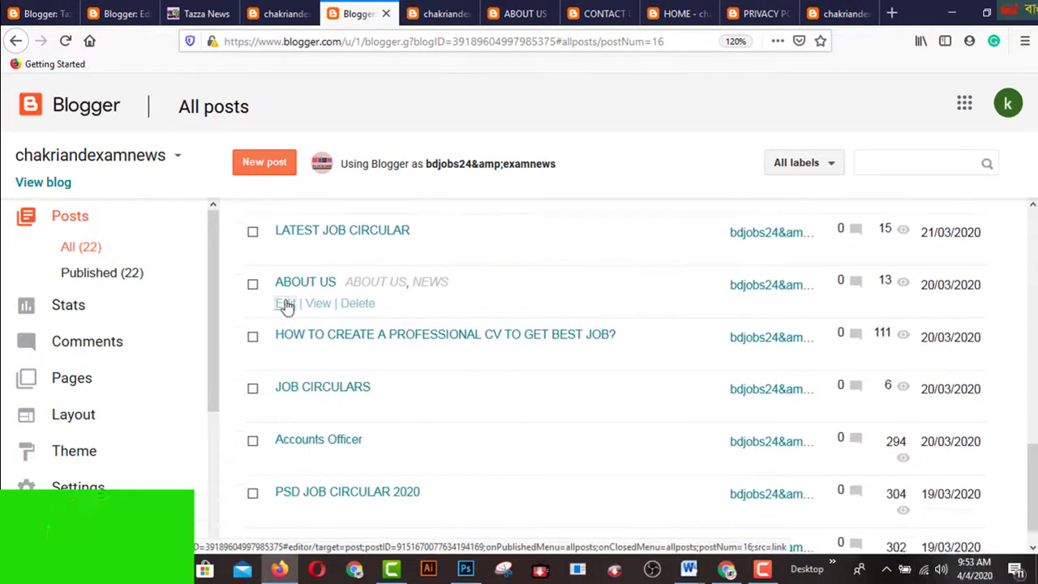
{"action": "left_click", "coordinate": [285, 304]}
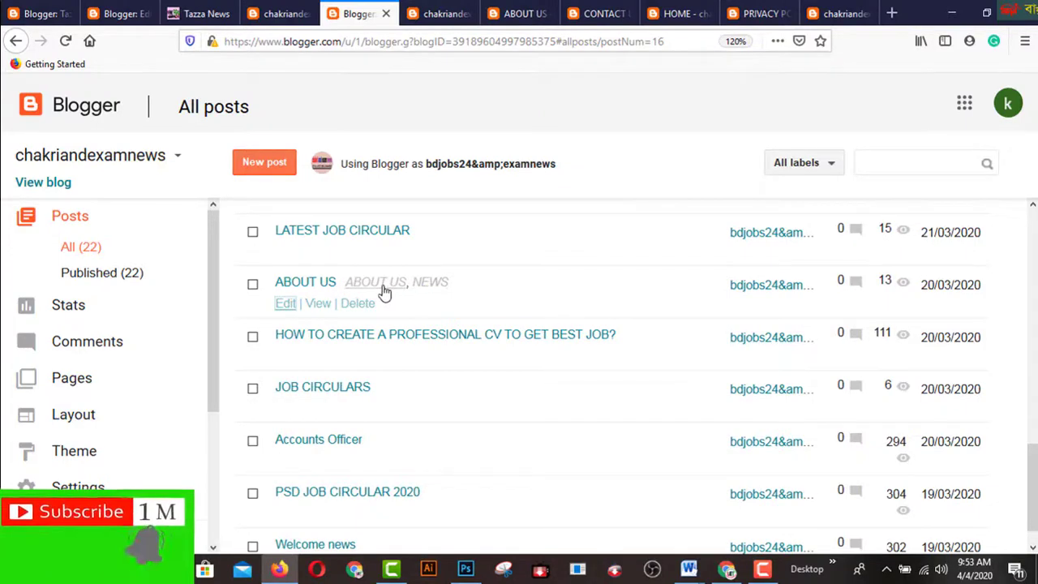
{"action": "left_click", "coordinate": [282, 304]}
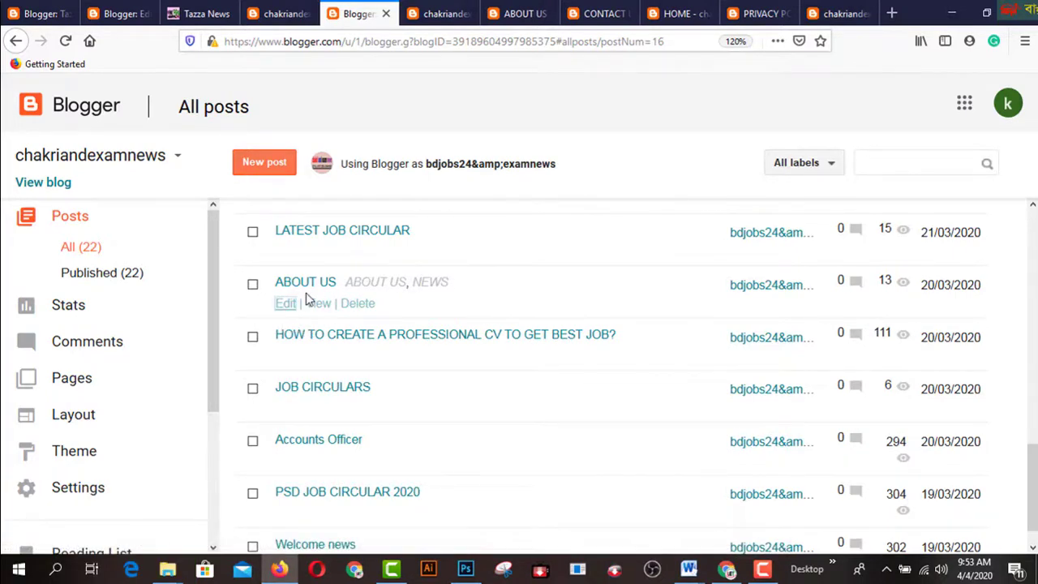
- Examine the About me details on the blog author's Blogger profile page and return to the blog
{"action": "left_click", "coordinate": [446, 18]}
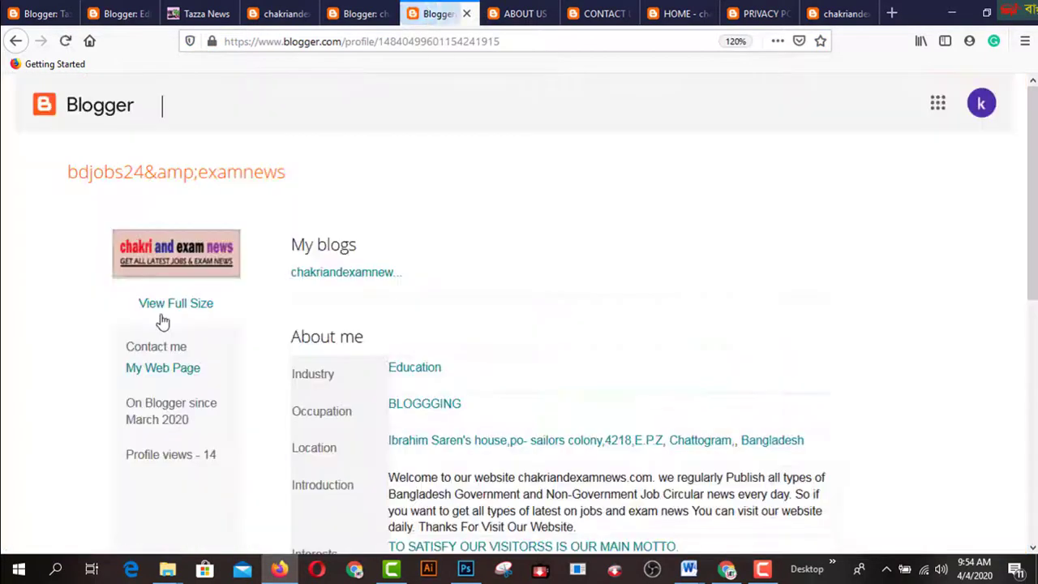
{"action": "scroll", "coordinate": [424, 284], "scroll_direction": "down", "scroll_amount": 5}
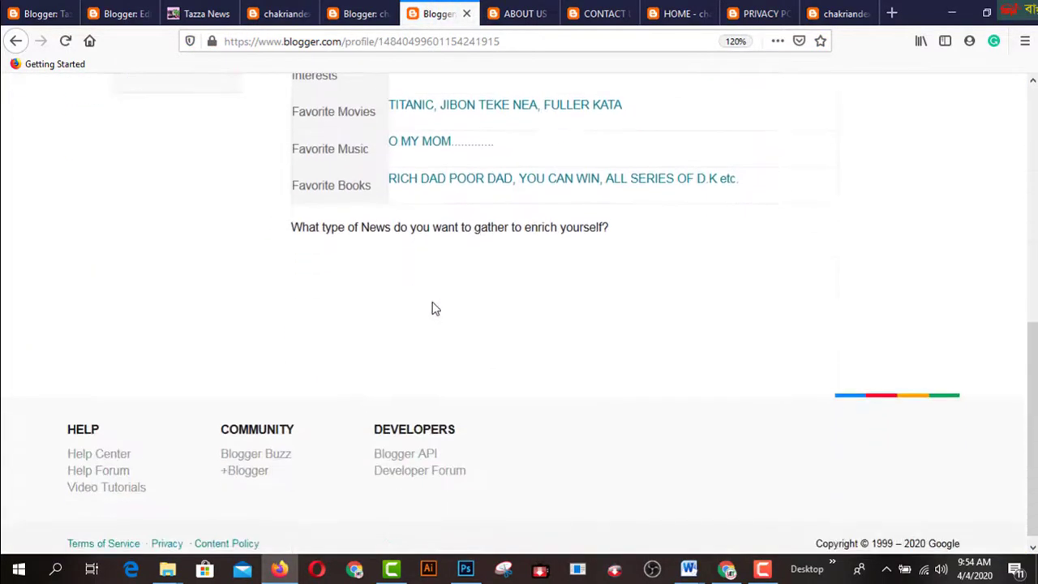
{"action": "scroll", "coordinate": [442, 322], "scroll_direction": "up", "scroll_amount": 5}
{"action": "scroll", "coordinate": [443, 321], "scroll_direction": "down", "scroll_amount": 5}
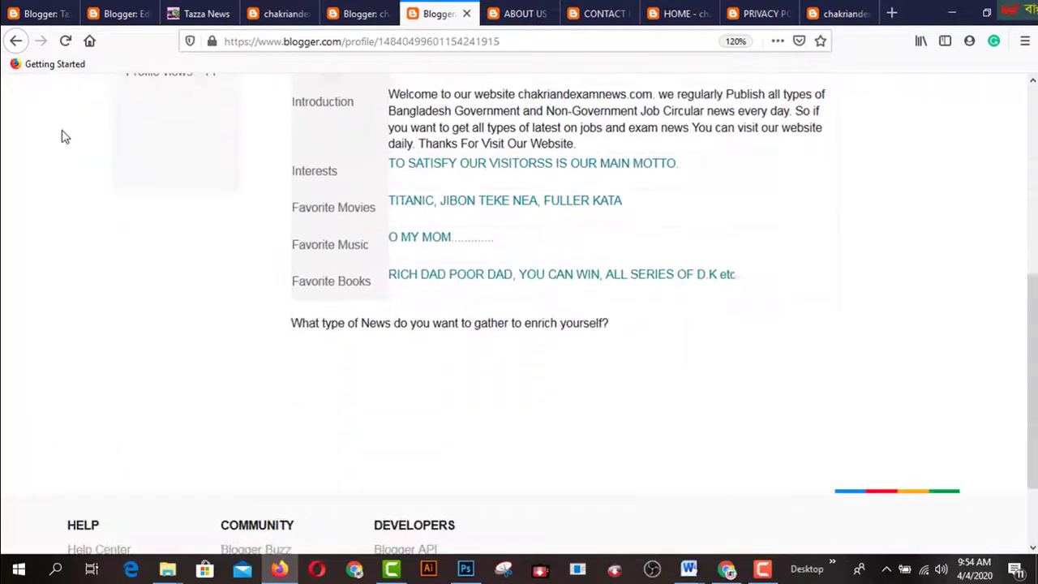
{"action": "left_click", "coordinate": [16, 41]}
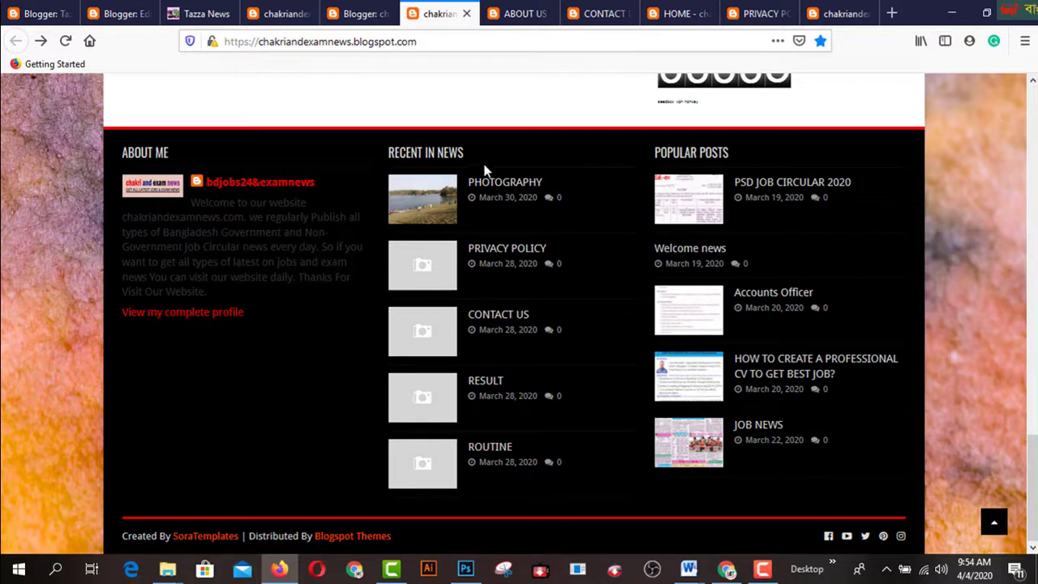
- Examine the published blog homepage, from the navigation menus and recent posts to the three footer sections
{"action": "left_click", "coordinate": [357, 14]}
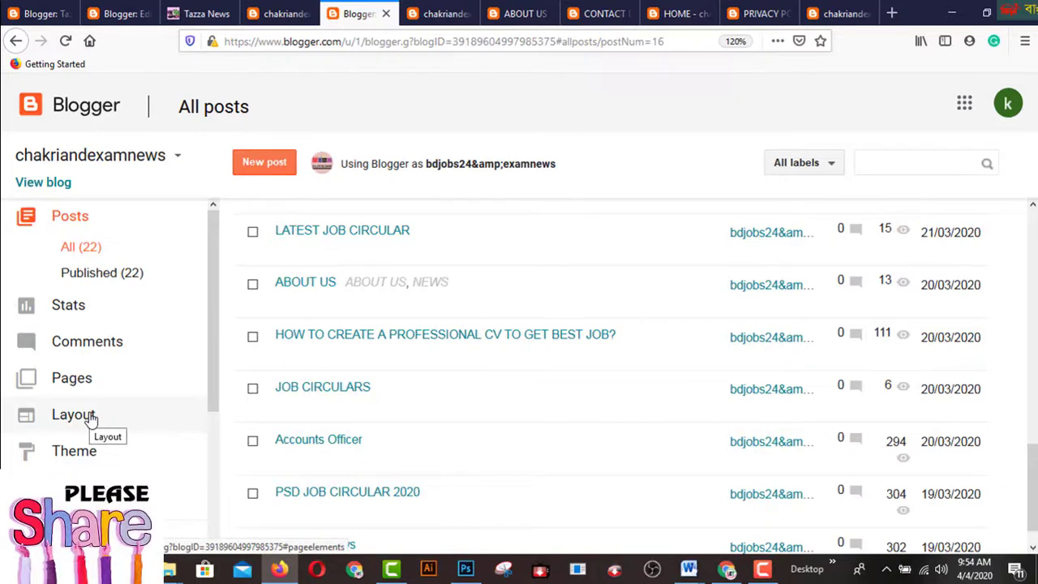
{"action": "left_click", "coordinate": [440, 13]}
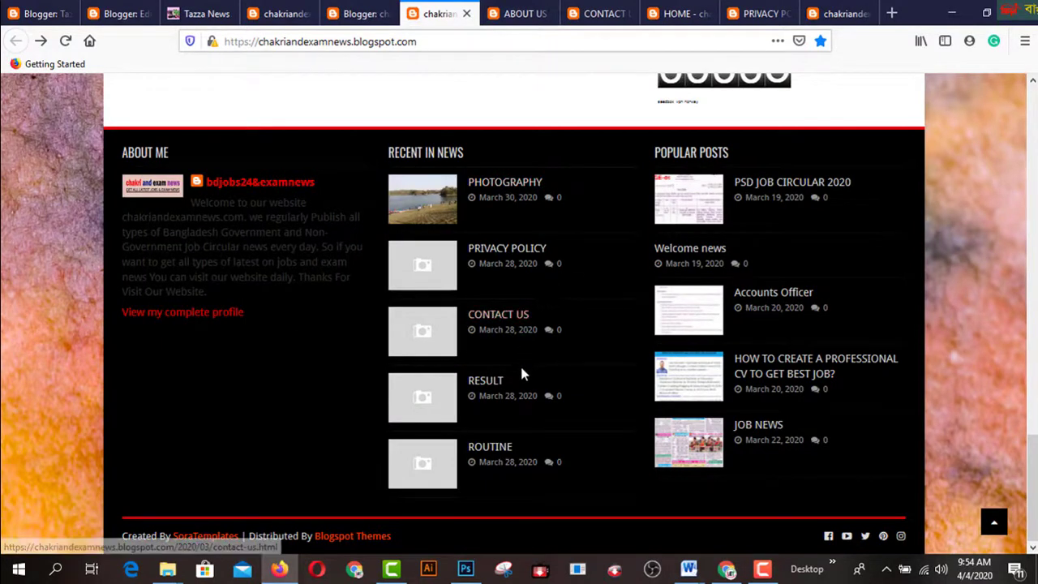
{"action": "left_click", "coordinate": [843, 20]}
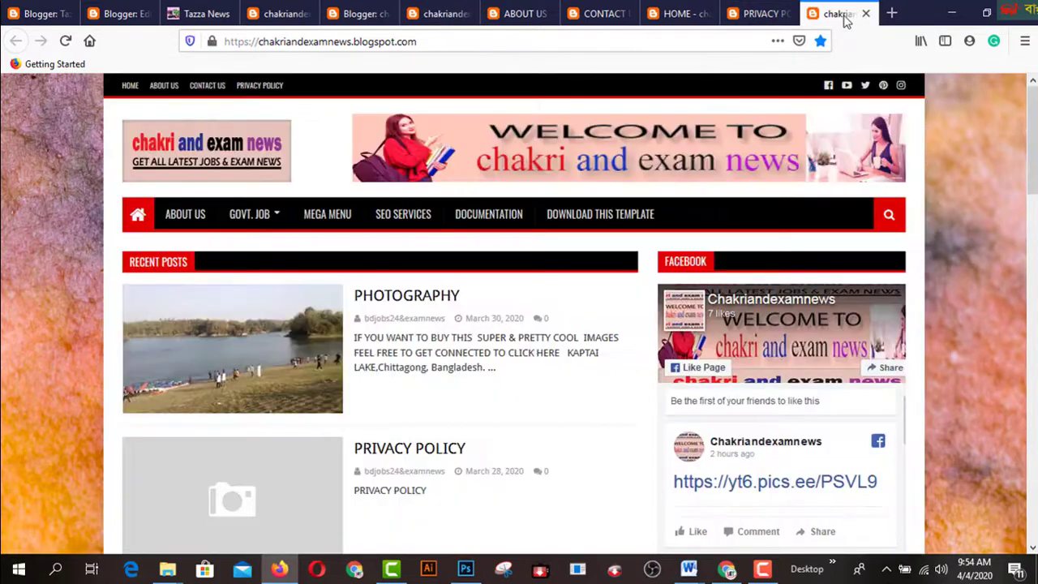
{"action": "scroll", "coordinate": [478, 386], "scroll_direction": "down", "scroll_amount": 10}
{"action": "scroll", "coordinate": [470, 383], "scroll_direction": "up", "scroll_amount": 8}
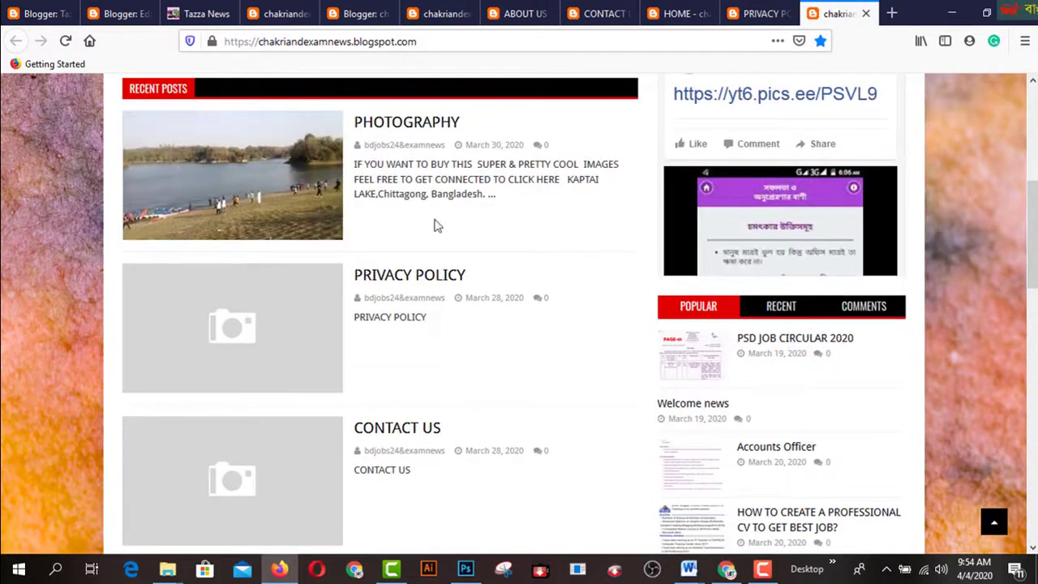
{"action": "scroll", "coordinate": [442, 433], "scroll_direction": "down", "scroll_amount": 2}
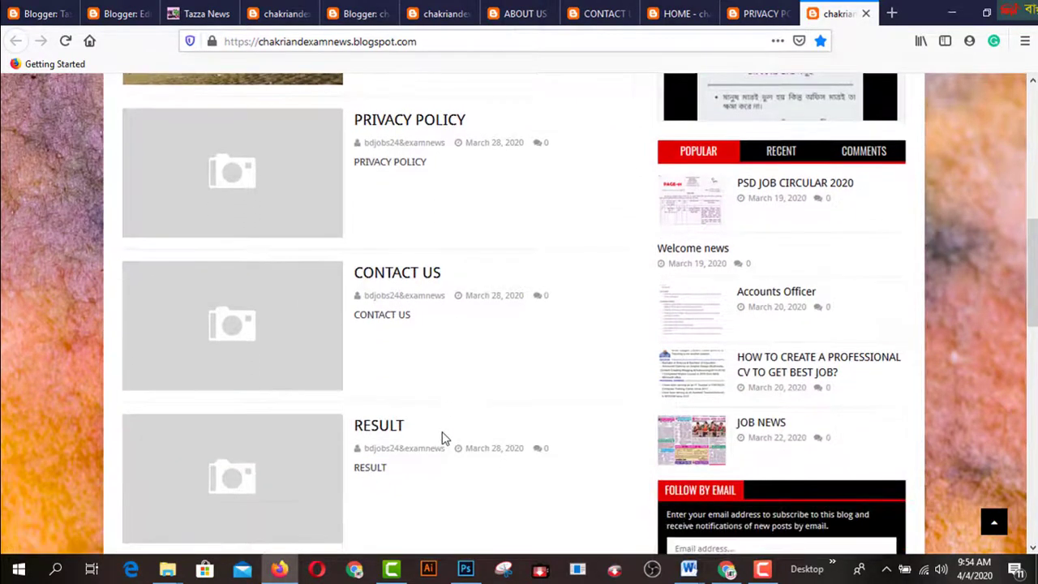
{"action": "scroll", "coordinate": [442, 436], "scroll_direction": "down", "scroll_amount": 3}
{"action": "scroll", "coordinate": [440, 435], "scroll_direction": "up", "scroll_amount": 7}
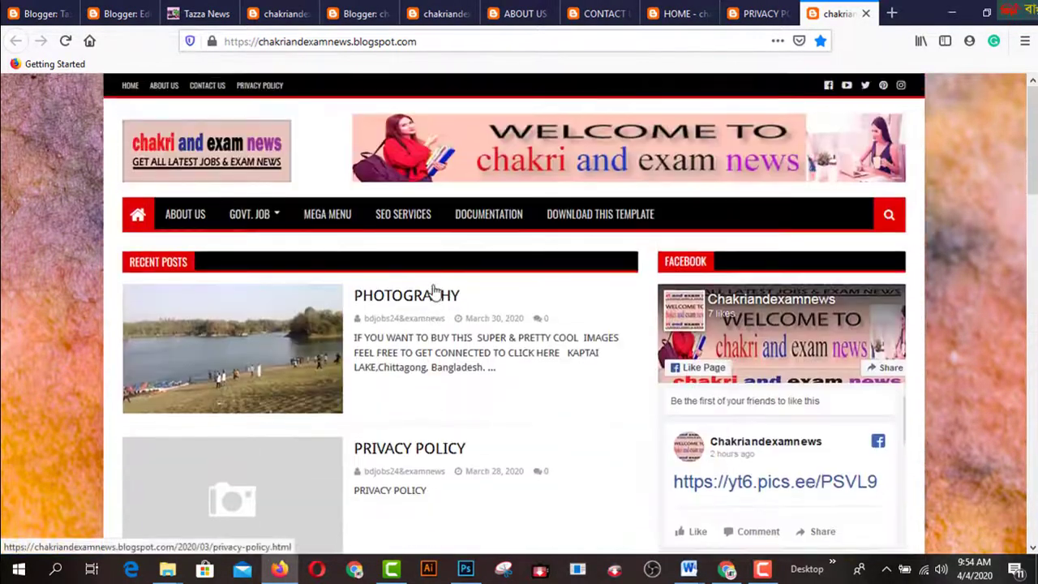
{"action": "scroll", "coordinate": [478, 438], "scroll_direction": "down", "scroll_amount": 6}
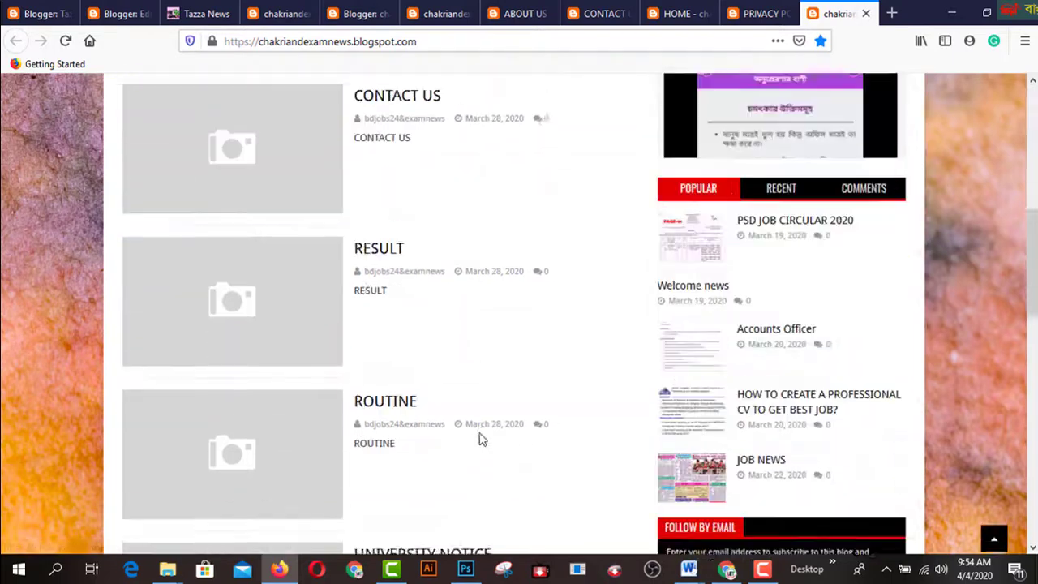
{"action": "scroll", "coordinate": [479, 437], "scroll_direction": "down", "scroll_amount": 8}
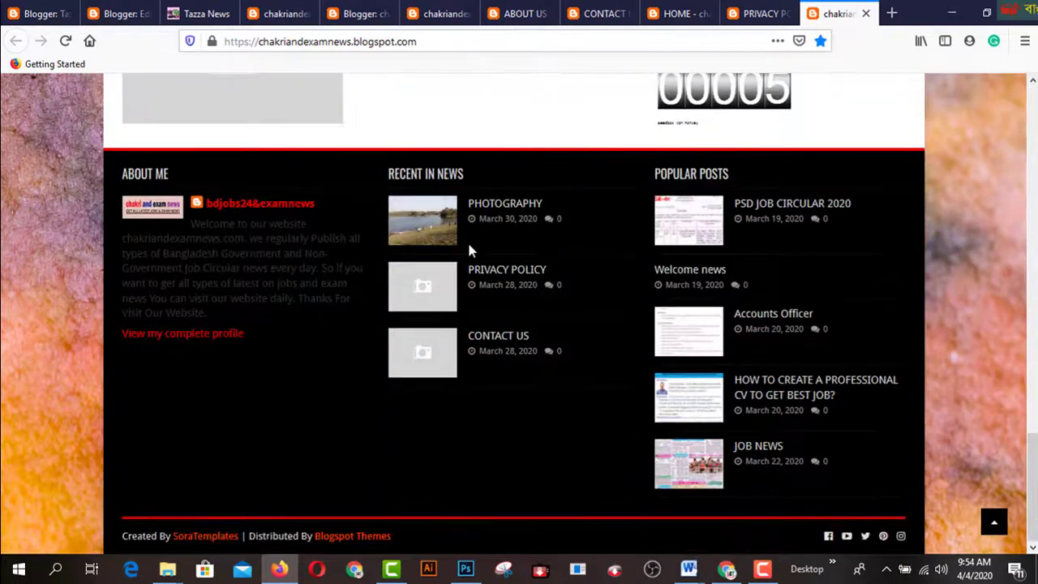
{"action": "scroll", "coordinate": [493, 322], "scroll_direction": "up", "scroll_amount": 14}
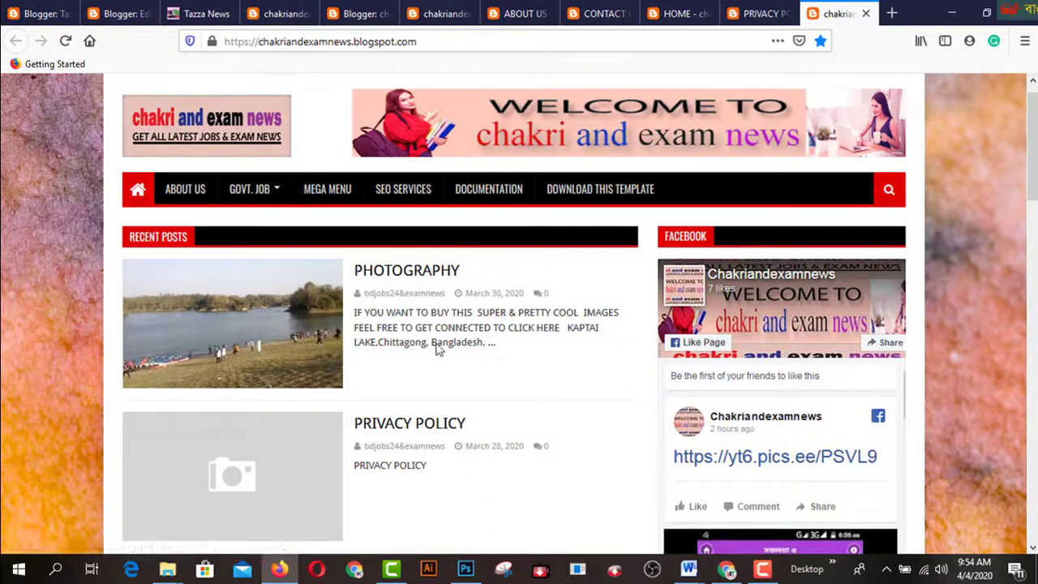
{"action": "scroll", "coordinate": [435, 334], "scroll_direction": "down", "scroll_amount": 5}
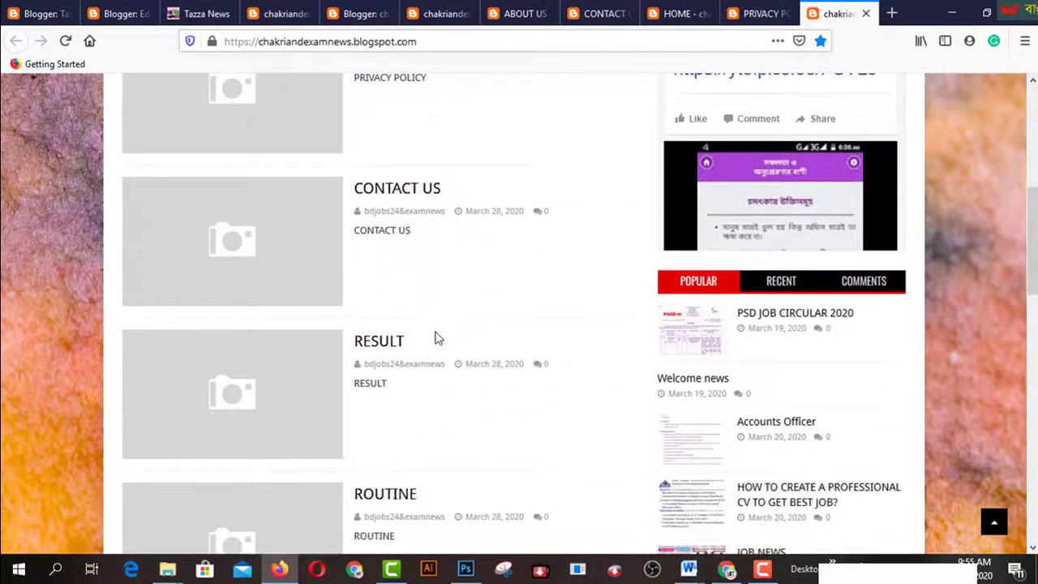
- Compare the recent posts on the published blog homepage with the Recent in NEWS section in the footer
{"action": "scroll", "coordinate": [436, 336], "scroll_direction": "up", "scroll_amount": 3}
{"action": "scroll", "coordinate": [436, 338], "scroll_direction": "up", "scroll_amount": 3}
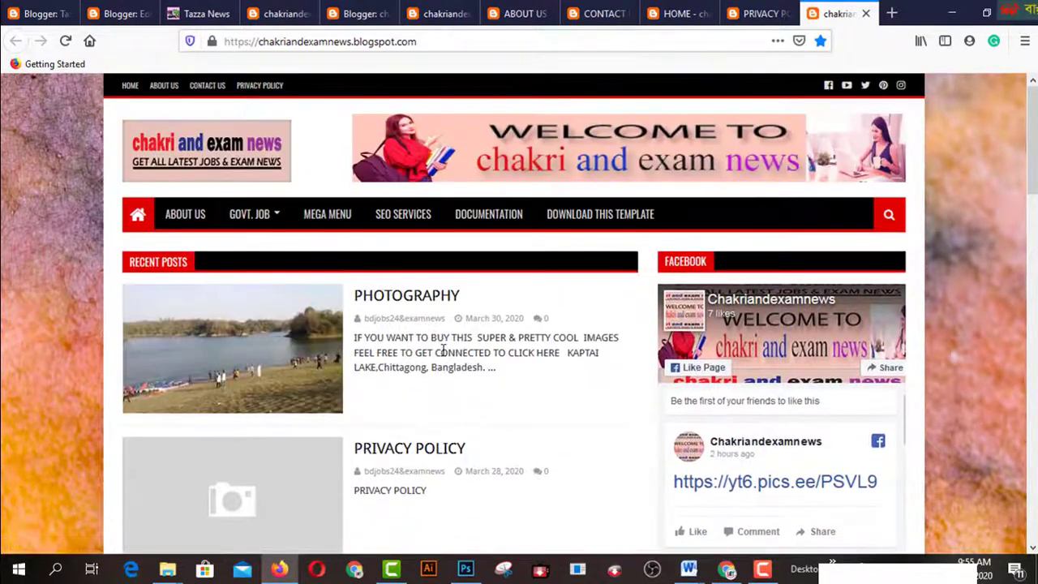
{"action": "scroll", "coordinate": [443, 351], "scroll_direction": "down", "scroll_amount": 6}
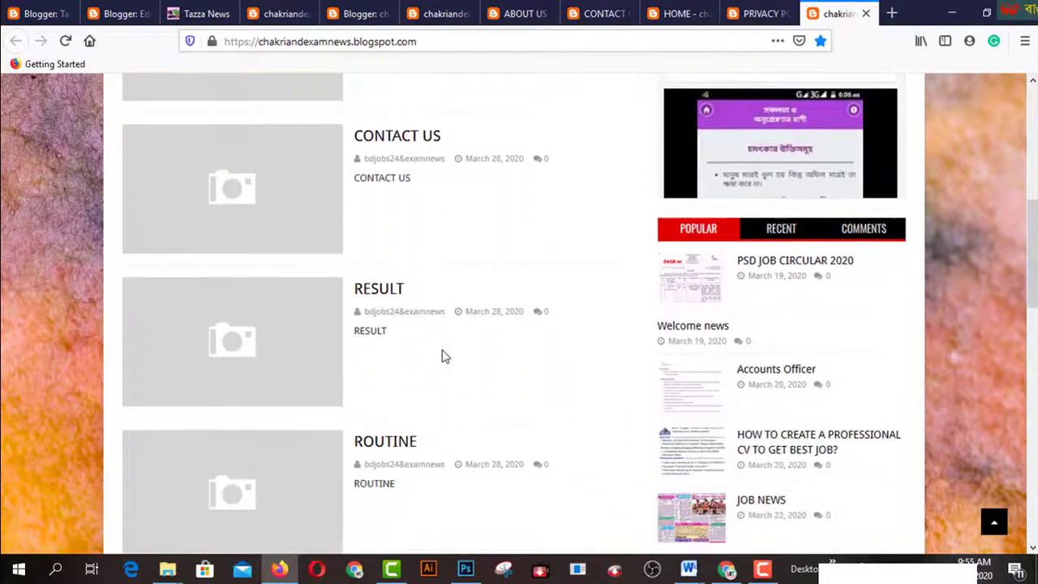
{"action": "scroll", "coordinate": [443, 355], "scroll_direction": "up", "scroll_amount": 2}
{"action": "scroll", "coordinate": [443, 355], "scroll_direction": "down", "scroll_amount": 6}
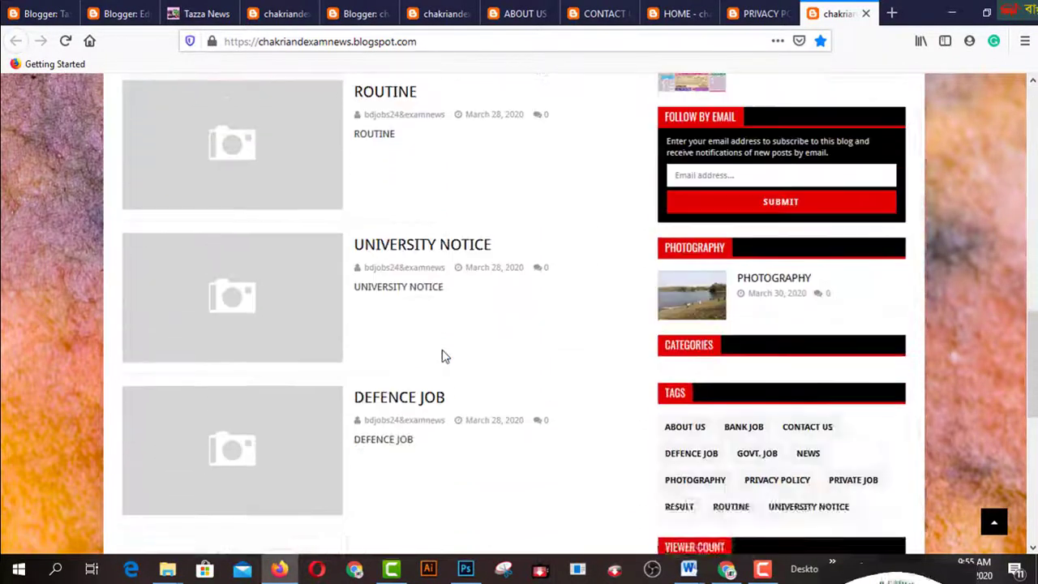
{"action": "scroll", "coordinate": [443, 355], "scroll_direction": "down", "scroll_amount": 4}
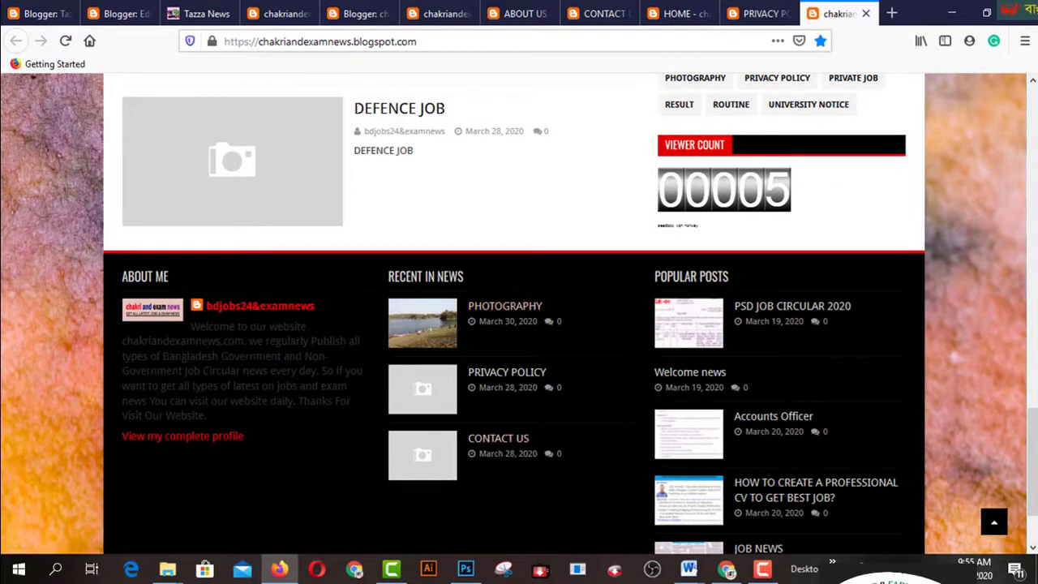
{"action": "scroll", "coordinate": [504, 390], "scroll_direction": "up", "scroll_amount": 6}
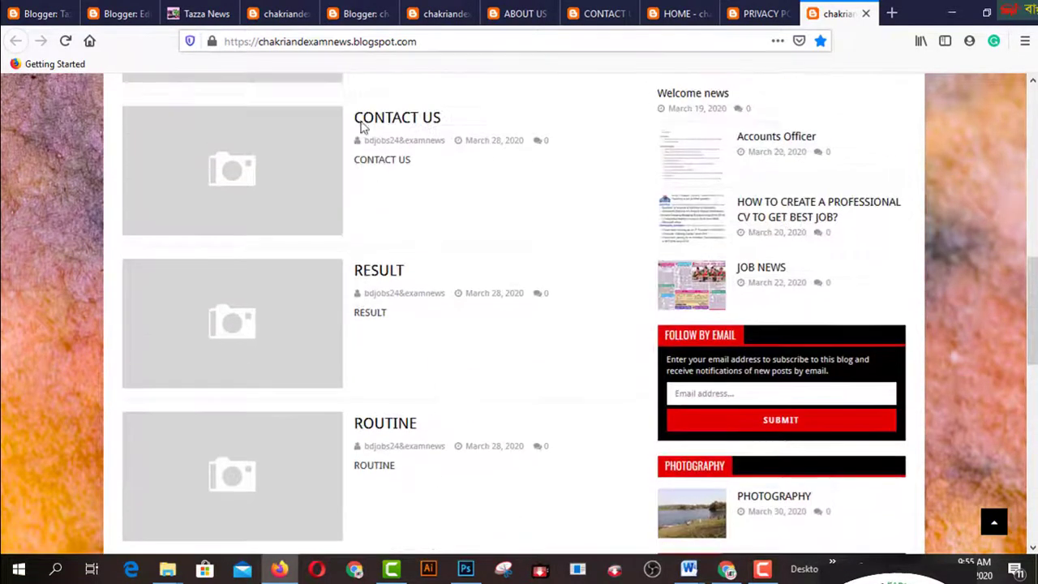
- Open the Recent in NEWS gadget of the center footer section in the blog layout and examine its title and content code
{"action": "left_click", "coordinate": [358, 17]}
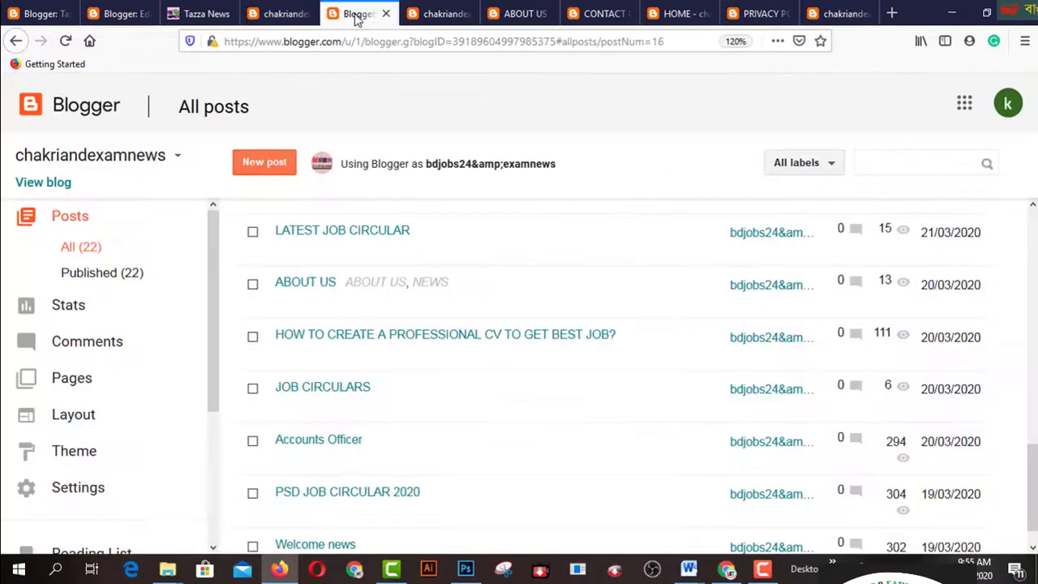
{"action": "left_click", "coordinate": [60, 413]}
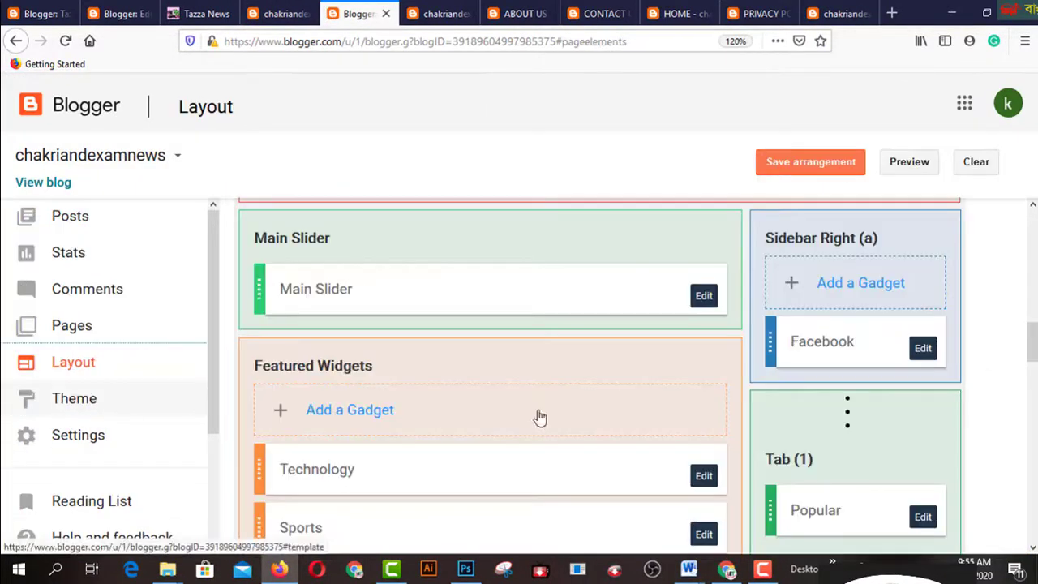
{"action": "scroll", "coordinate": [568, 405], "scroll_direction": "down", "scroll_amount": 10}
{"action": "scroll", "coordinate": [598, 411], "scroll_direction": "down", "scroll_amount": 6}
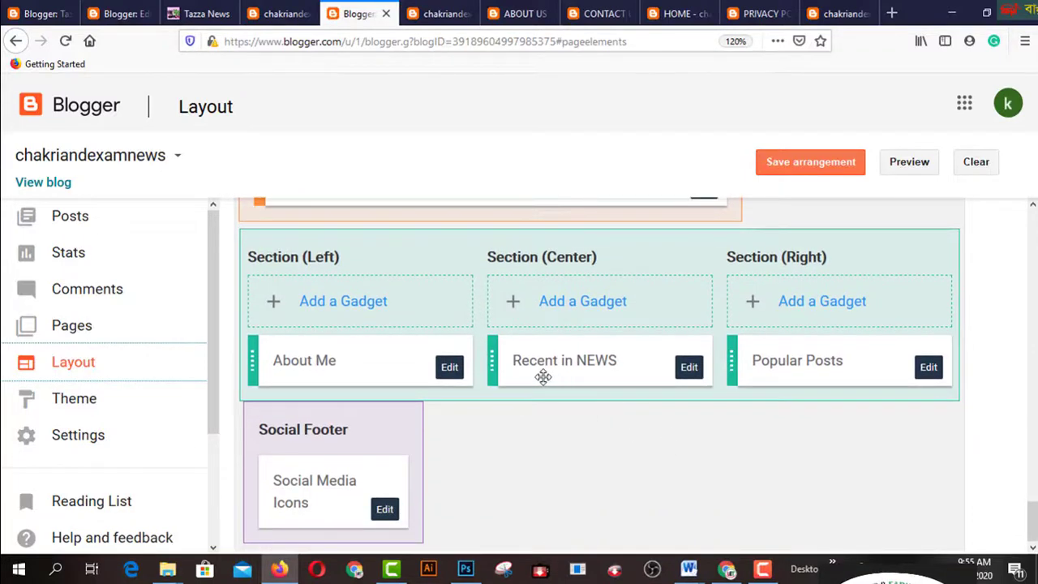
{"action": "left_click", "coordinate": [688, 367]}
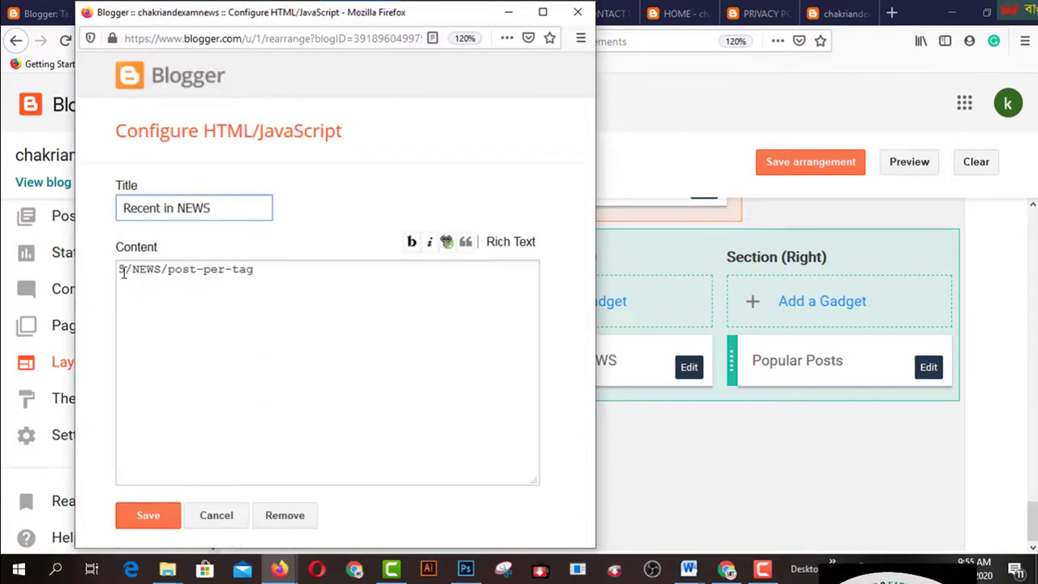
{"action": "left_click_drag", "start_coordinate": [124, 271], "coordinate": [128, 270]}
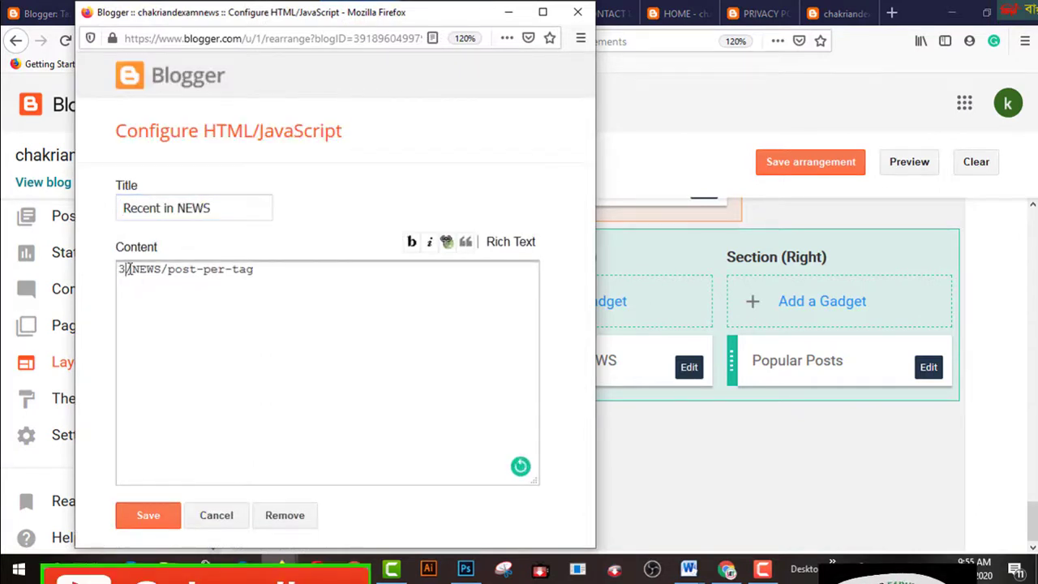
{"action": "left_click_drag", "start_coordinate": [178, 208], "coordinate": [205, 216]}
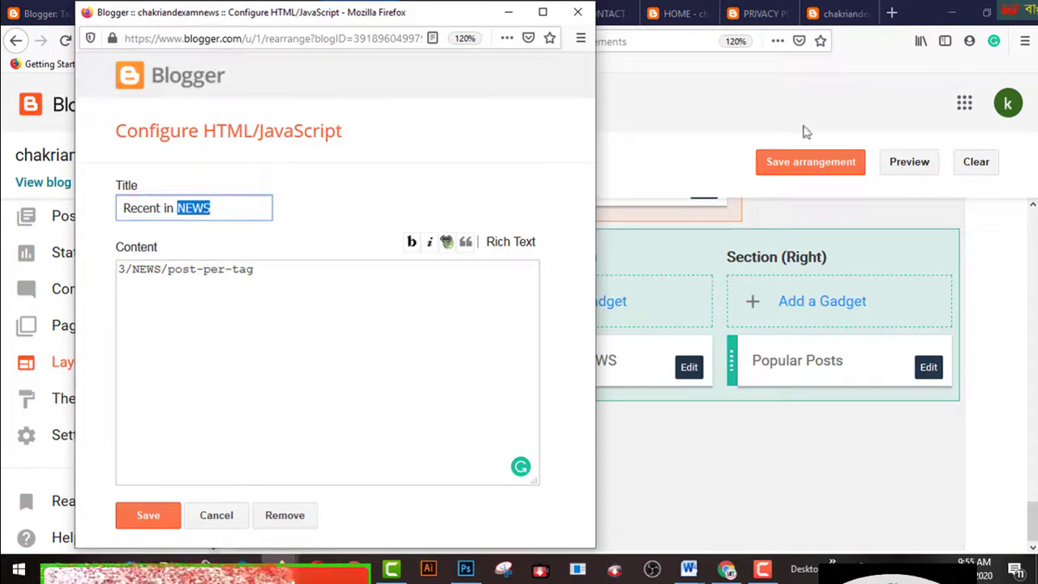
- Look through the recent posts on the published blog homepage again
{"action": "left_click", "coordinate": [839, 17]}
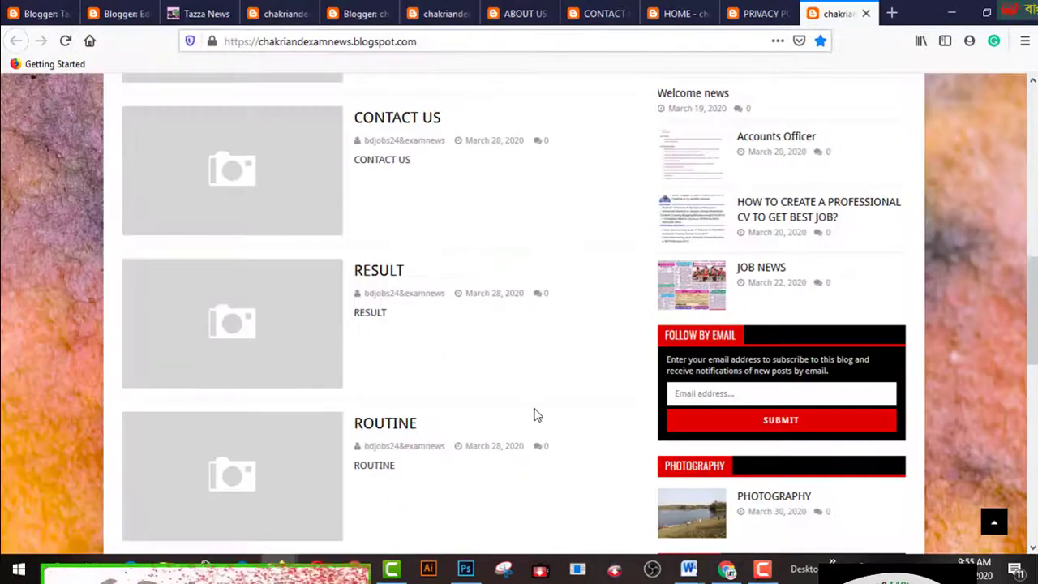
{"action": "scroll", "coordinate": [536, 418], "scroll_direction": "down", "scroll_amount": 2}
{"action": "scroll", "coordinate": [535, 420], "scroll_direction": "up", "scroll_amount": 1}
{"action": "scroll", "coordinate": [535, 419], "scroll_direction": "up", "scroll_amount": 10}
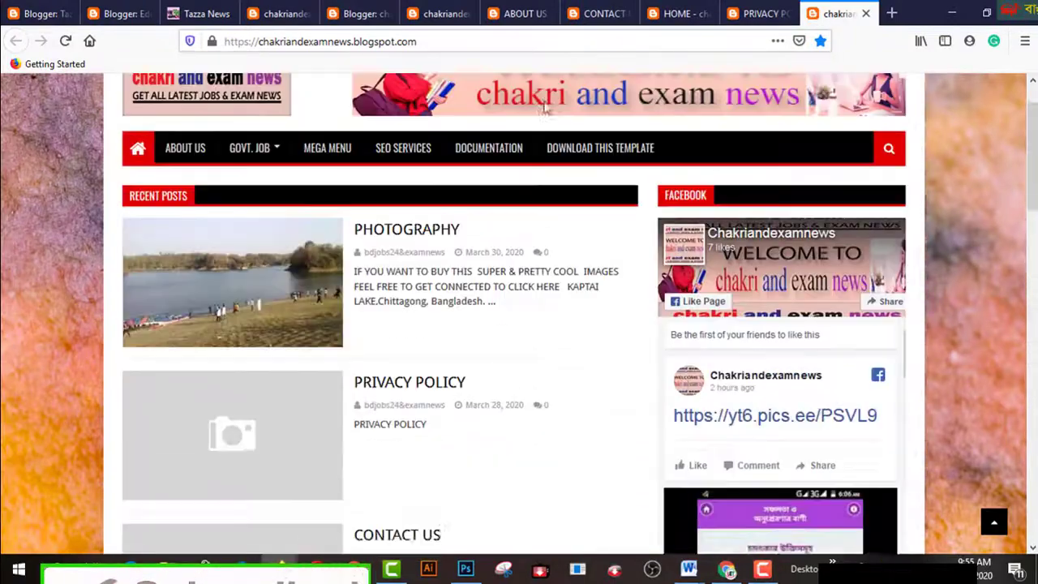
- Check in the Blogger posts list which posts carry the NEWS label
{"action": "left_click", "coordinate": [357, 14]}
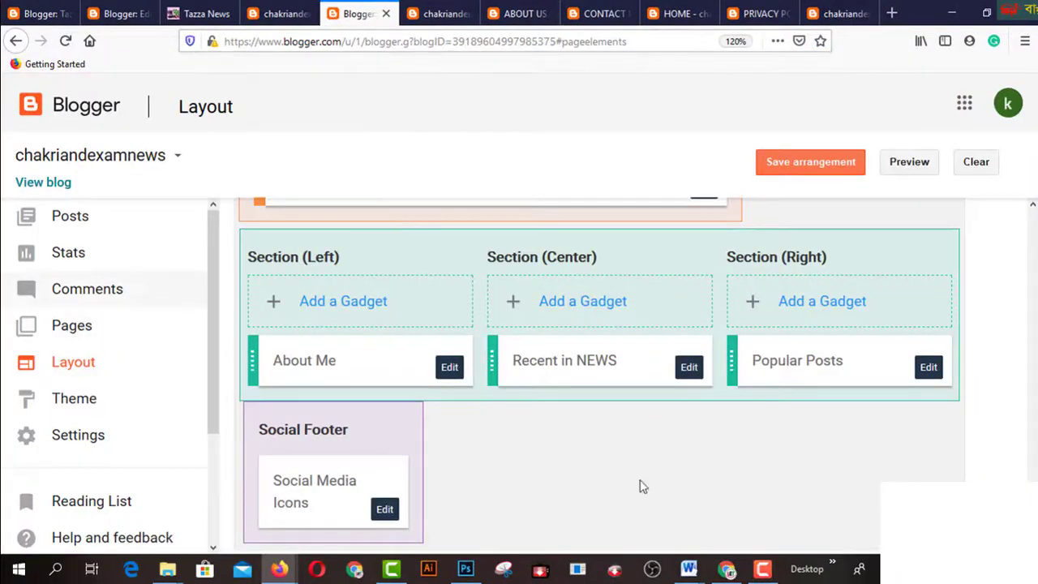
{"action": "scroll", "coordinate": [232, 295], "scroll_direction": "up", "scroll_amount": 1}
{"action": "key", "text": "alt+Left"}
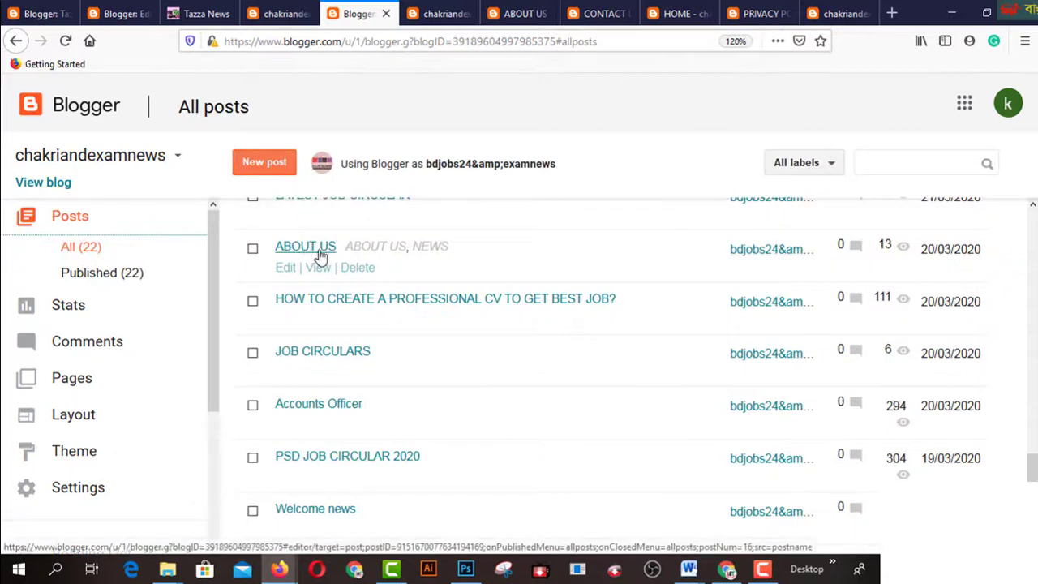
{"action": "scroll", "coordinate": [496, 361], "scroll_direction": "up", "scroll_amount": 3}
{"action": "scroll", "coordinate": [495, 365], "scroll_direction": "up", "scroll_amount": 9}
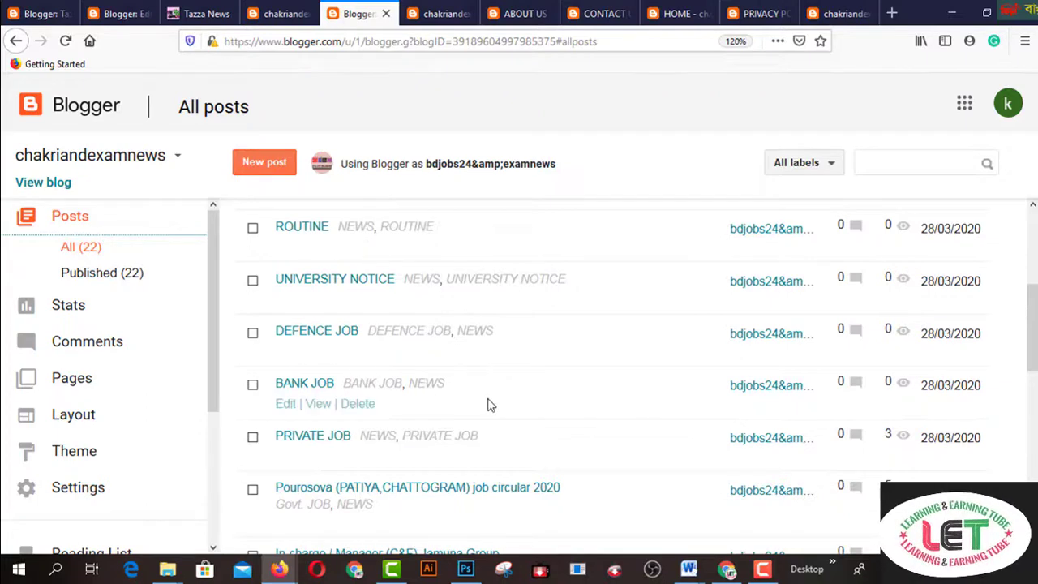
{"action": "scroll", "coordinate": [490, 398], "scroll_direction": "down", "scroll_amount": 2}
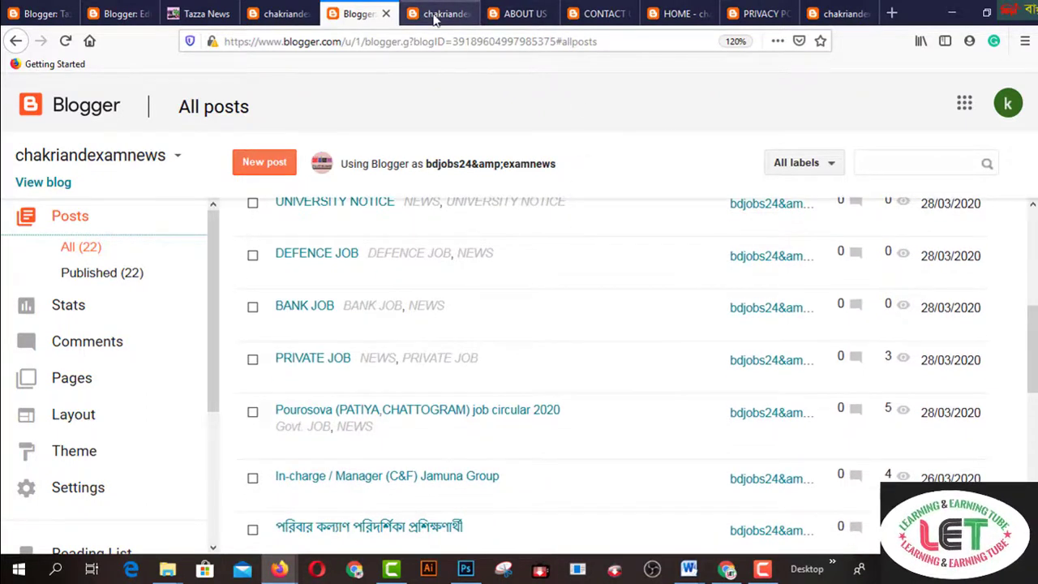
{"action": "left_click", "coordinate": [434, 15]}
{"action": "left_click", "coordinate": [362, 15]}
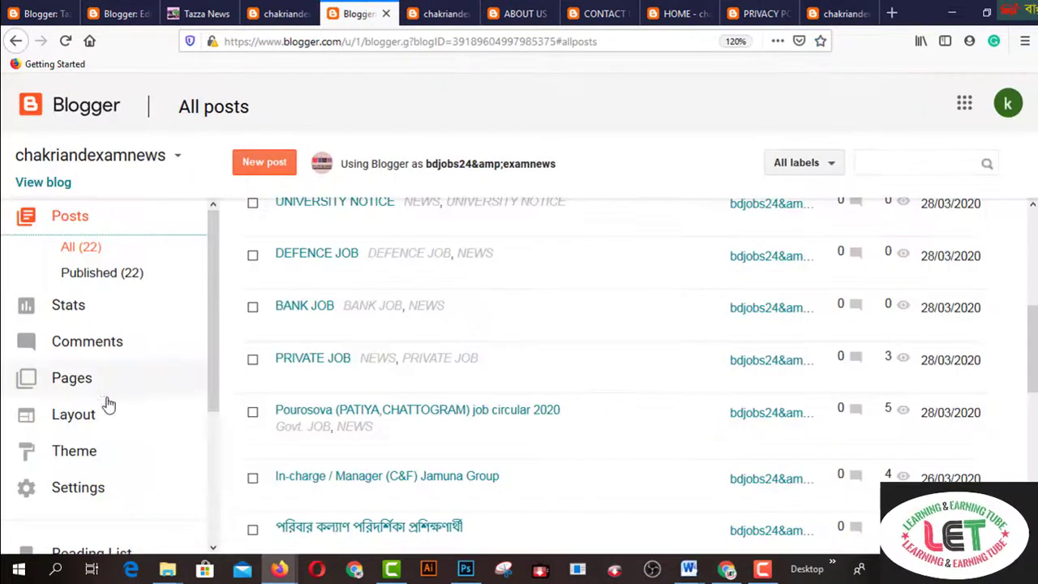
- Set the Recent in NEWS footer gadget's content to 2/NEWS/post-per-tag, and save the gadget and the layout arrangement
{"action": "left_click", "coordinate": [74, 415]}
{"action": "scroll", "coordinate": [661, 431], "scroll_direction": "down", "scroll_amount": 2}
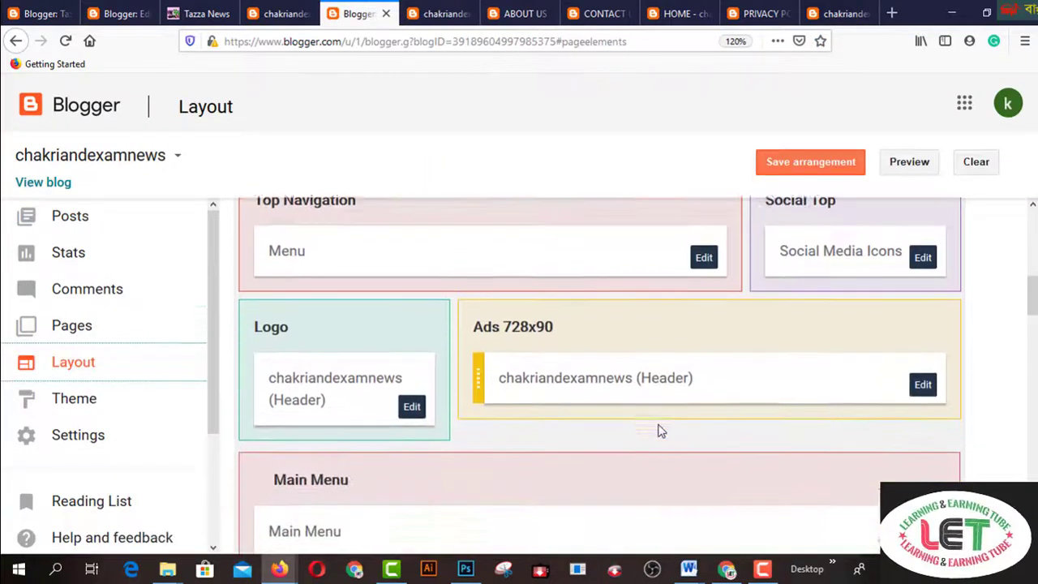
{"action": "scroll", "coordinate": [661, 431], "scroll_direction": "down", "scroll_amount": 12}
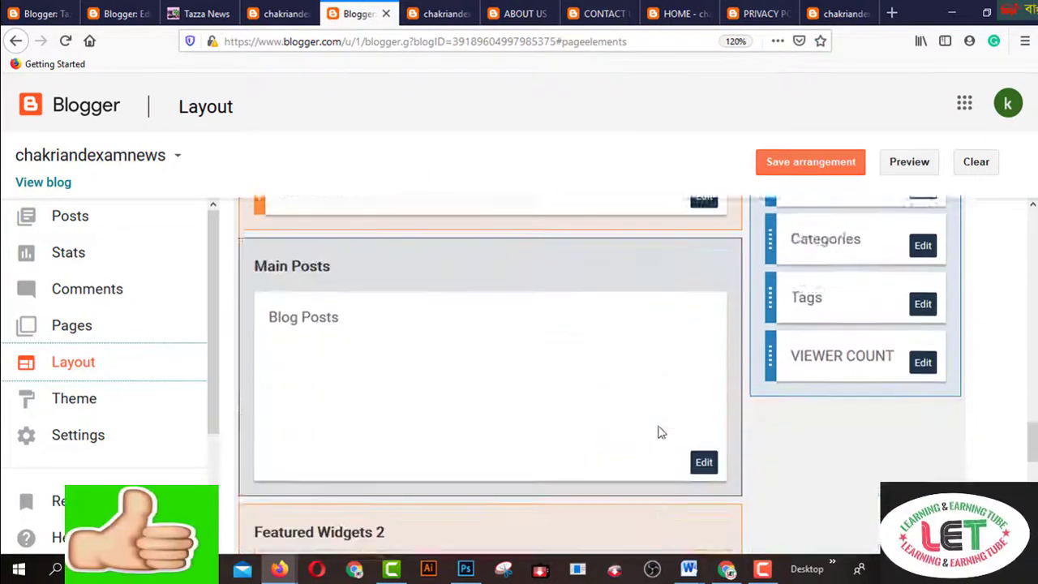
{"action": "scroll", "coordinate": [660, 431], "scroll_direction": "down", "scroll_amount": 10}
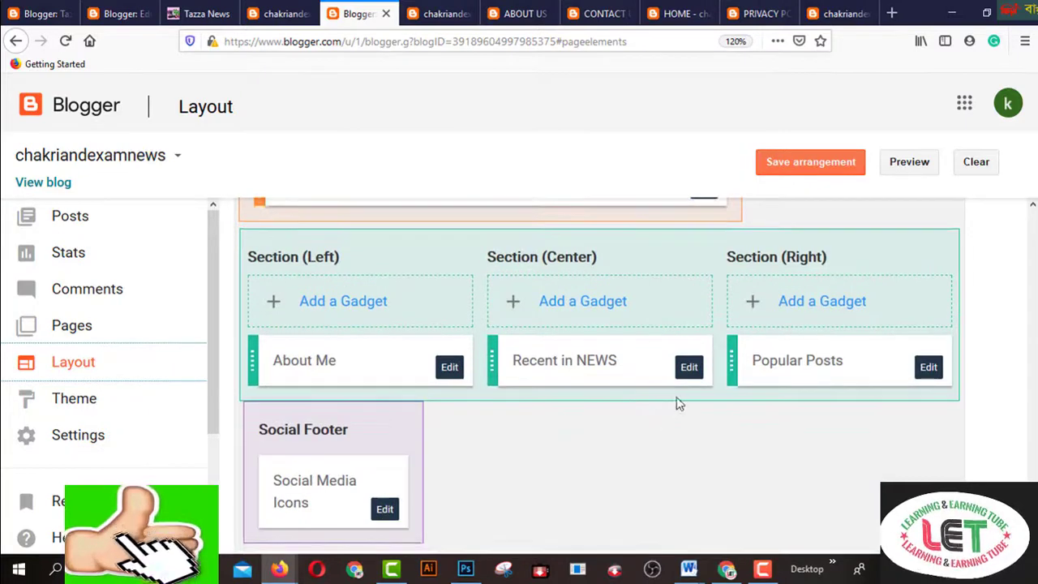
{"action": "left_click", "coordinate": [687, 367]}
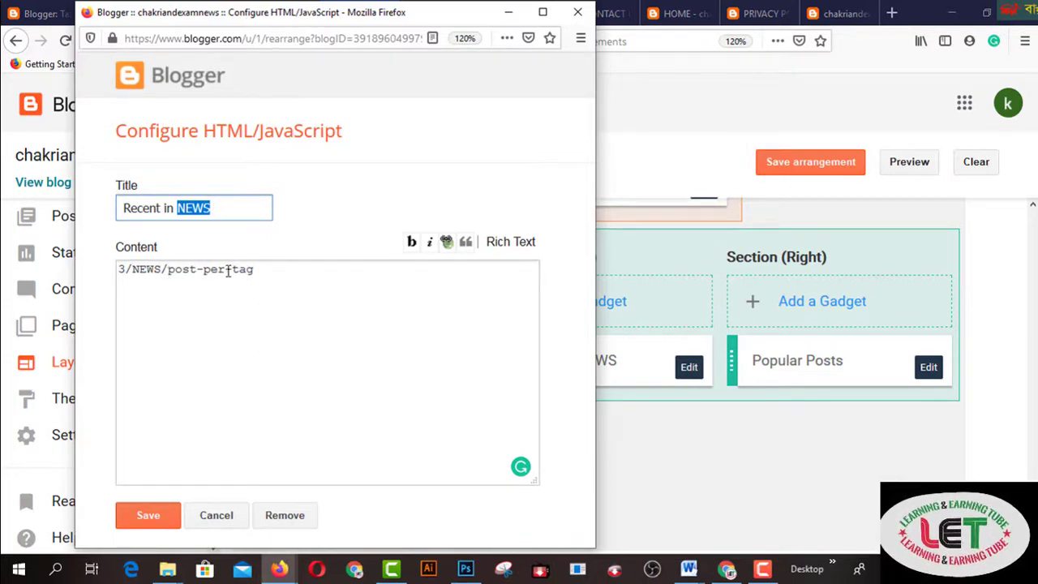
{"action": "left_click", "coordinate": [121, 269]}
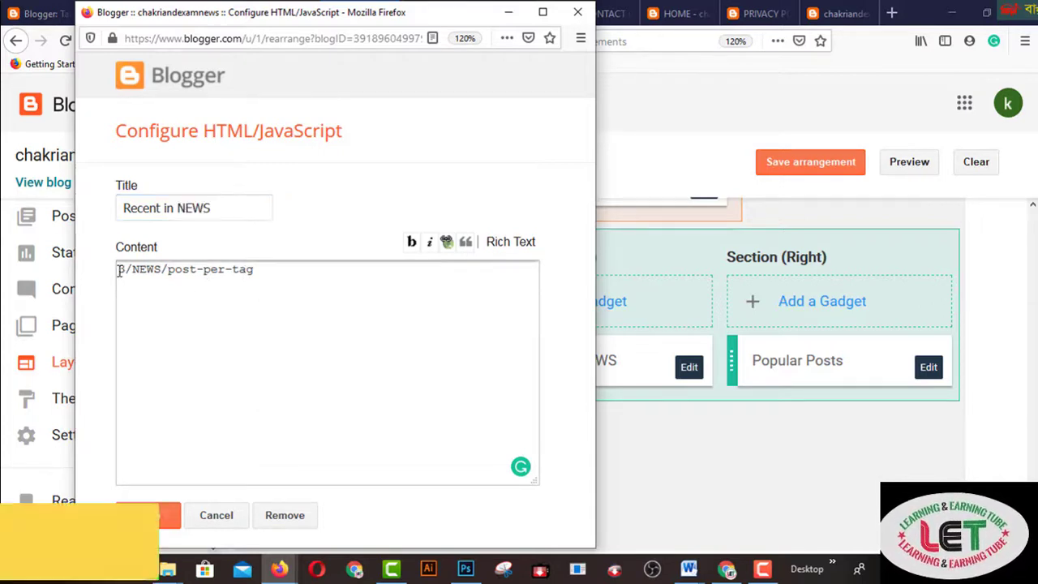
{"action": "key", "text": "shift+Right"}
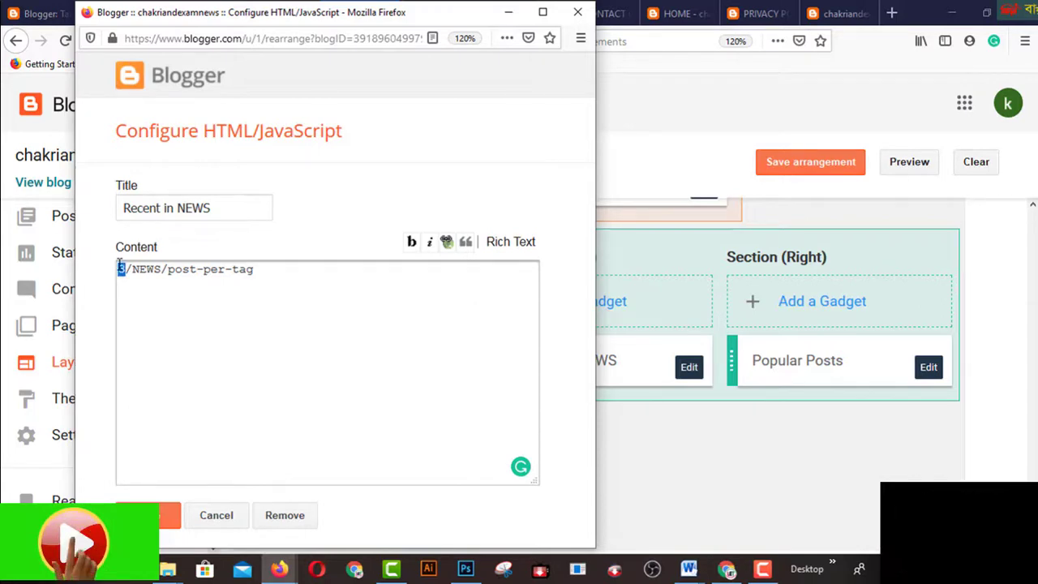
{"action": "type", "text": "2"}
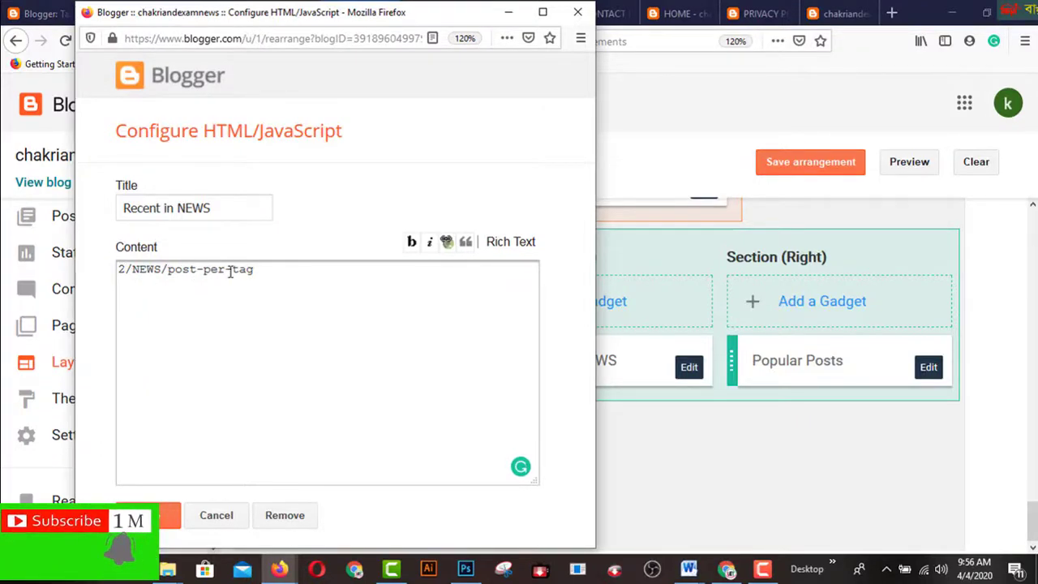
{"action": "left_click", "coordinate": [159, 518]}
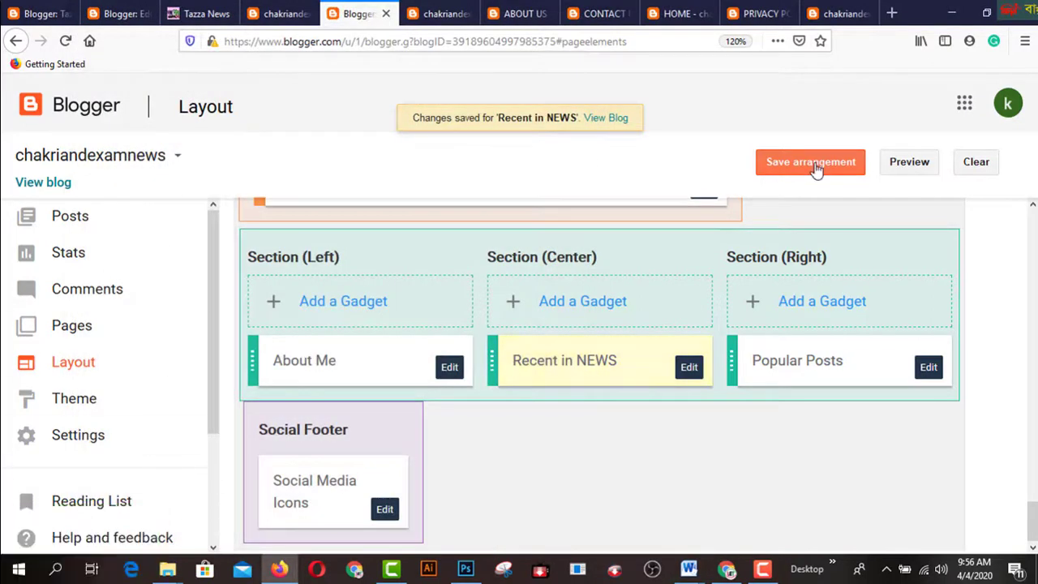
{"action": "left_click", "coordinate": [815, 166]}
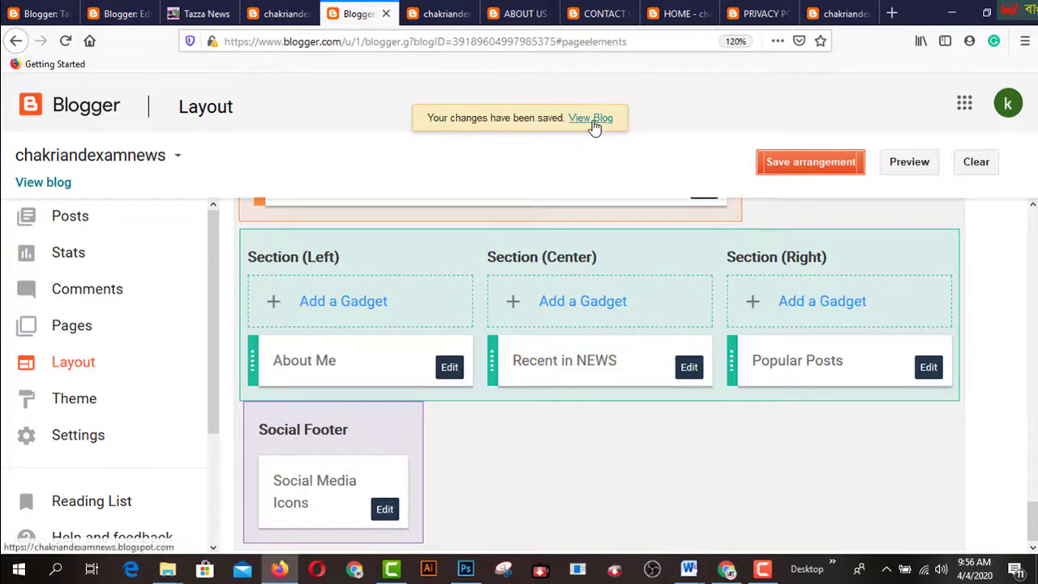
- View the published blog and check the posts listed in the Recent in NEWS footer section
{"action": "left_click", "coordinate": [595, 127]}
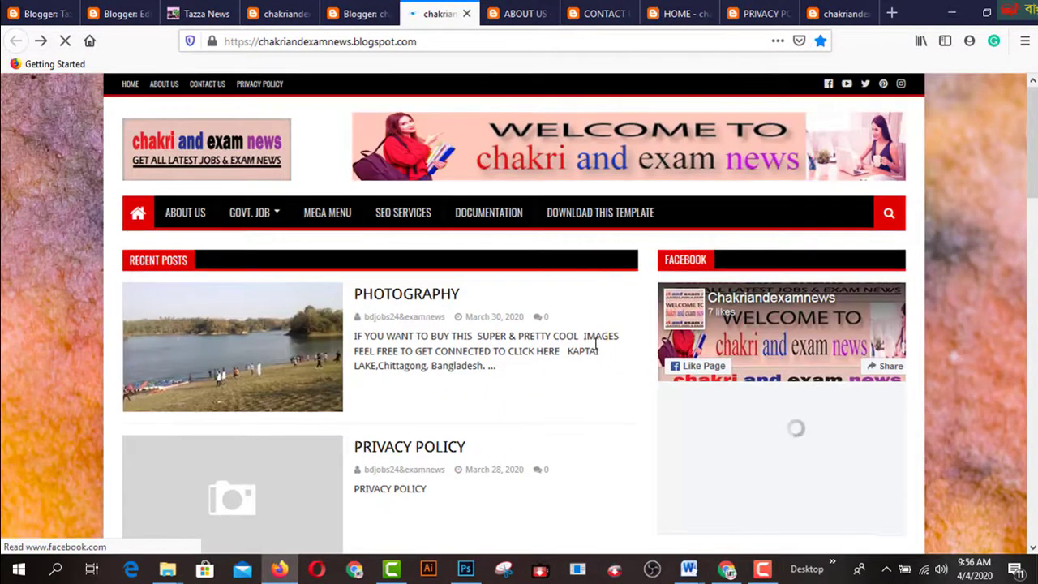
{"action": "scroll", "coordinate": [596, 348], "scroll_direction": "down", "scroll_amount": 15}
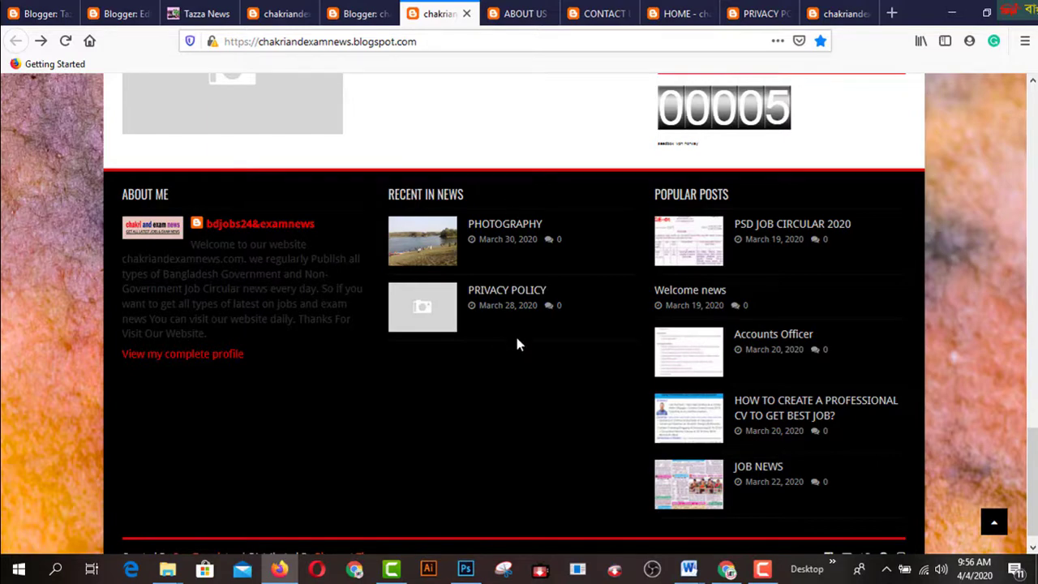
{"action": "scroll", "coordinate": [517, 351], "scroll_direction": "up", "scroll_amount": 15}
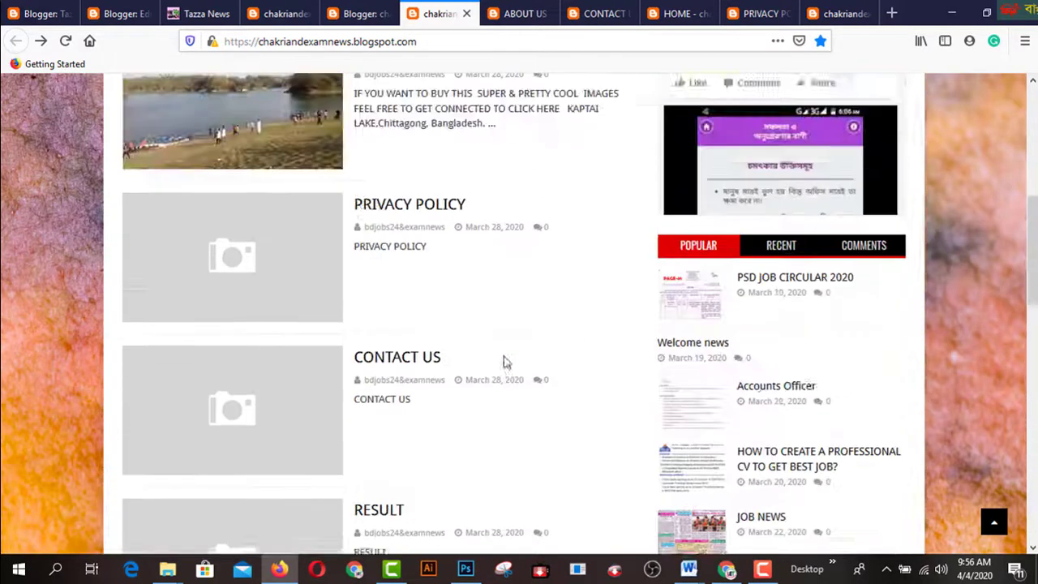
{"action": "scroll", "coordinate": [516, 435], "scroll_direction": "down", "scroll_amount": 15}
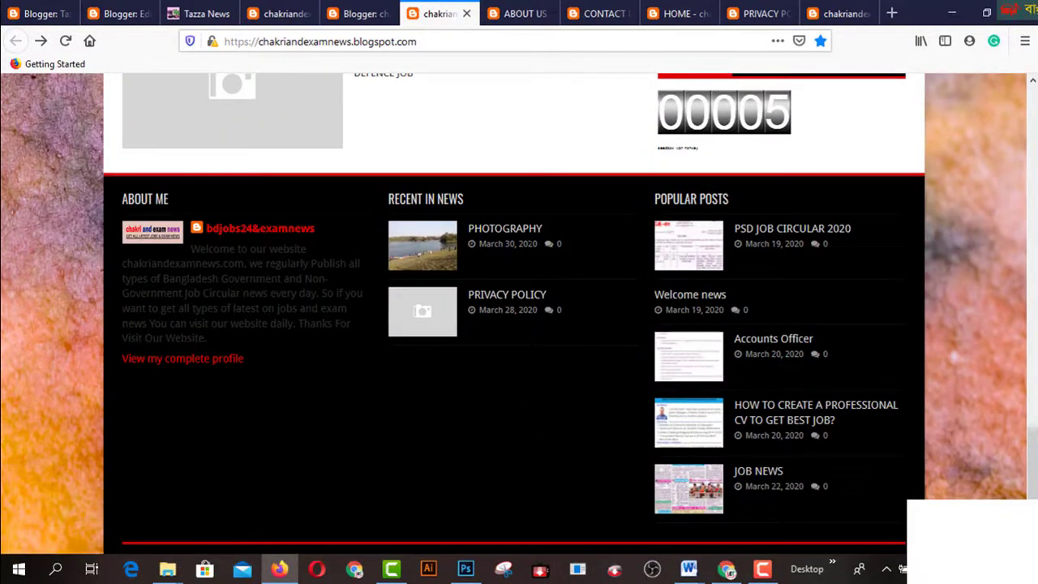
- Set the Recent in NEWS footer gadget's content to 5/NEWS/post-per-tag, save the gadget and the layout, and view the published blog
{"action": "left_click", "coordinate": [359, 13]}
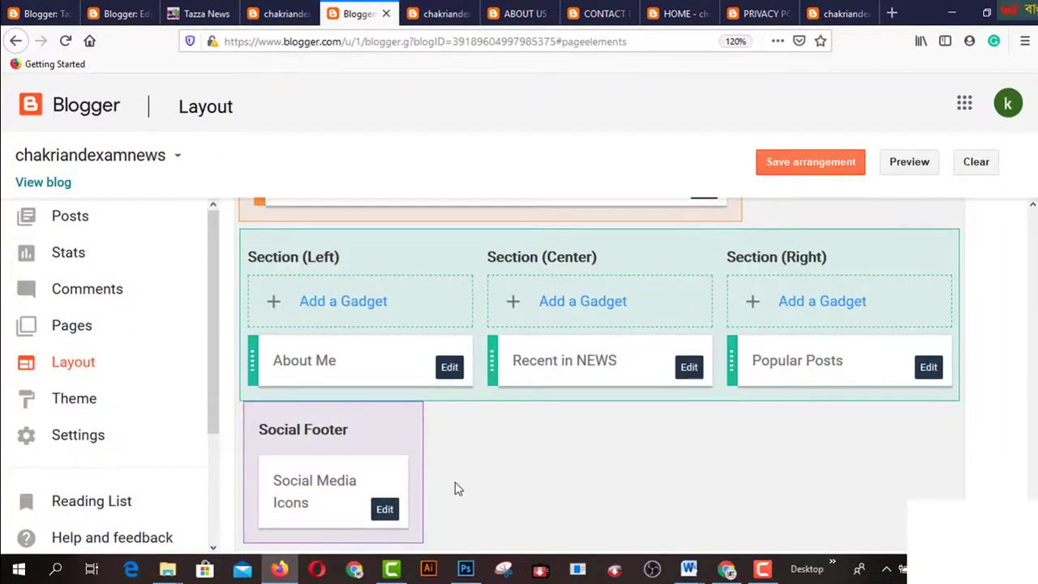
{"action": "left_click", "coordinate": [688, 367]}
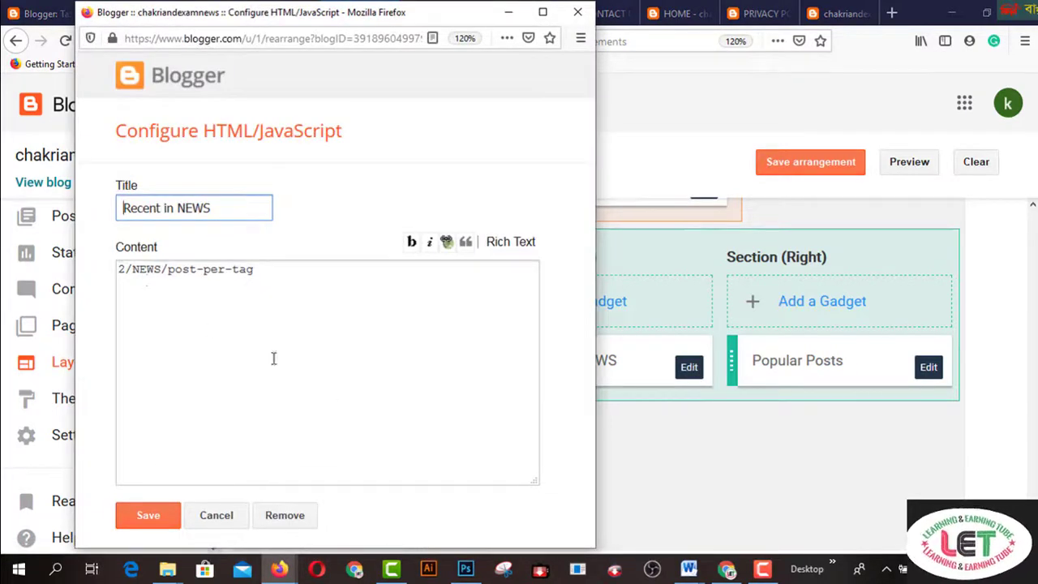
{"action": "left_click", "coordinate": [273, 359]}
{"action": "key", "text": "ctrl+Home"}
{"action": "key", "text": "shift+Right"}
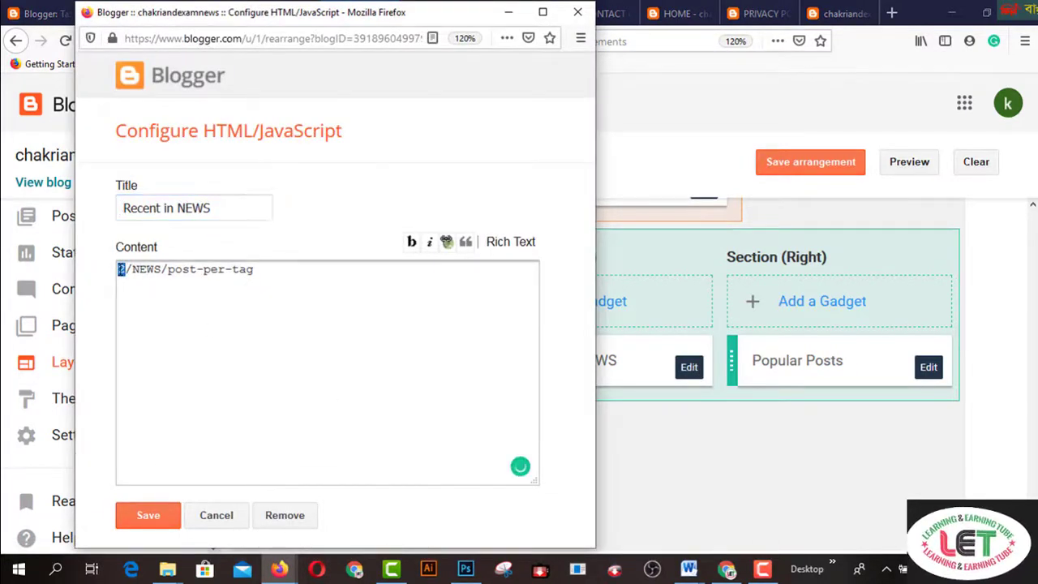
{"action": "type", "text": "5"}
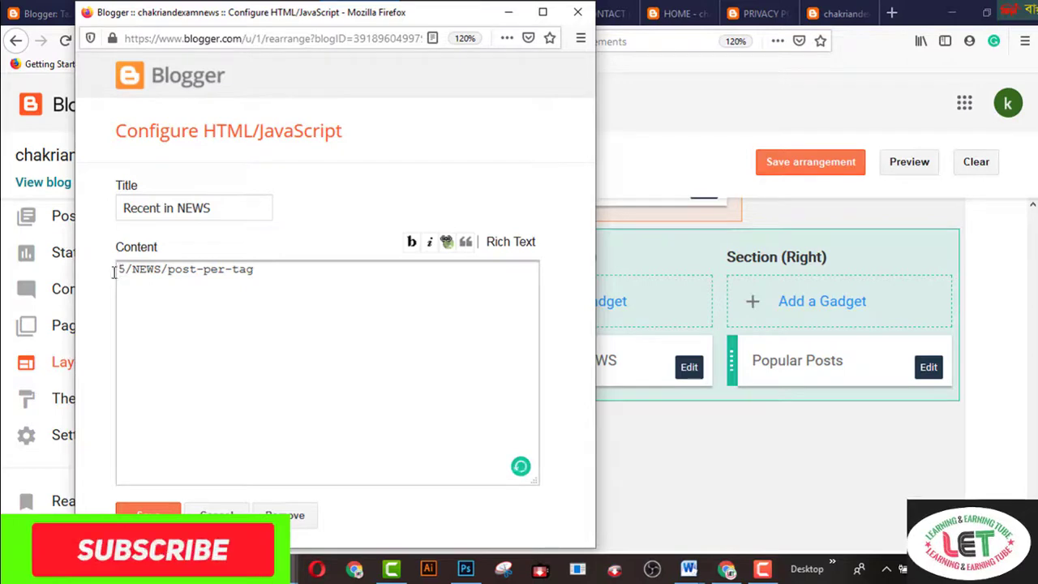
{"action": "left_click", "coordinate": [151, 511]}
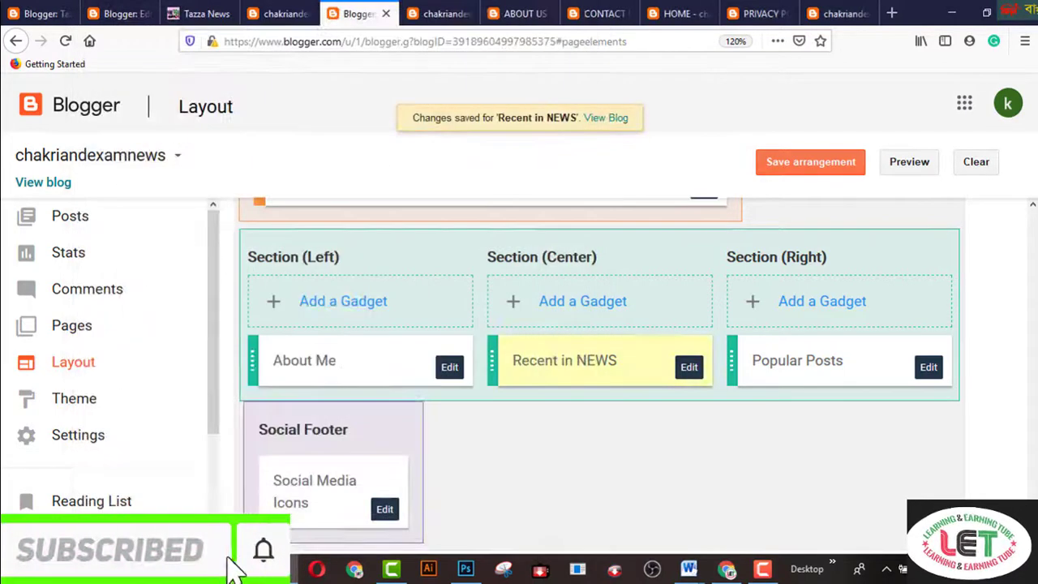
{"action": "left_click", "coordinate": [810, 165]}
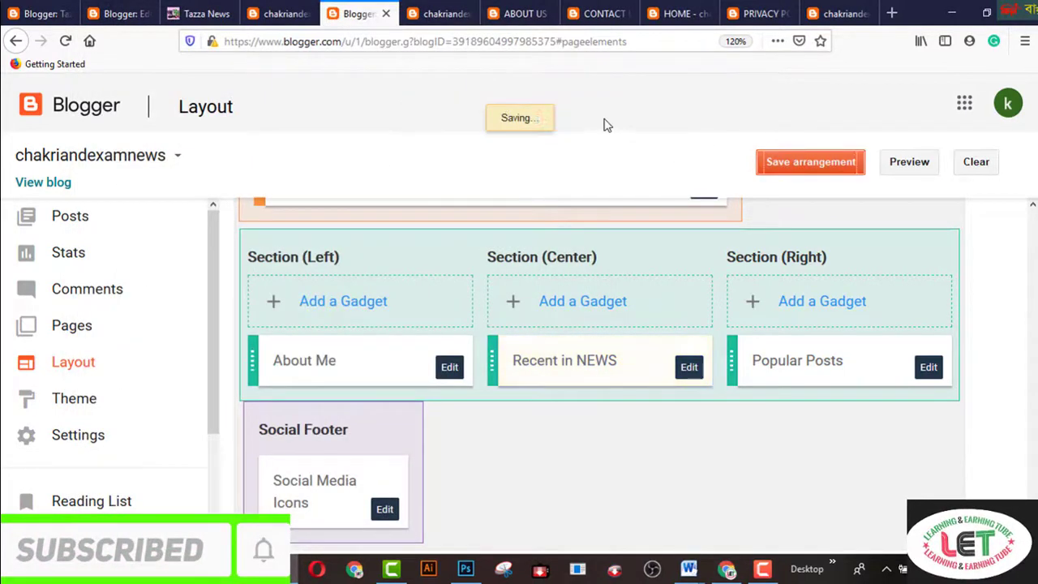
{"action": "left_click", "coordinate": [592, 118]}
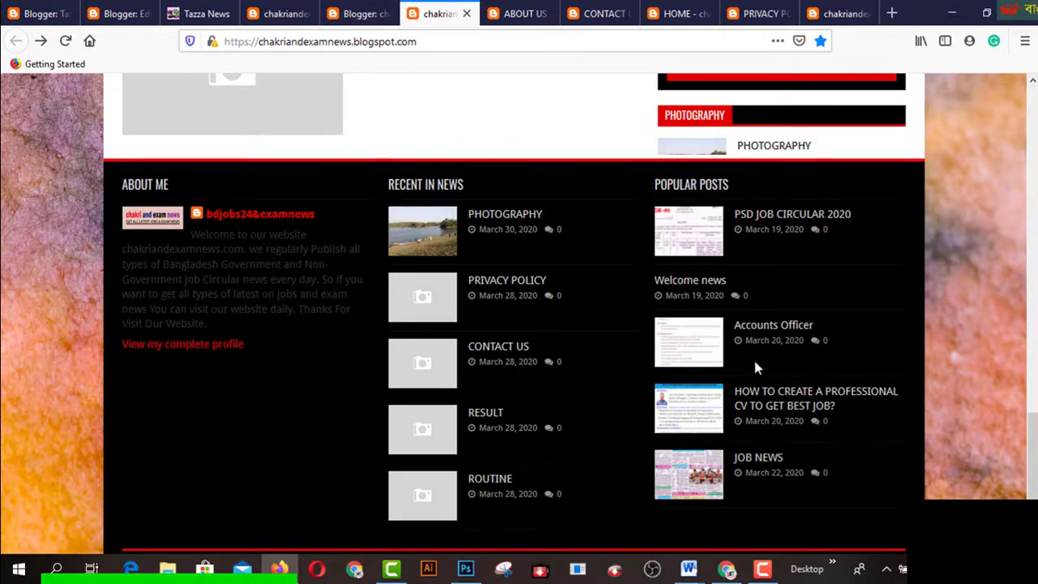
- Limit the Popular Posts footer gadget to displaying 3 posts, and save the gadget and the layout arrangement
{"action": "left_click", "coordinate": [356, 16]}
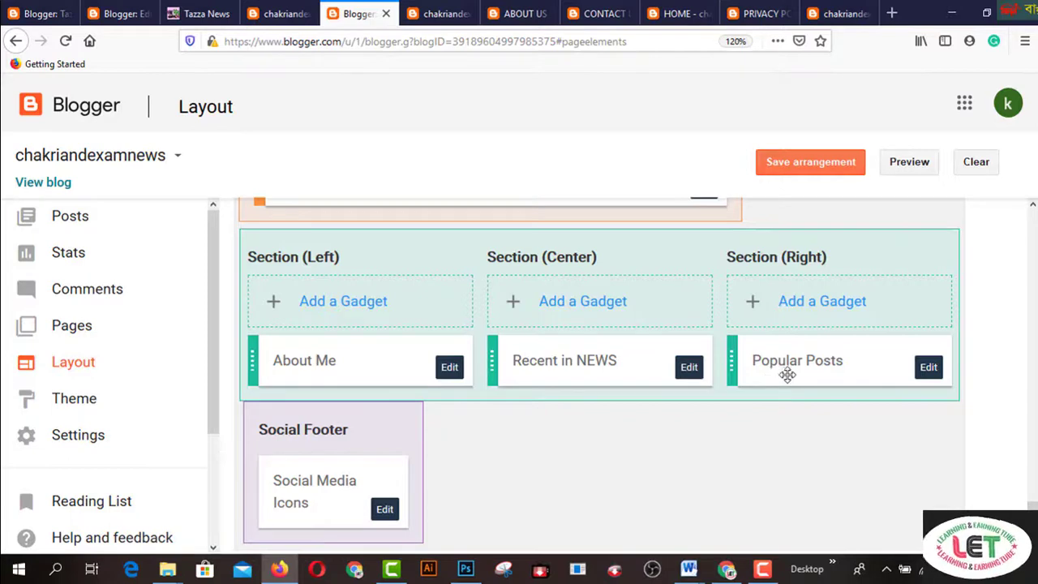
{"action": "left_click", "coordinate": [929, 369]}
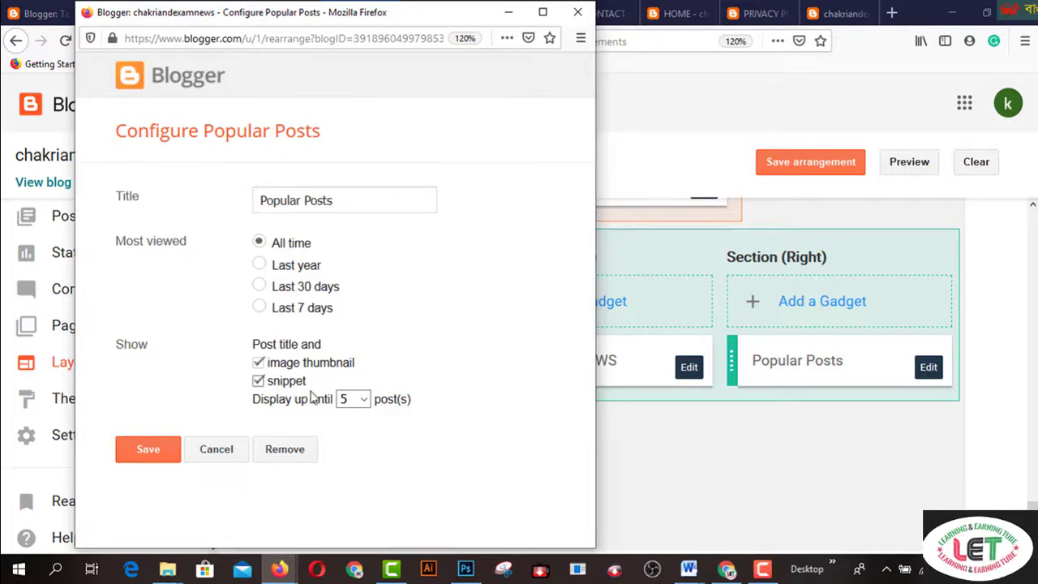
{"action": "left_click", "coordinate": [363, 403]}
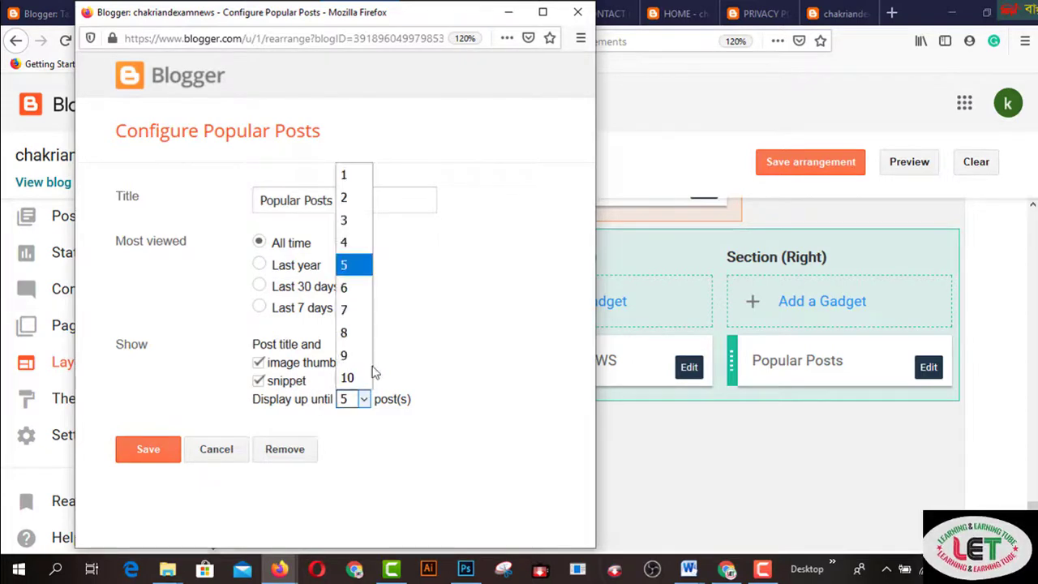
{"action": "left_click", "coordinate": [350, 220]}
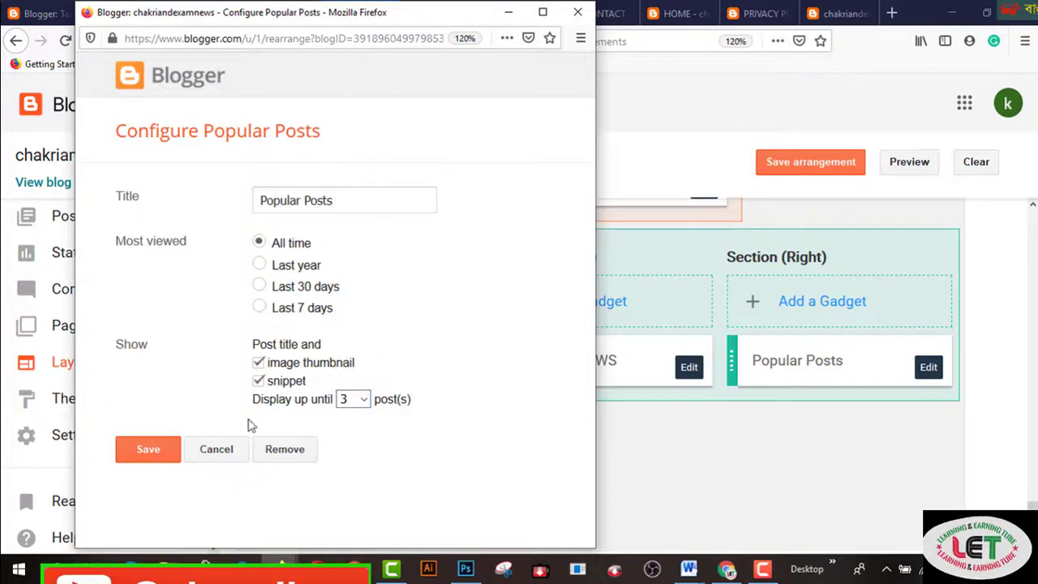
{"action": "left_click", "coordinate": [144, 458]}
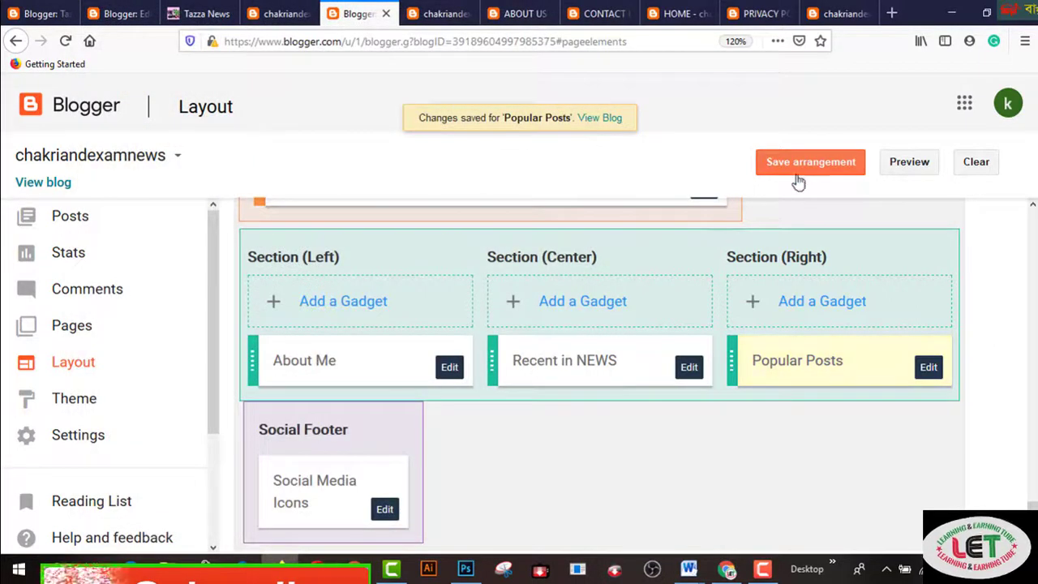
{"action": "left_click", "coordinate": [800, 167]}
- View the published blog and check the posts listed in the Popular Posts footer section
{"action": "left_click", "coordinate": [599, 129]}
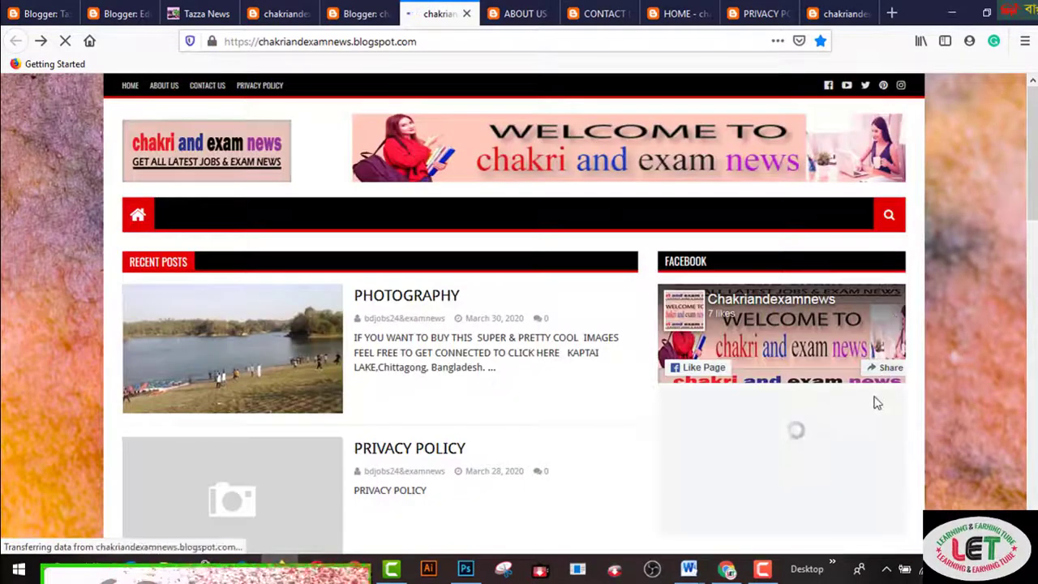
{"action": "scroll", "coordinate": [875, 403], "scroll_direction": "down", "scroll_amount": 10}
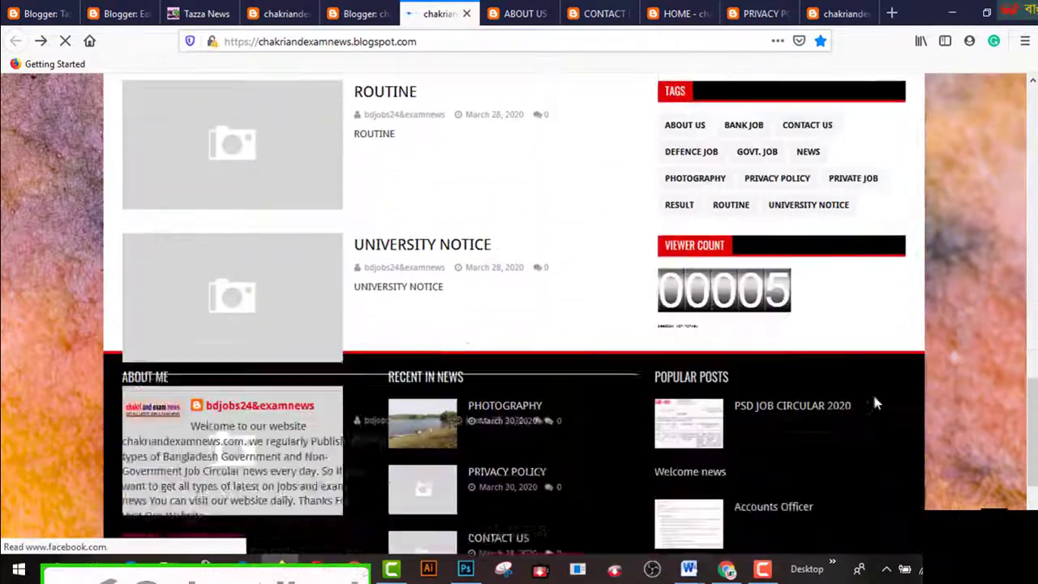
{"action": "scroll", "coordinate": [874, 399], "scroll_direction": "down", "scroll_amount": 3}
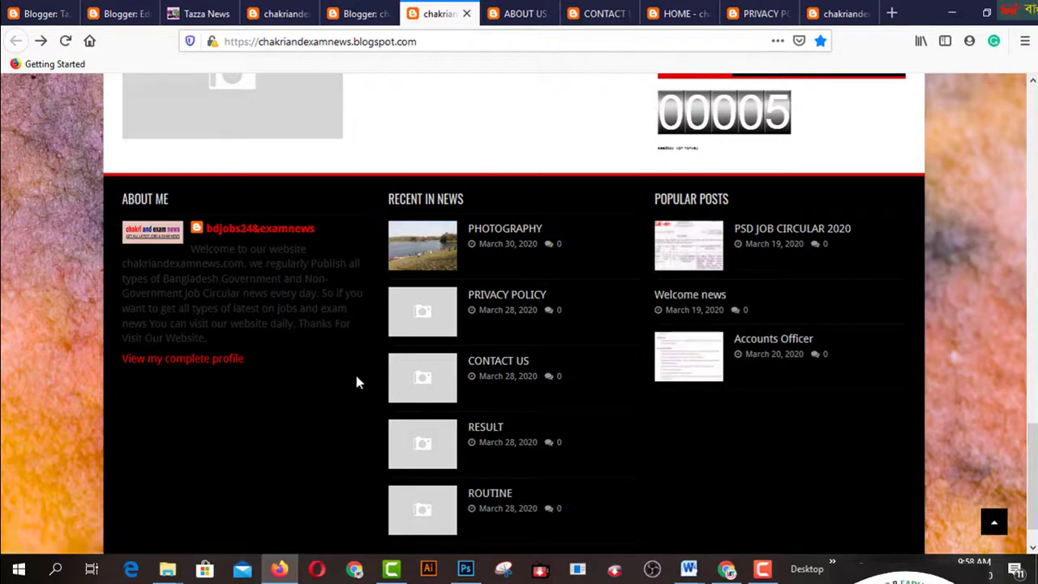
- Review the whole published homepage, from the top navigation and recent posts to the sidebar and footer sections
{"action": "scroll", "coordinate": [590, 436], "scroll_direction": "up", "scroll_amount": 15}
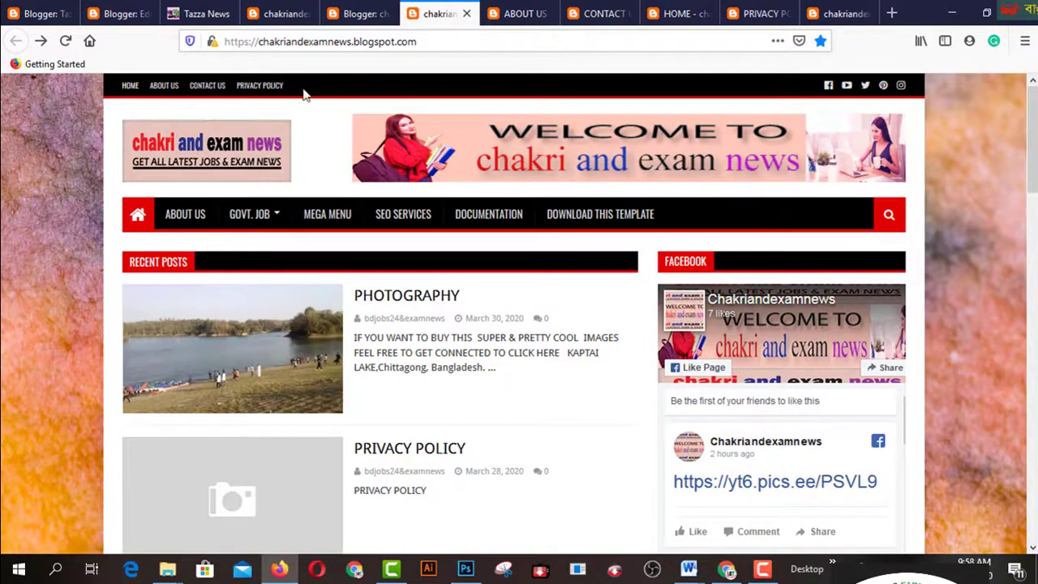
{"action": "scroll", "coordinate": [581, 428], "scroll_direction": "down", "scroll_amount": 20}
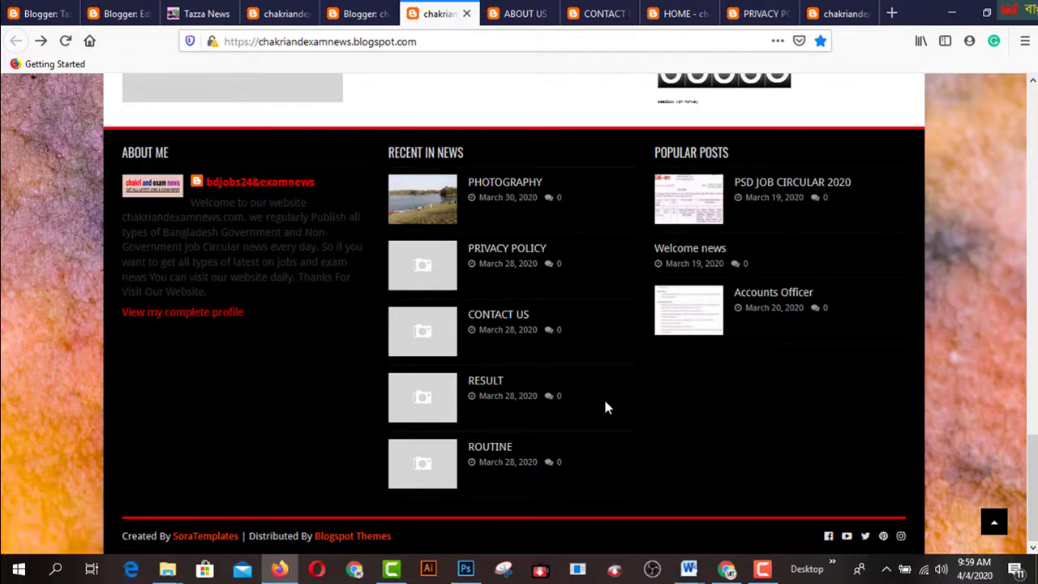
{"action": "scroll", "coordinate": [603, 407], "scroll_direction": "up", "scroll_amount": 6}
{"action": "scroll", "coordinate": [602, 430], "scroll_direction": "up", "scroll_amount": 4}
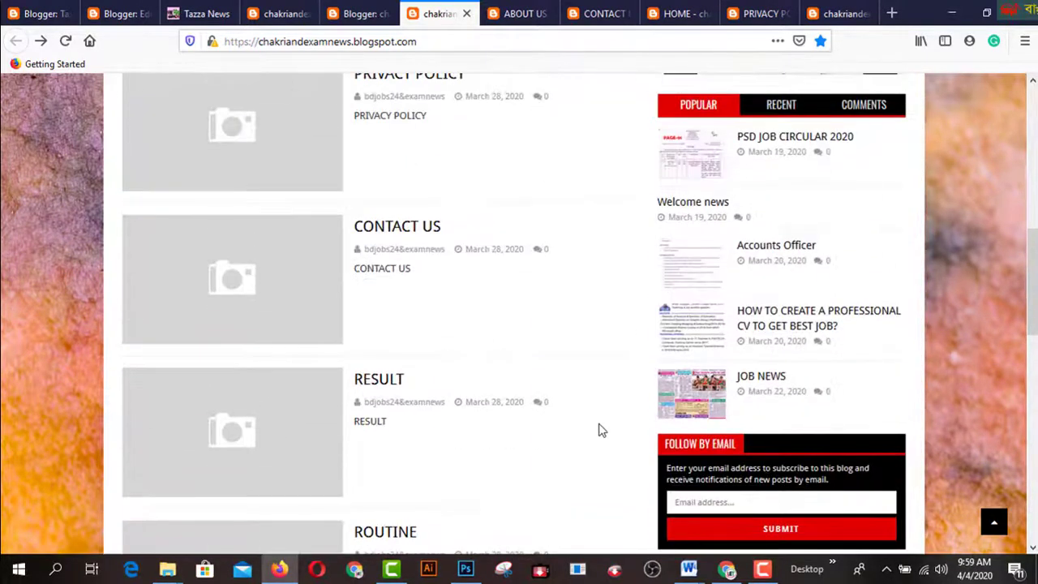
{"action": "scroll", "coordinate": [601, 429], "scroll_direction": "up", "scroll_amount": 3}
{"action": "scroll", "coordinate": [602, 430], "scroll_direction": "up", "scroll_amount": 2}
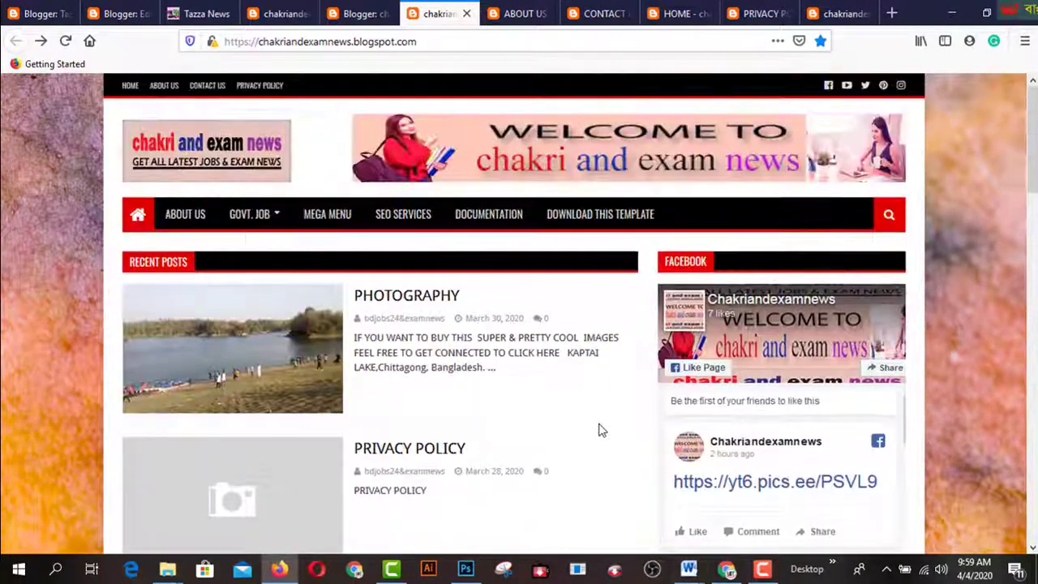
{"action": "scroll", "coordinate": [602, 429], "scroll_direction": "down", "scroll_amount": 8}
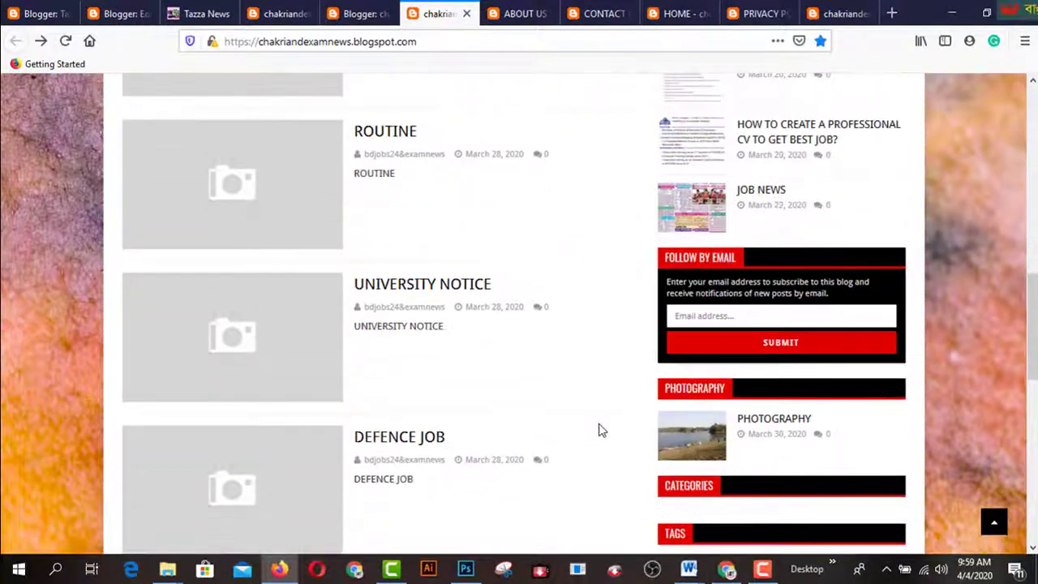
- Switch to YouTube in Chrome and look through the created playlists on the learning & earning tube channel
{"action": "left_click", "coordinate": [727, 569]}
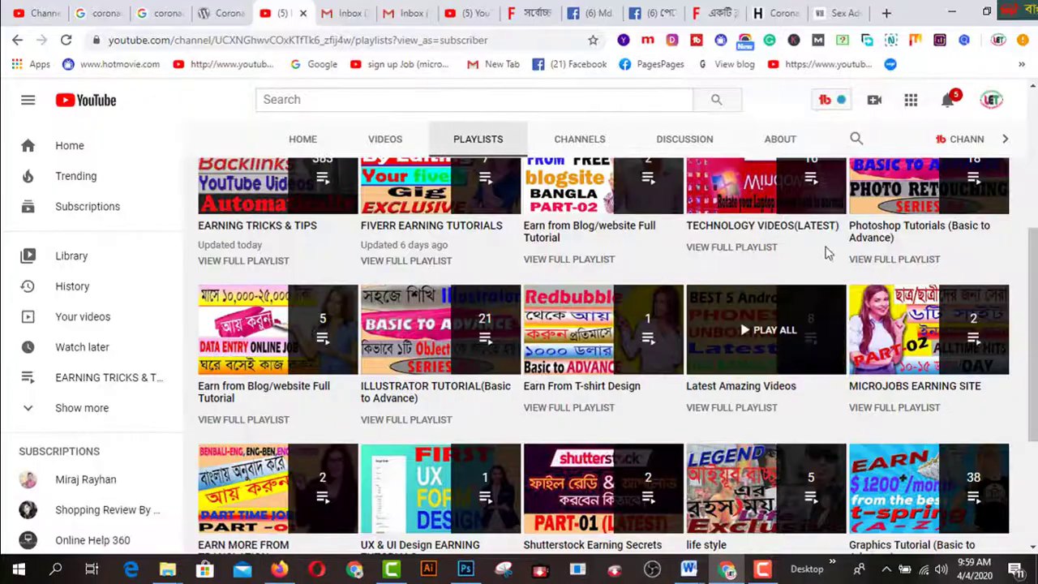
{"action": "scroll", "coordinate": [840, 298], "scroll_direction": "up", "scroll_amount": 5}
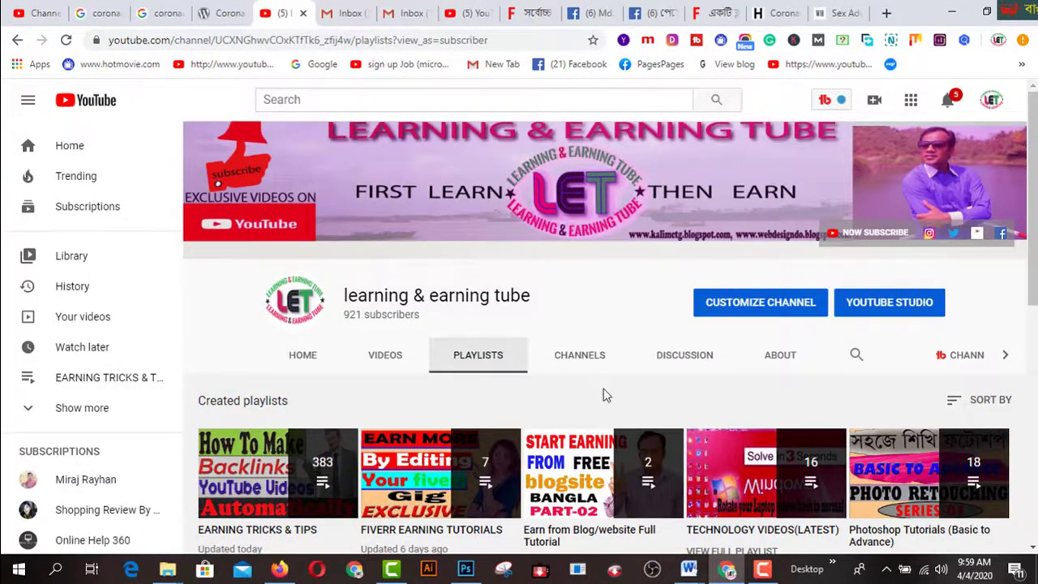
{"action": "scroll", "coordinate": [607, 394], "scroll_direction": "down", "scroll_amount": 3}
{"action": "scroll", "coordinate": [604, 394], "scroll_direction": "down", "scroll_amount": 4}
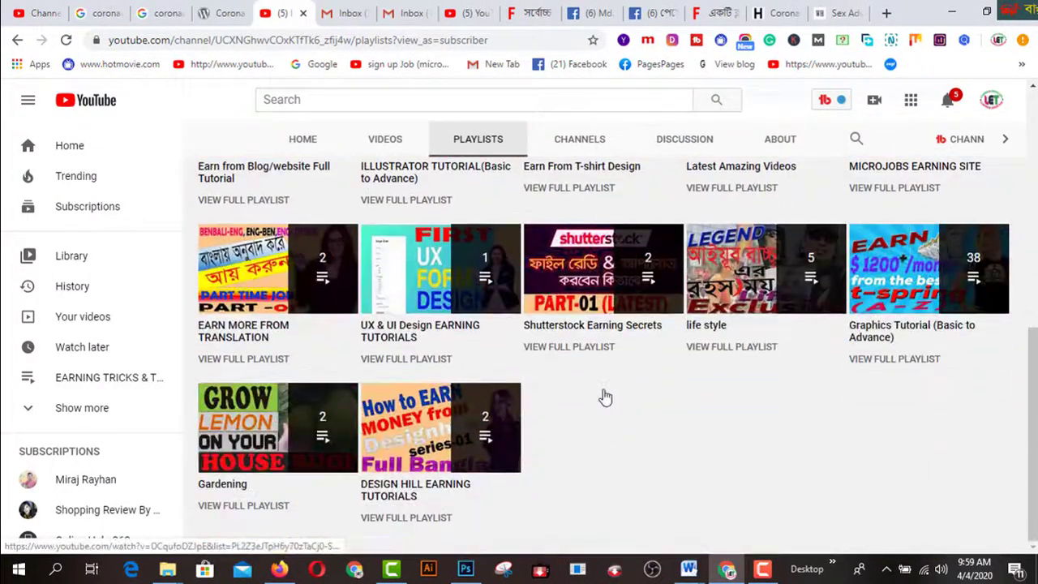
{"action": "scroll", "coordinate": [604, 395], "scroll_direction": "up", "scroll_amount": 5}
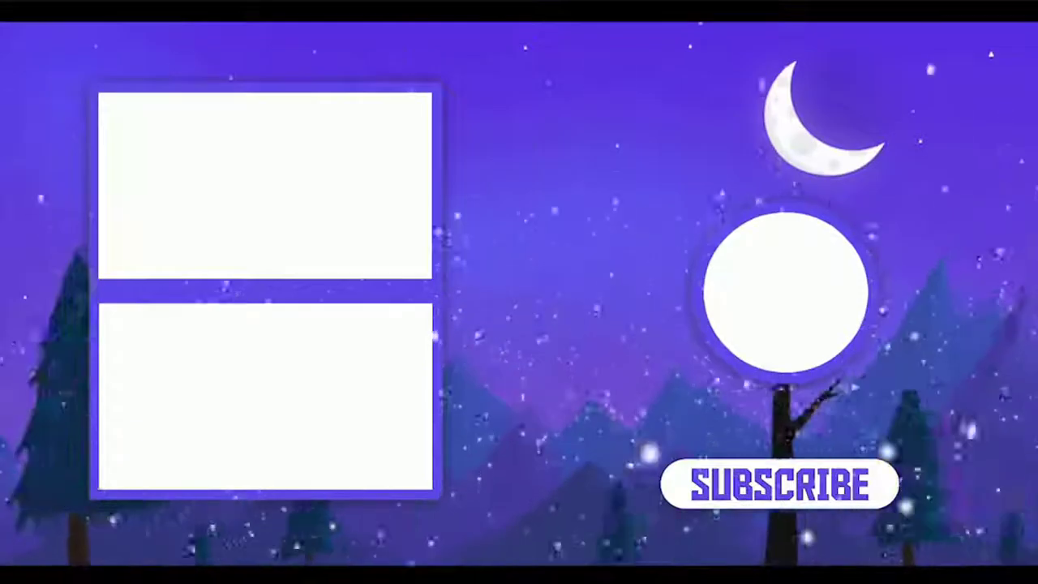